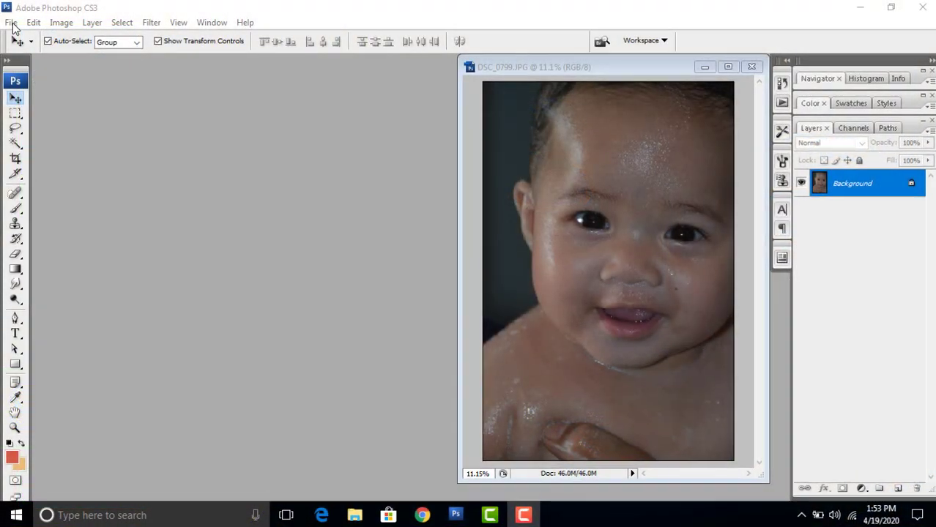
Open the File menu to start a new Photoshop document
left_click(20, 40)
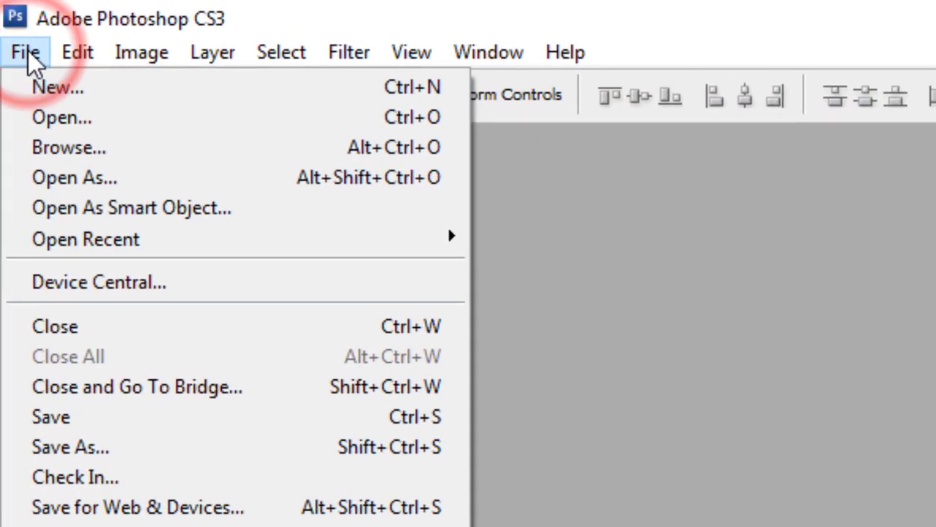
Create a new document 21 × 30 cm at 300 pixels/inch
left_click(62, 89)
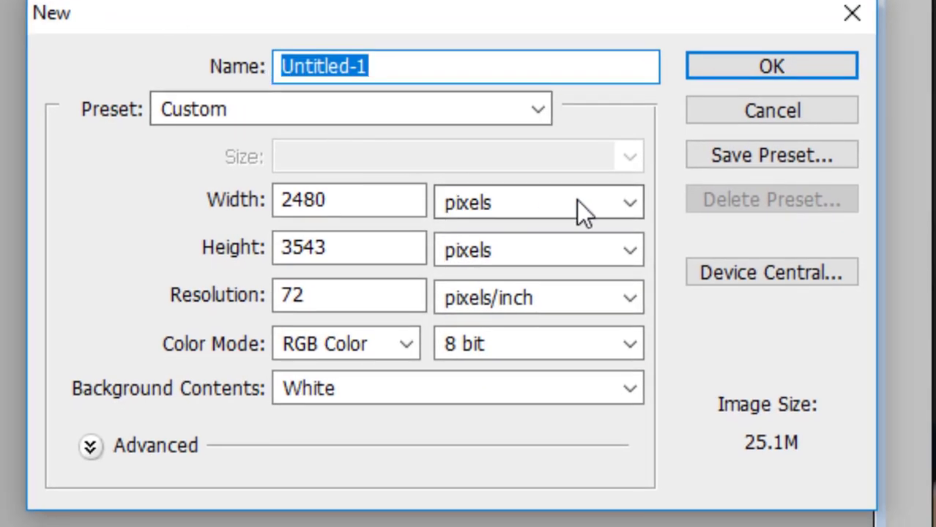
left_click(621, 203)
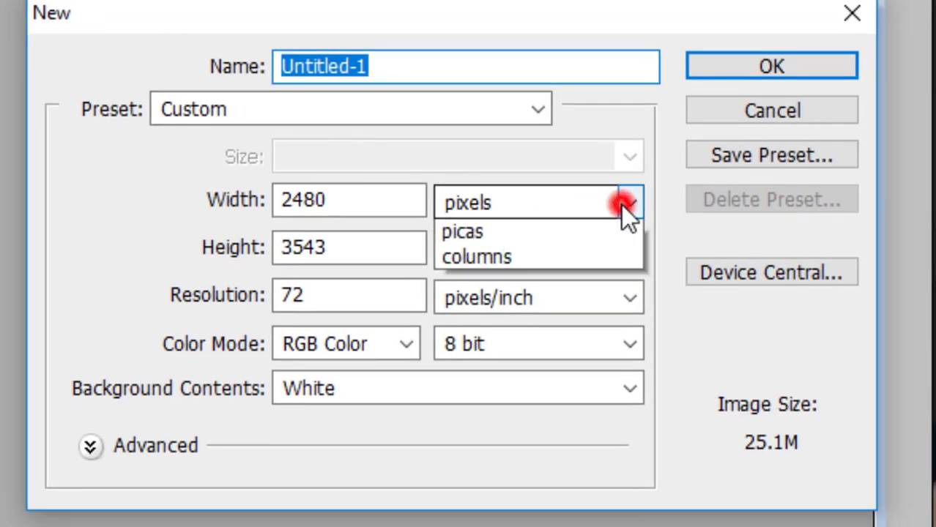
left_click(571, 295)
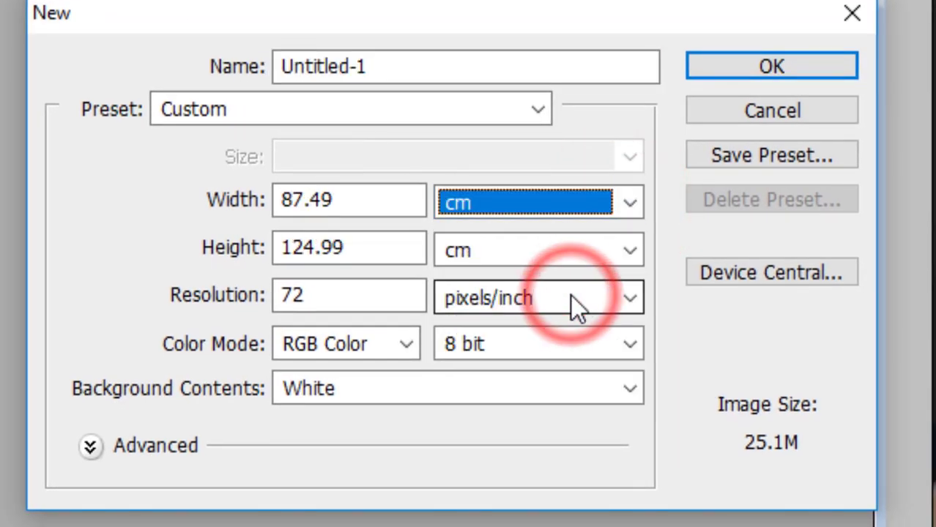
mouse_move(359, 194)
left_mouse_down()
mouse_move(291, 203)
mouse_move(261, 247)
left_mouse_up()
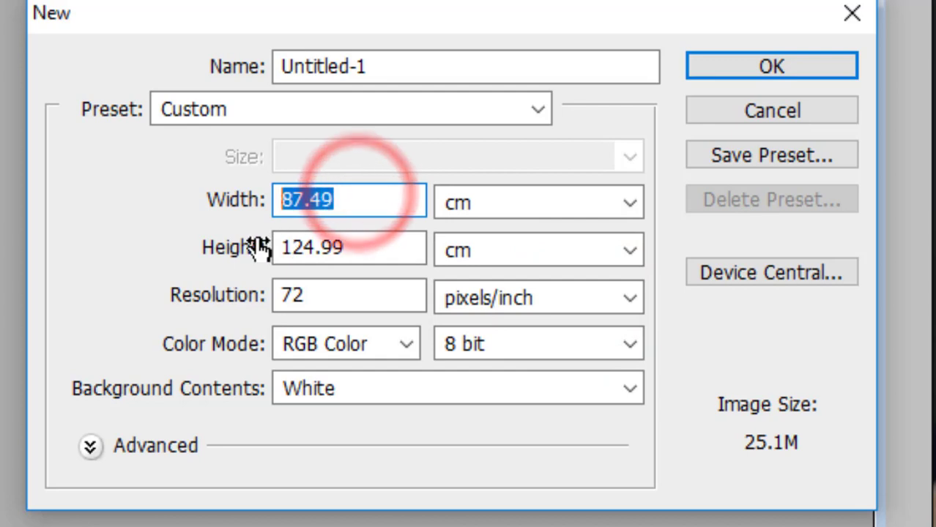
type("21")
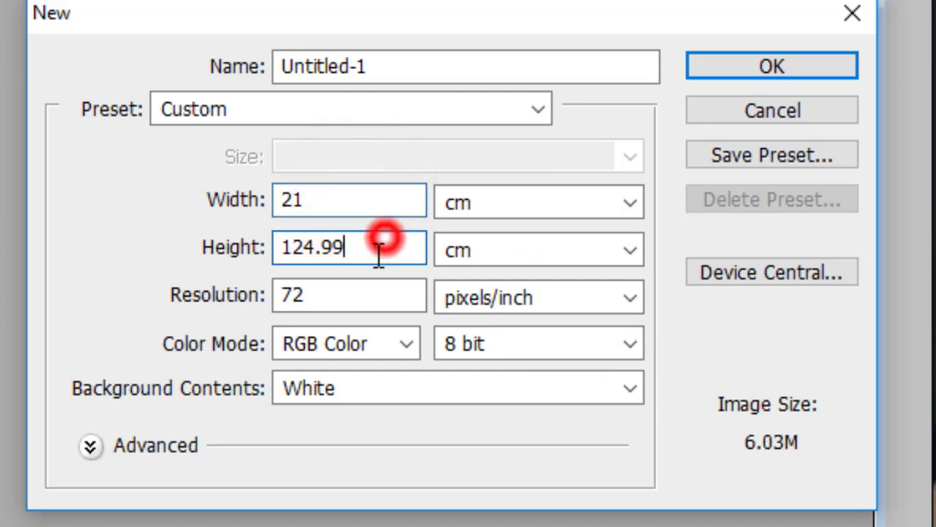
left_click_drag(383, 238, 227, 298)
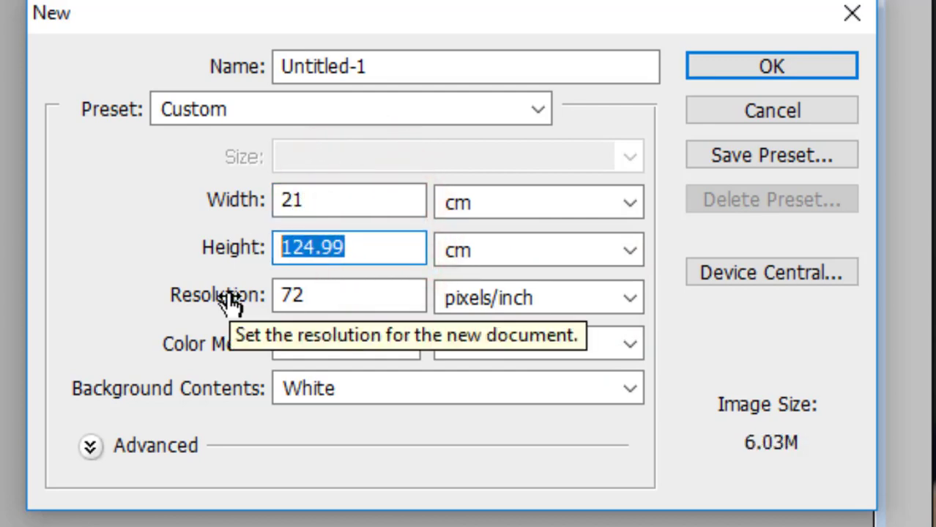
type("30")
left_click_drag(314, 301, 272, 322)
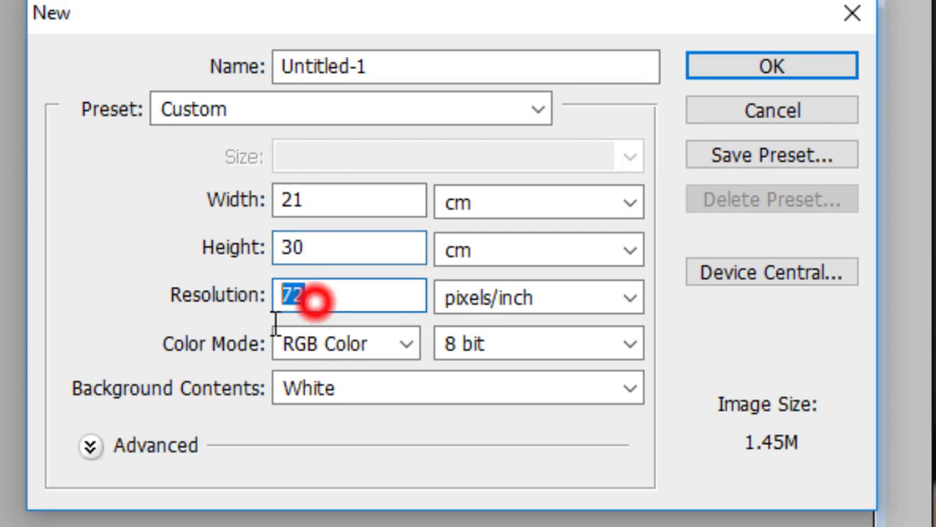
type("300")
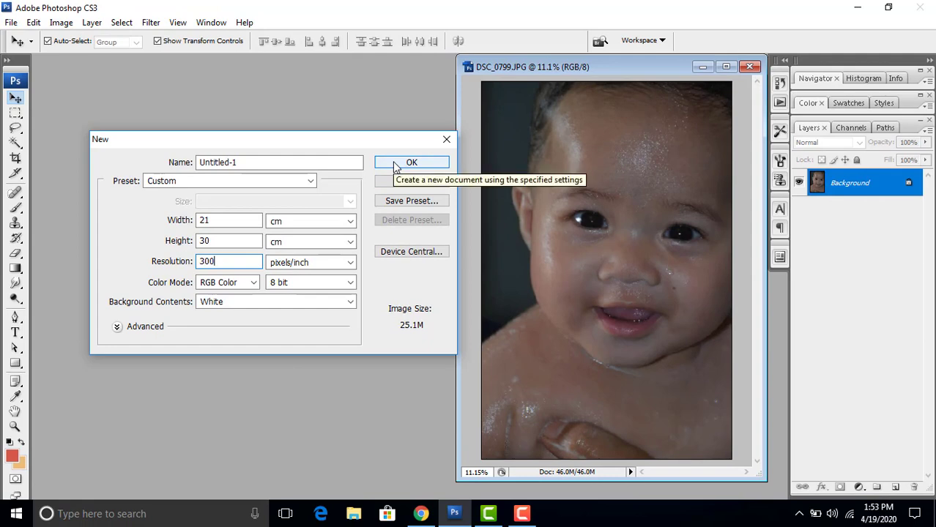
left_click(394, 164)
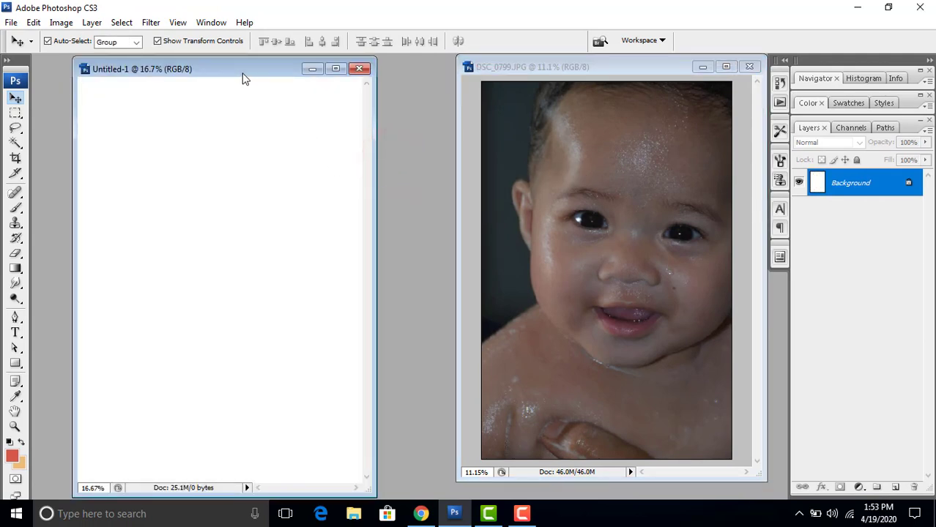
Set the Pen tool to Paths mode and maximize the DSC_0799 photo window
left_click_drag(243, 71, 279, 66)
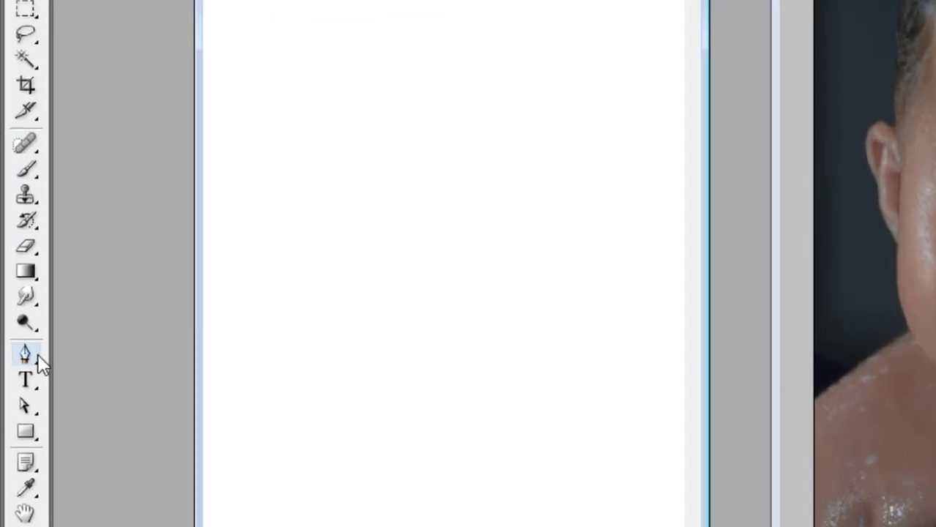
left_click(26, 355)
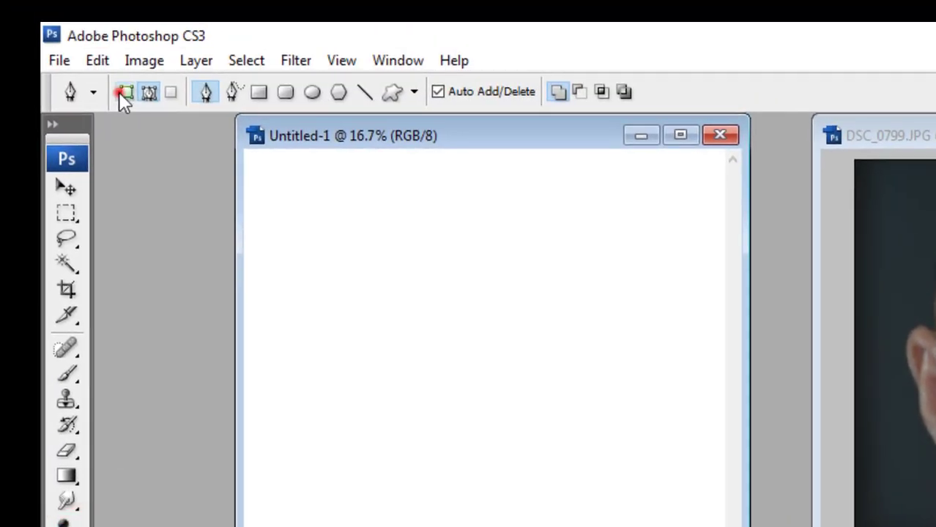
left_click(123, 92)
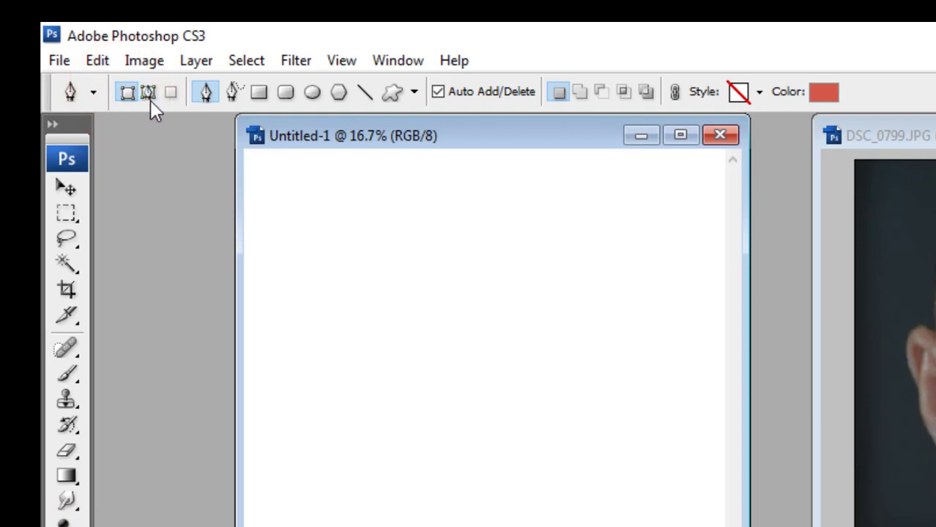
left_click(150, 98)
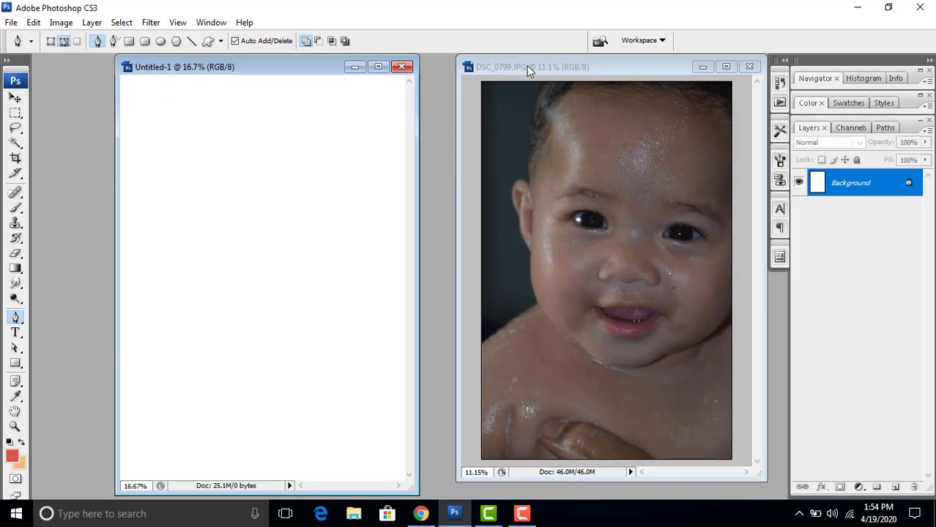
left_click(526, 65)
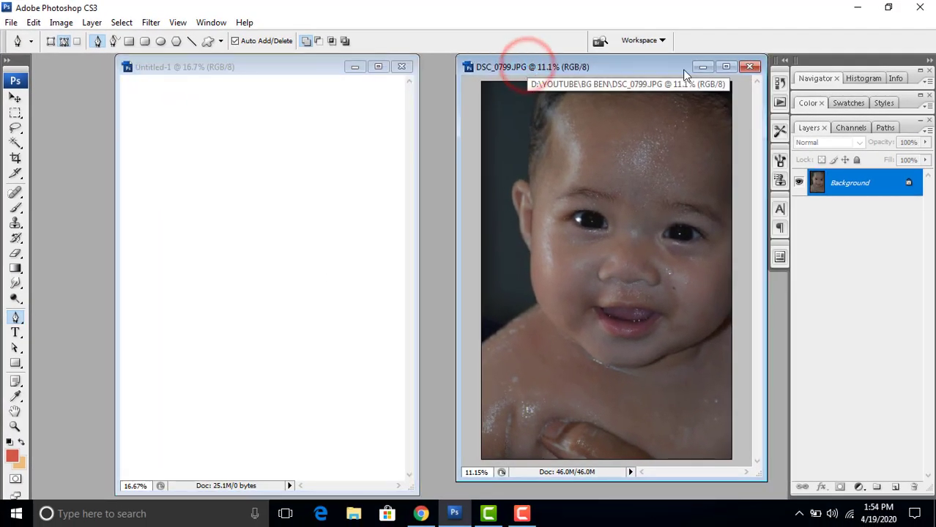
left_click(727, 66)
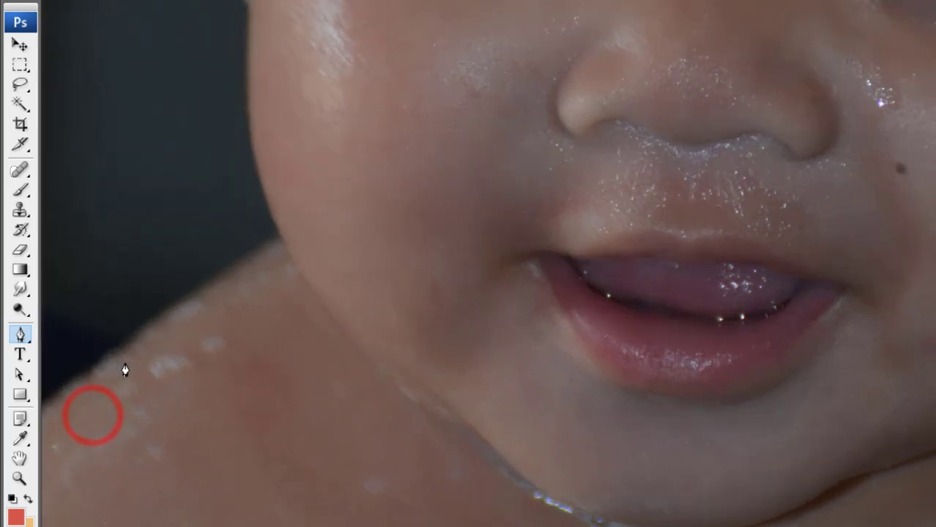
Start a pen path at the shoulder, curving up the cheek, face and ear
left_click(125, 362)
left_click_drag(324, 248, 359, 231)
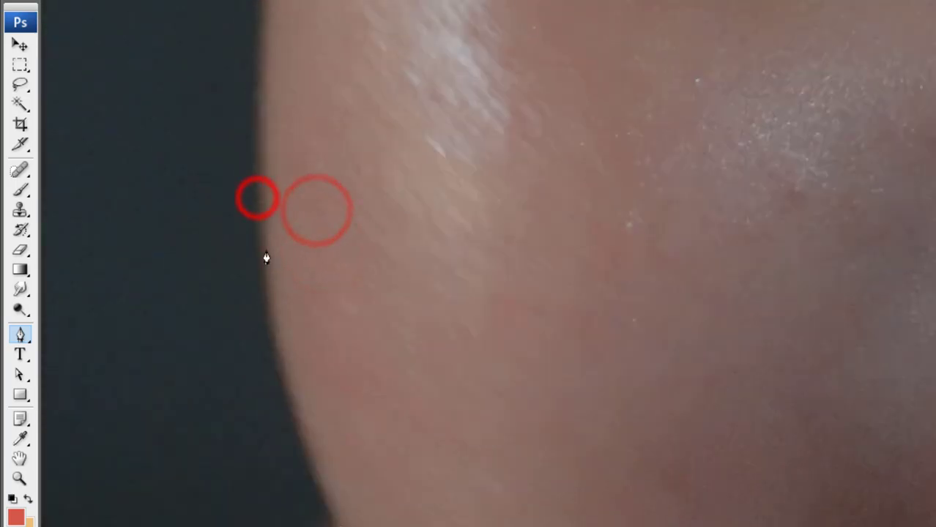
left_click_drag(268, 242, 260, 130)
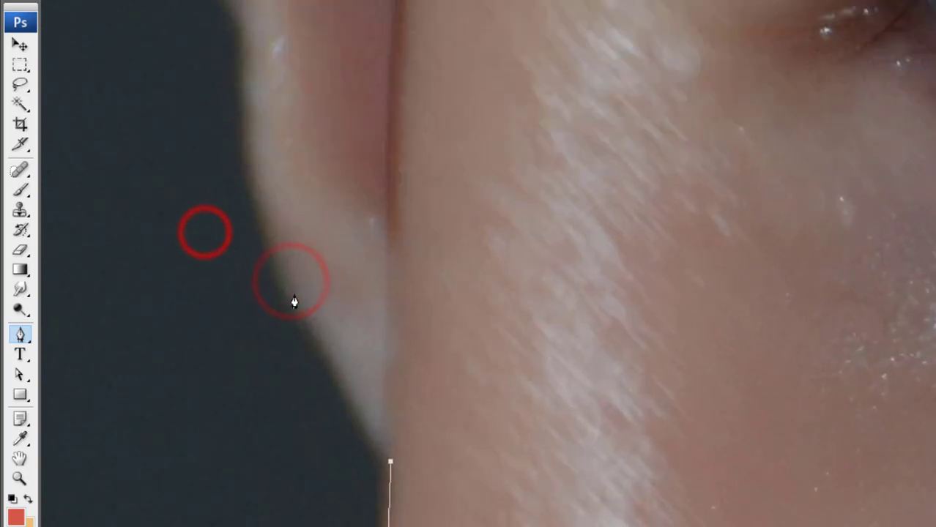
left_click_drag(291, 293, 275, 246)
left_click_drag(263, 361, 259, 292)
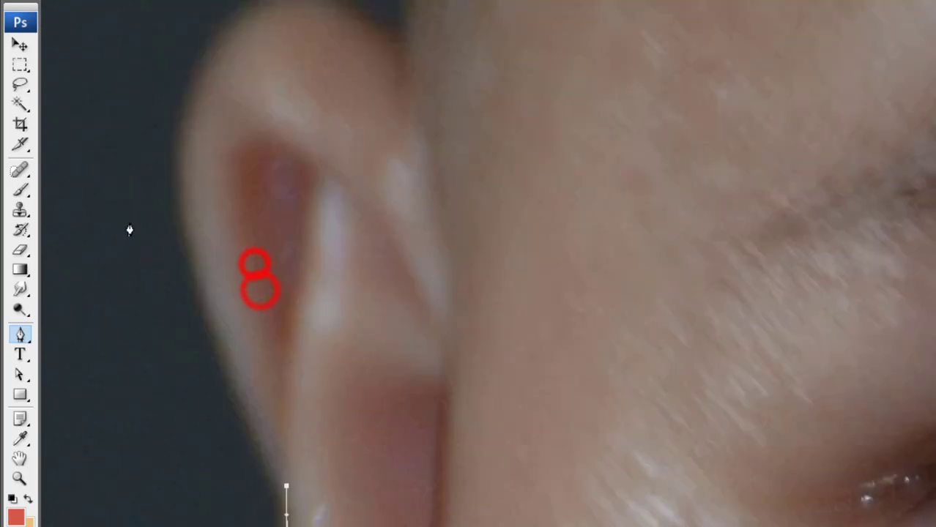
left_click_drag(184, 158, 189, 53)
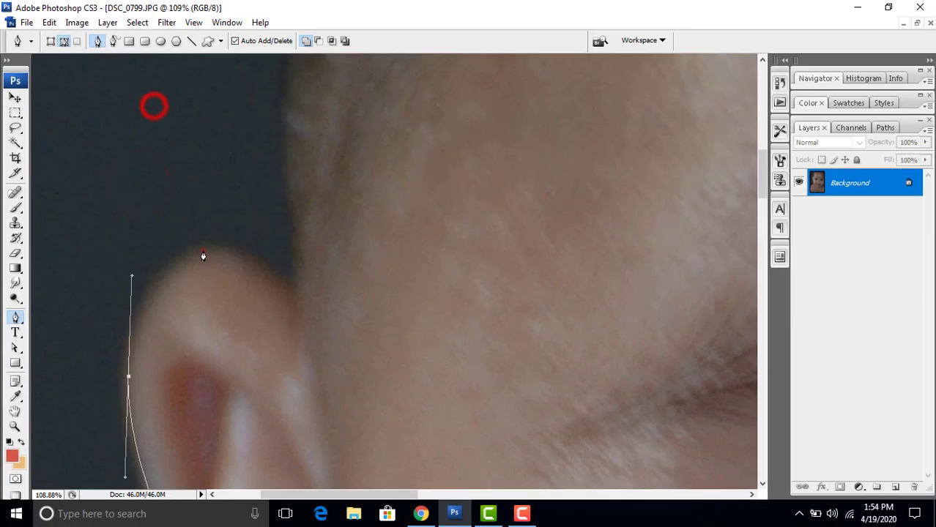
left_click_drag(204, 251, 214, 252)
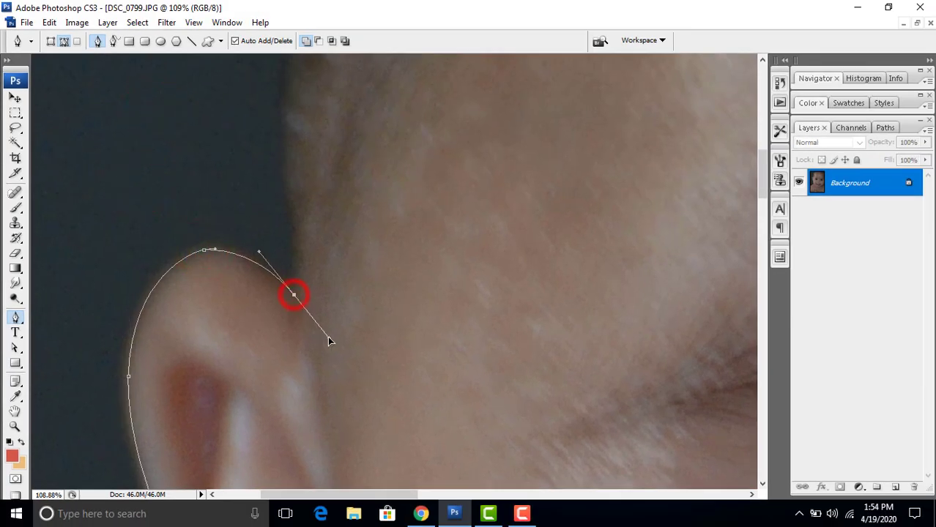
left_click_drag(327, 340, 327, 363)
Continue the path up the hair edge to the top of the hair
scroll(289, 407, "down", 3)
scroll(235, 407, "up", 3)
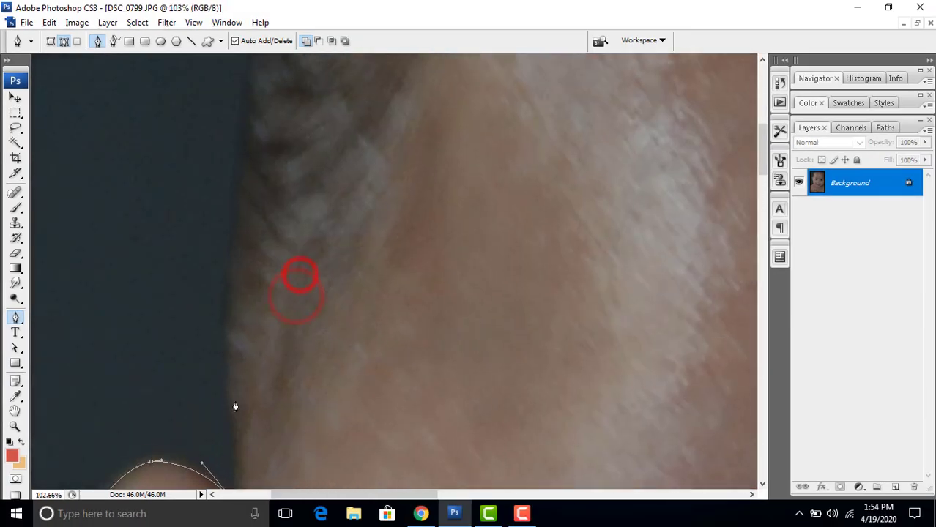
scroll(224, 349, "up", 3)
left_click_drag(225, 334, 241, 259)
scroll(235, 268, "up", 3)
left_click(230, 244)
scroll(241, 260, "up", 3)
left_click(236, 203)
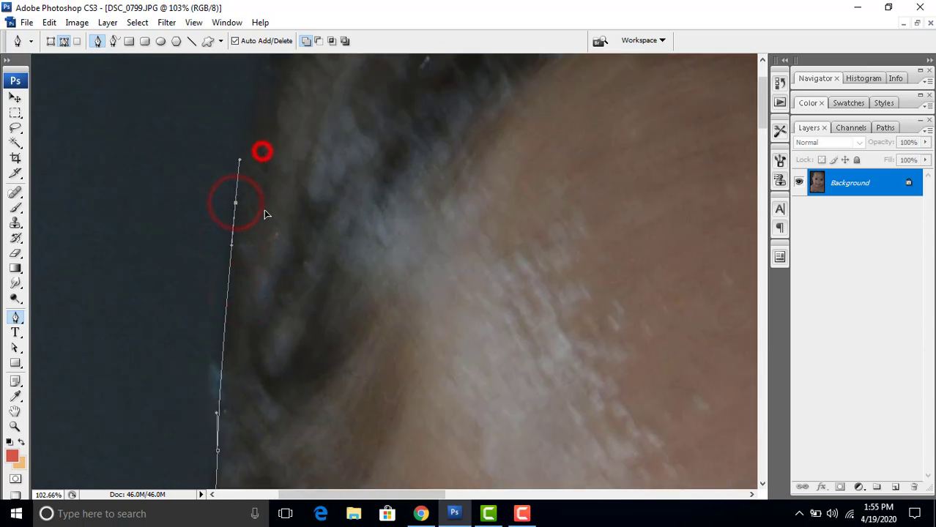
scroll(263, 209, "down", 1)
scroll(260, 188, "down", 3)
scroll(220, 147, "up", 3)
left_click(282, 57)
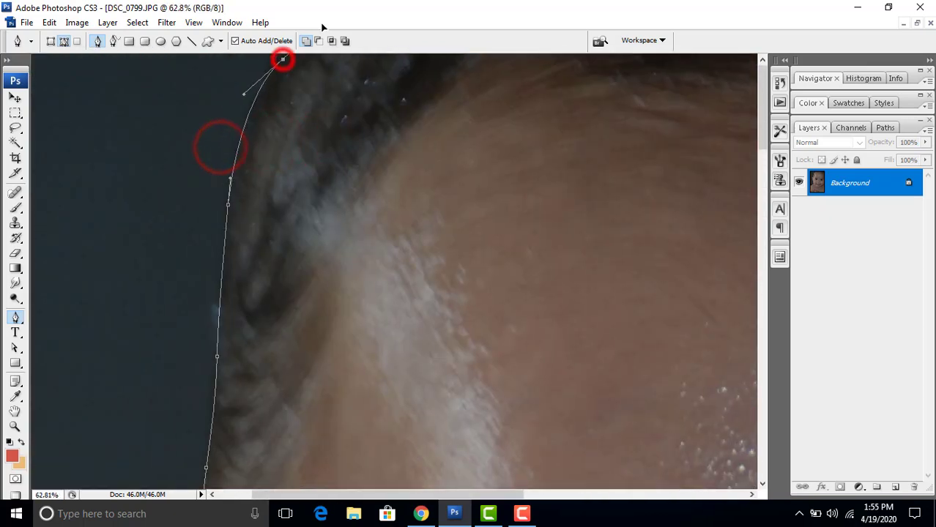
scroll(282, 57, "down", 3)
scroll(280, 212, "down", 2)
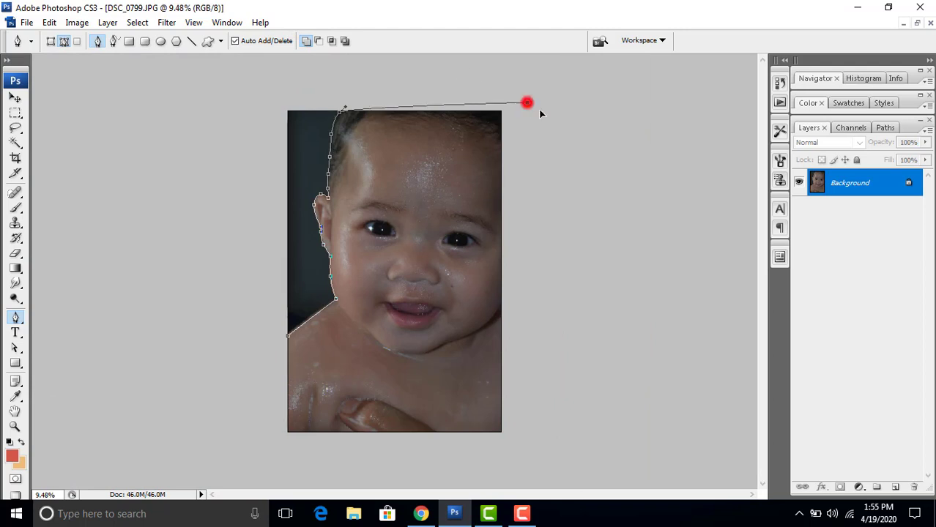
Loop the path outside the photo's right and bottom edges to close it
left_click_drag(553, 117, 556, 124)
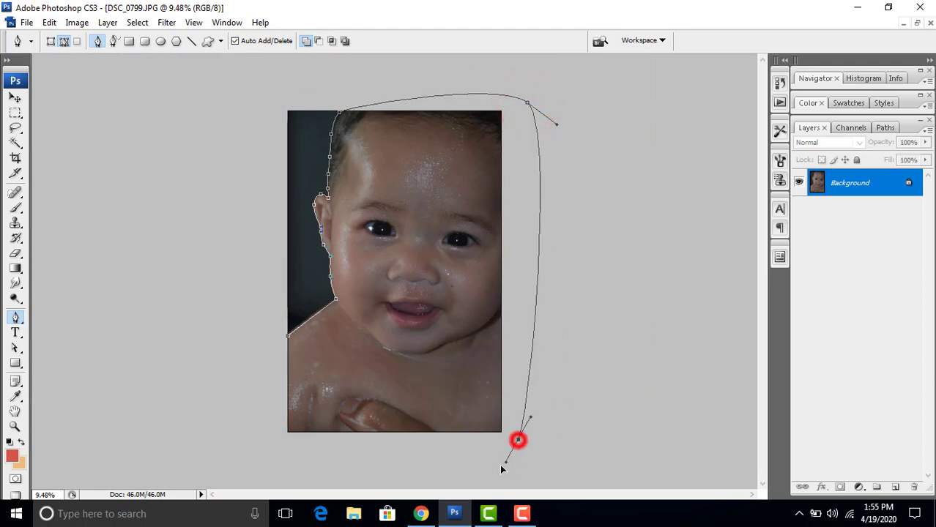
left_click_drag(502, 469, 497, 468)
left_click_drag(268, 448, 249, 427)
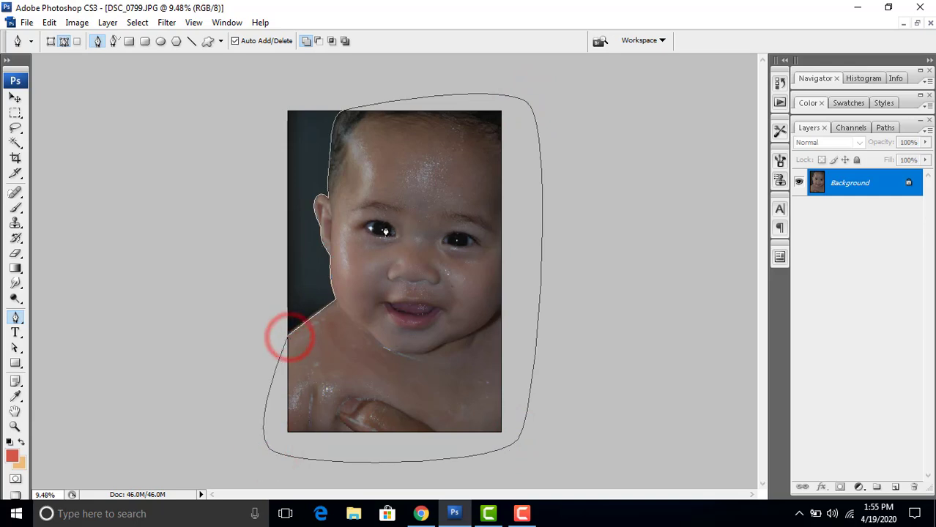
Make a new selection from the path with a 1-pixel feather radius
right_click(418, 182)
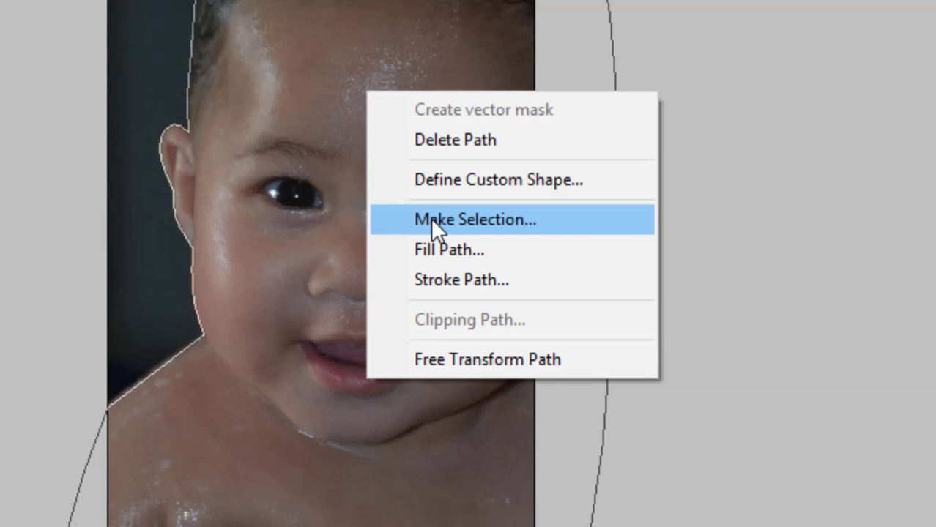
left_click(430, 219)
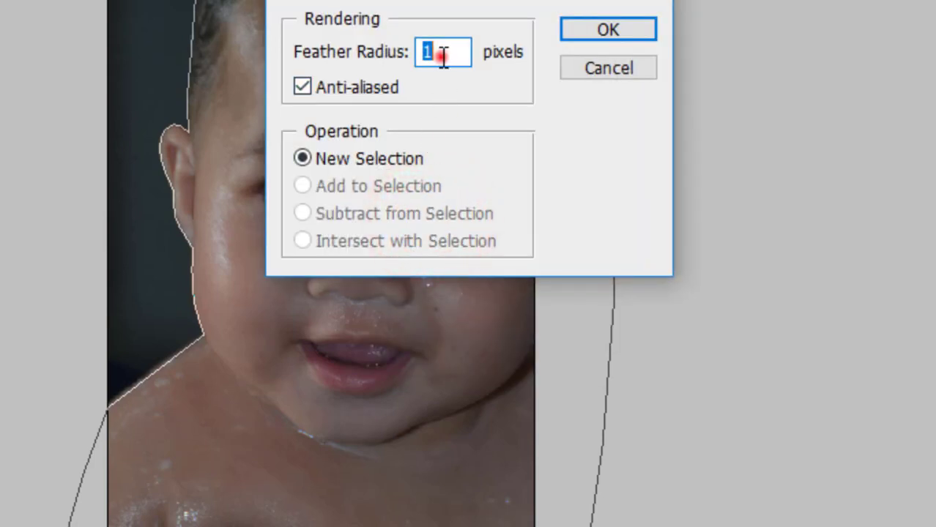
left_click(442, 57)
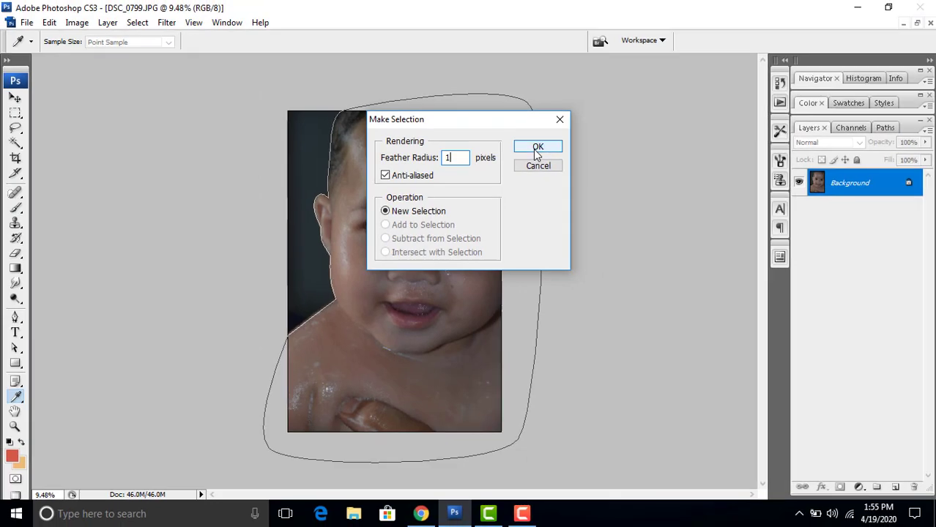
left_click(533, 150)
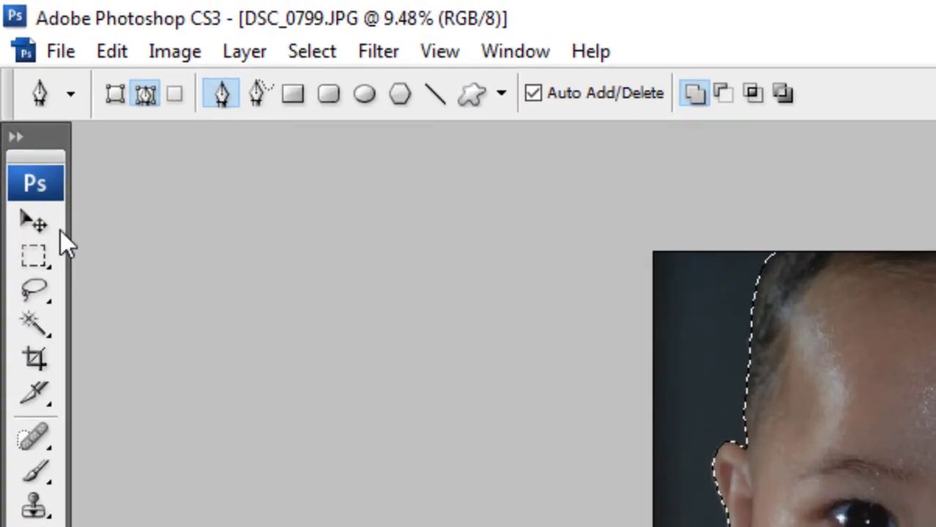
Move the selected baby into Untitled-1, then show only that document, zoomed out
left_click(30, 217)
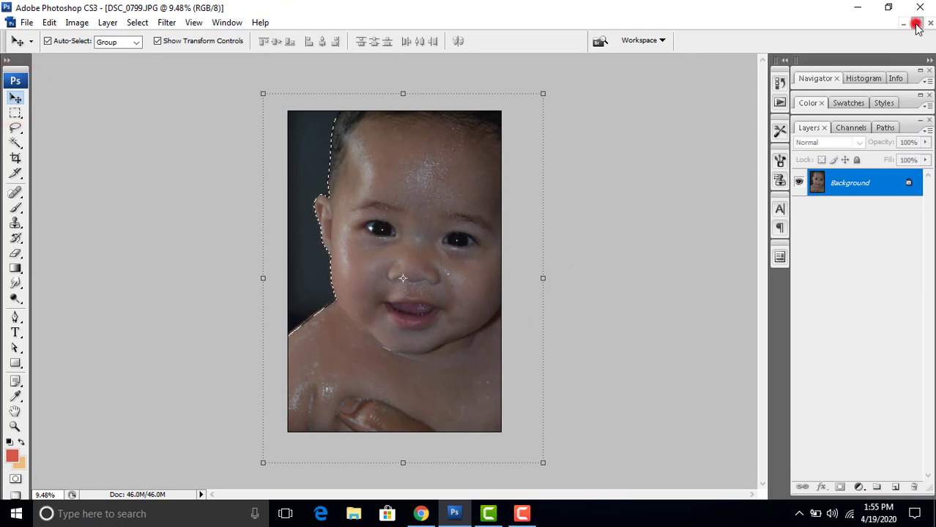
left_click(916, 23)
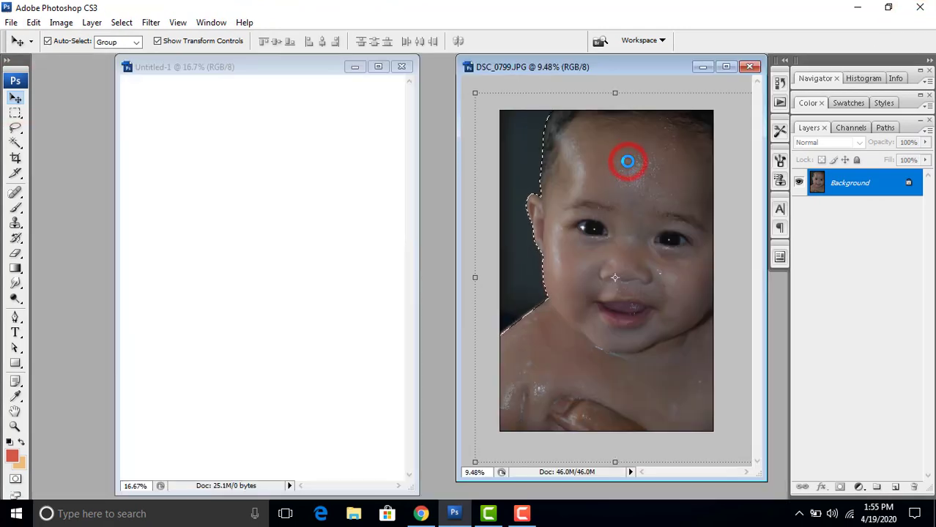
left_click_drag(625, 167, 303, 181)
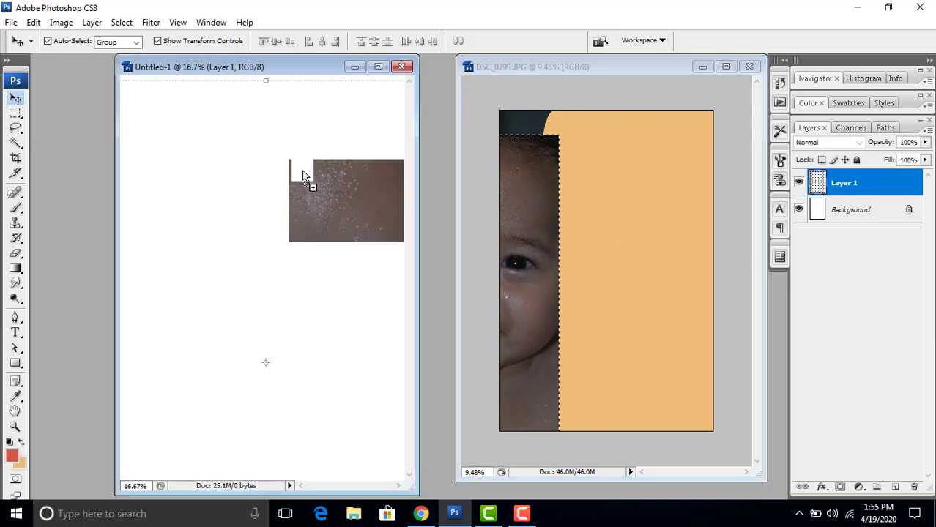
left_click(701, 67)
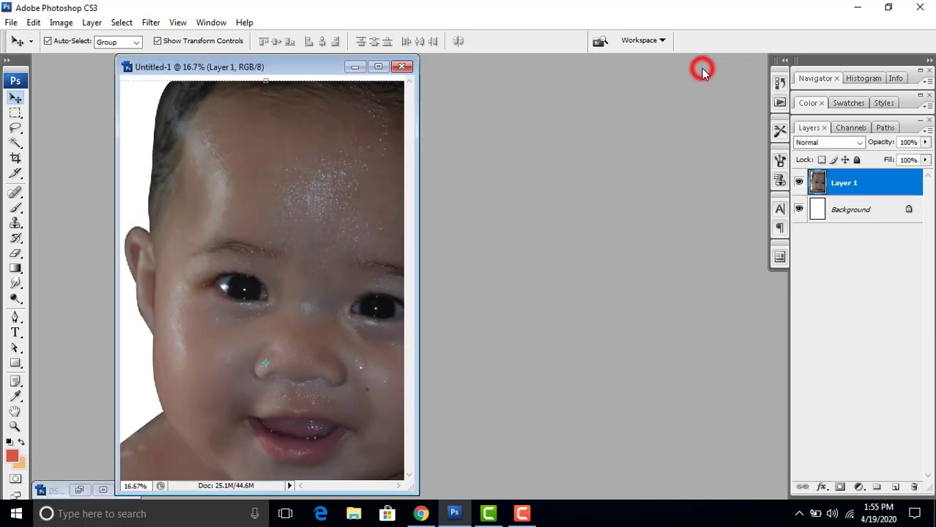
left_click(379, 66)
key("ctrl+minus")
key("ctrl+minus")
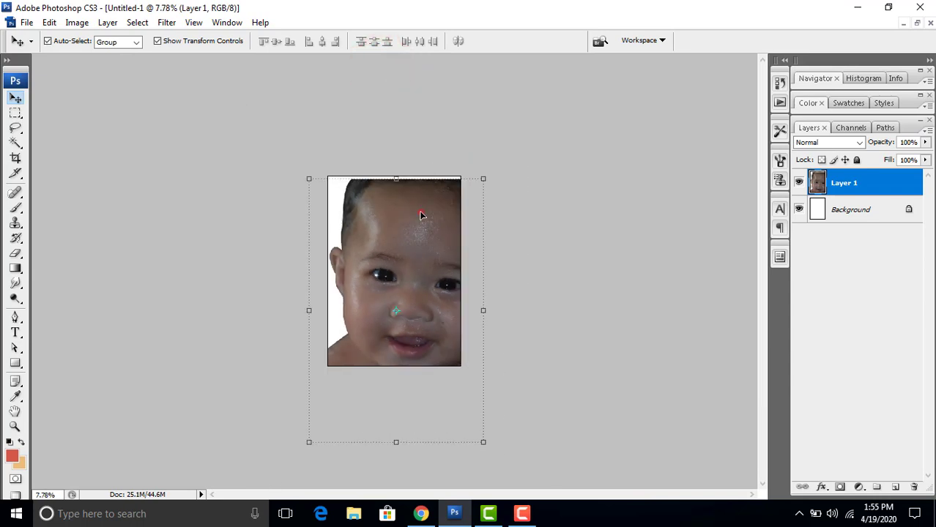
Scale Layer 1 down to about 84% and commit the transform
left_click_drag(421, 213, 398, 211)
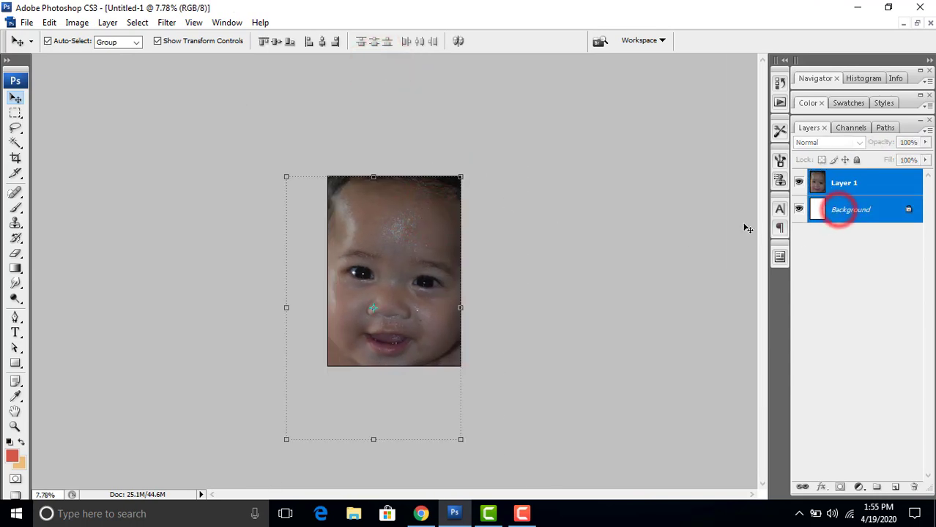
left_click(633, 219)
left_click(432, 234)
key("ctrl+minus")
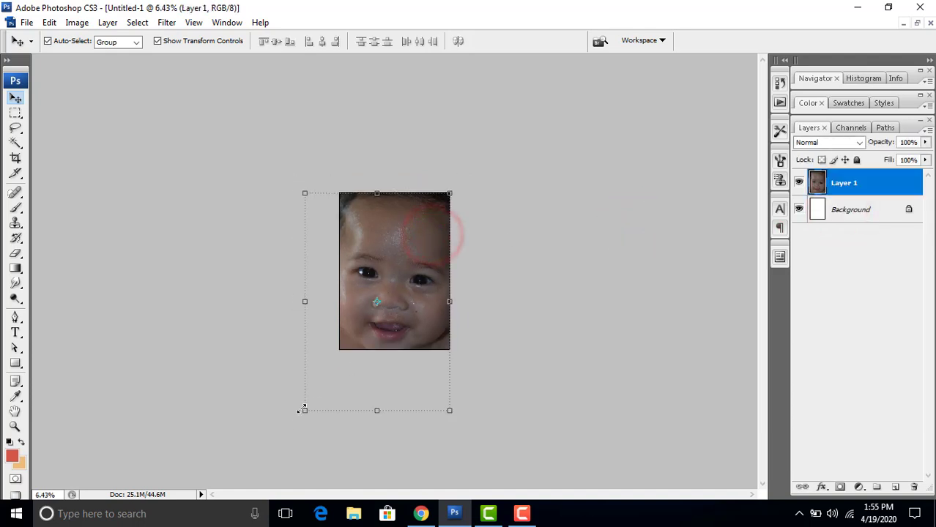
left_click_drag(304, 410, 328, 385)
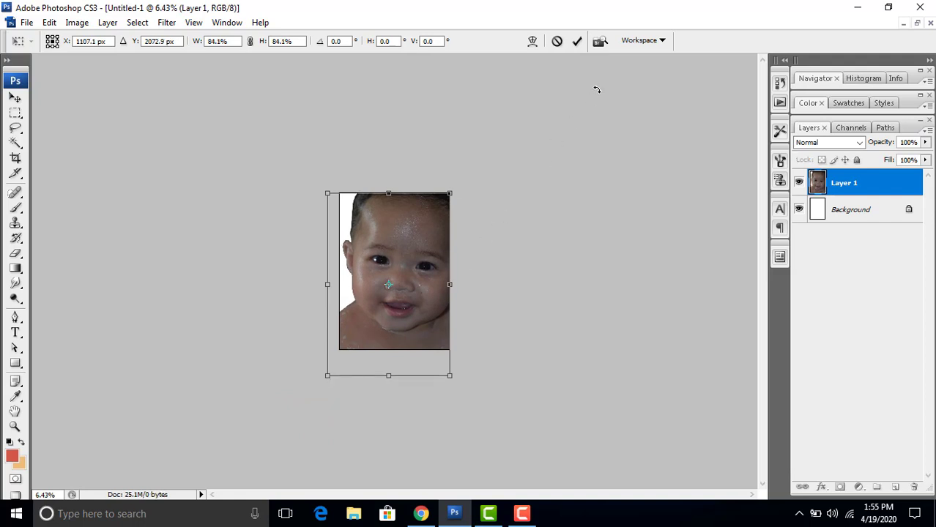
left_click(577, 42)
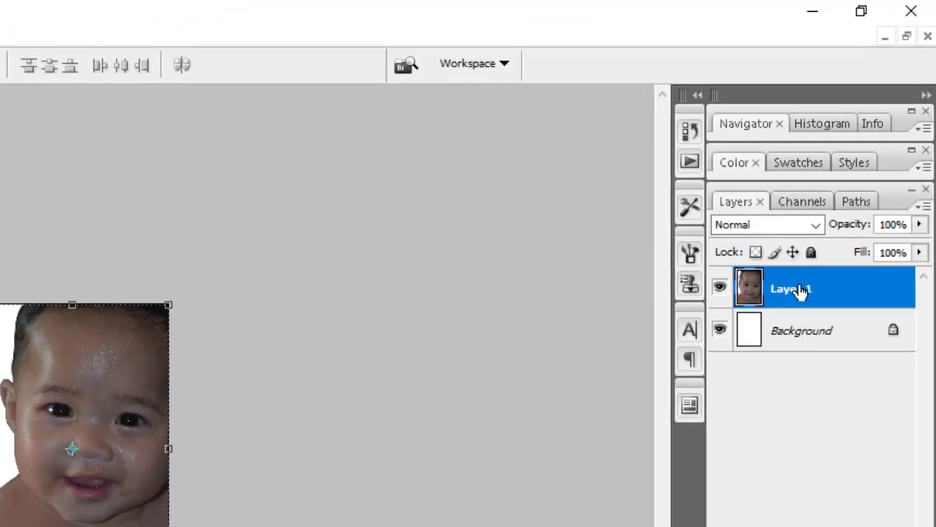
Duplicate the baby layer twice, creating Layer 1 copy and Layer 1 copy 2
left_click_drag(846, 187, 891, 511)
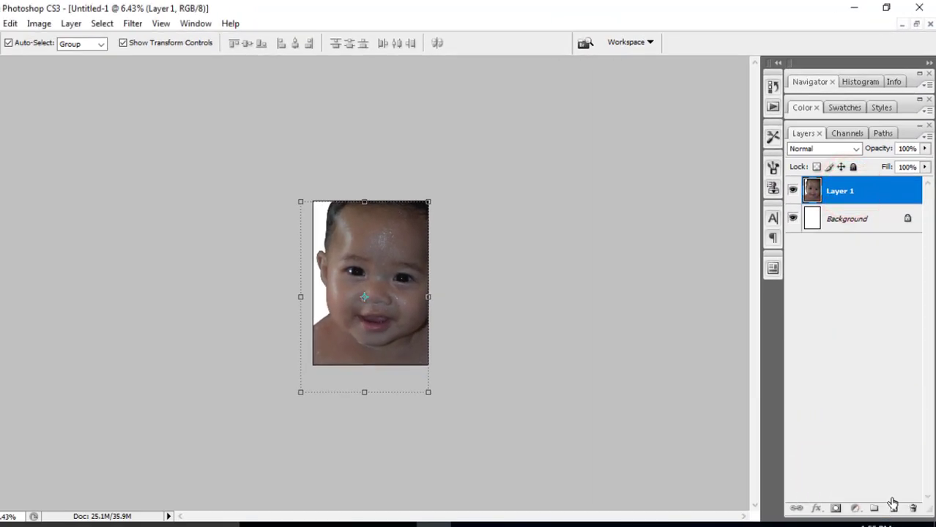
left_click_drag(849, 198, 893, 508)
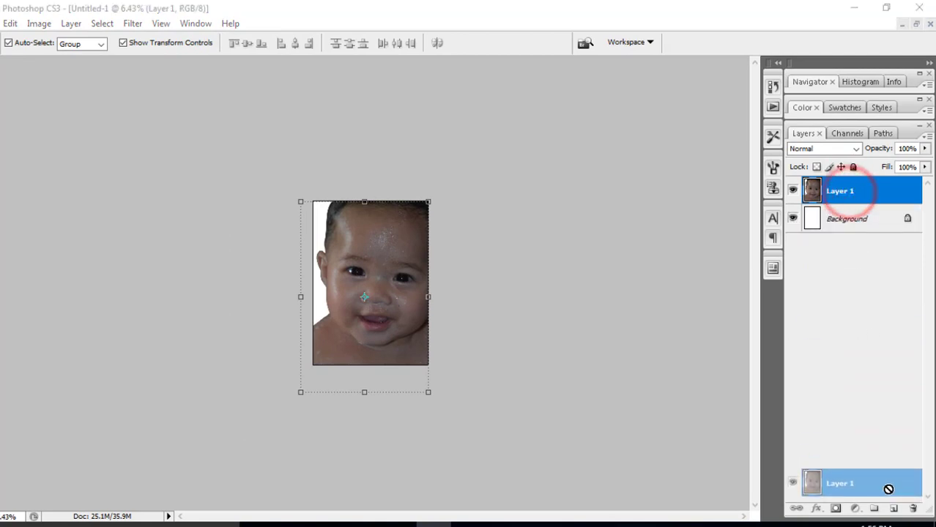
left_click_drag(864, 190, 893, 508)
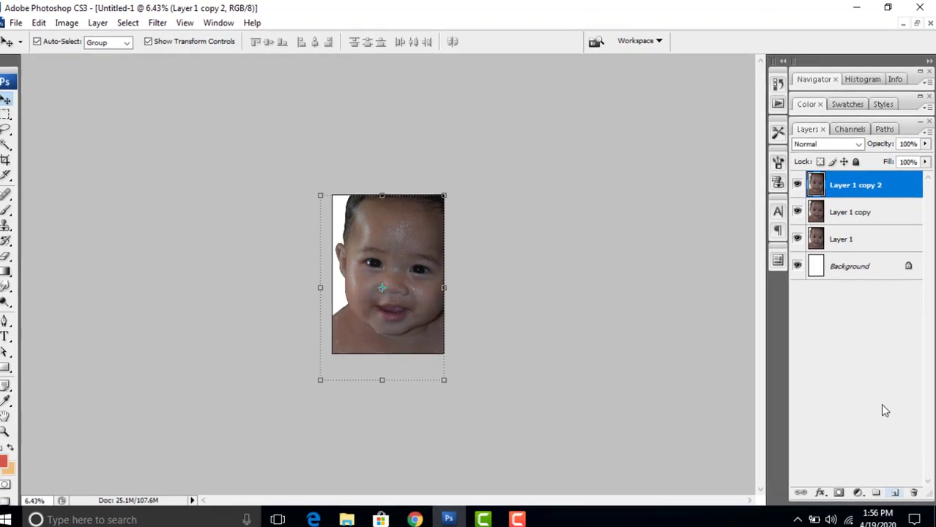
Hide Layer 1 and set Layer 1 copy 2 to Linear Light blending
left_click(798, 237)
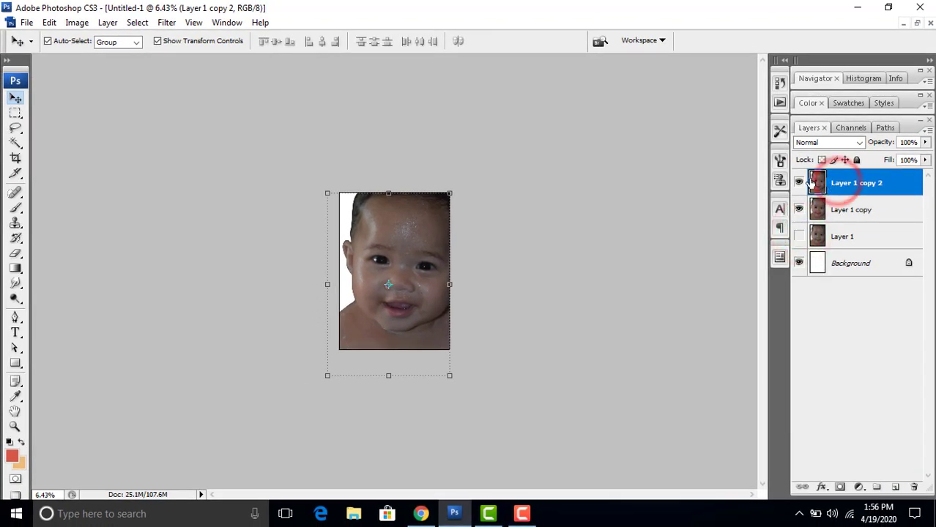
left_click(859, 143)
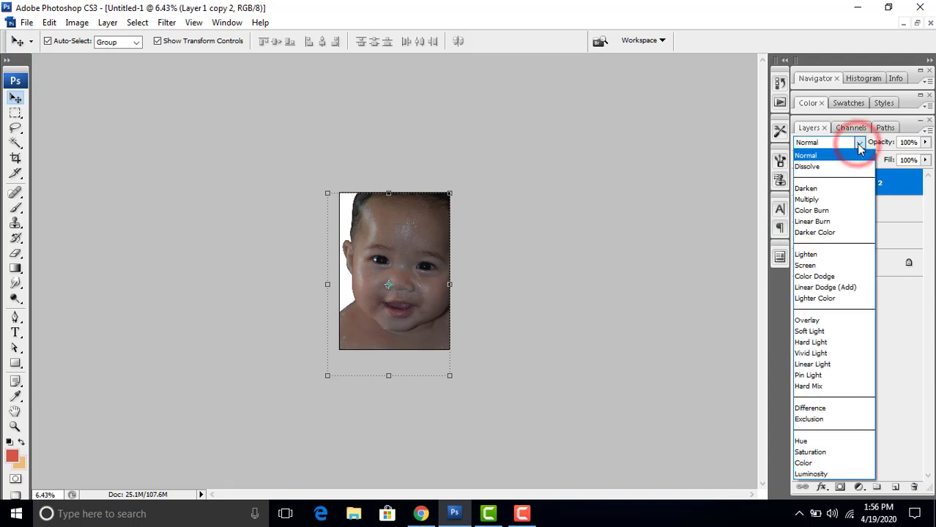
left_click(818, 364)
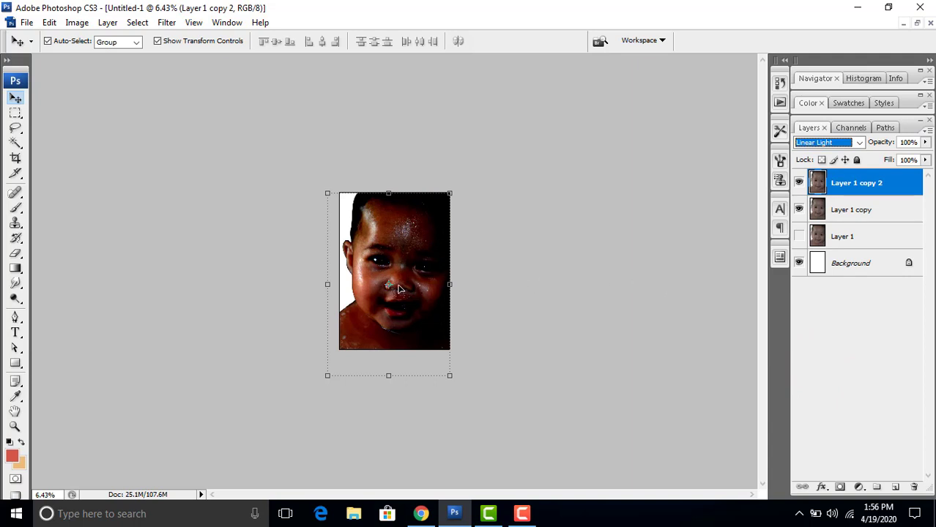
left_click(484, 270)
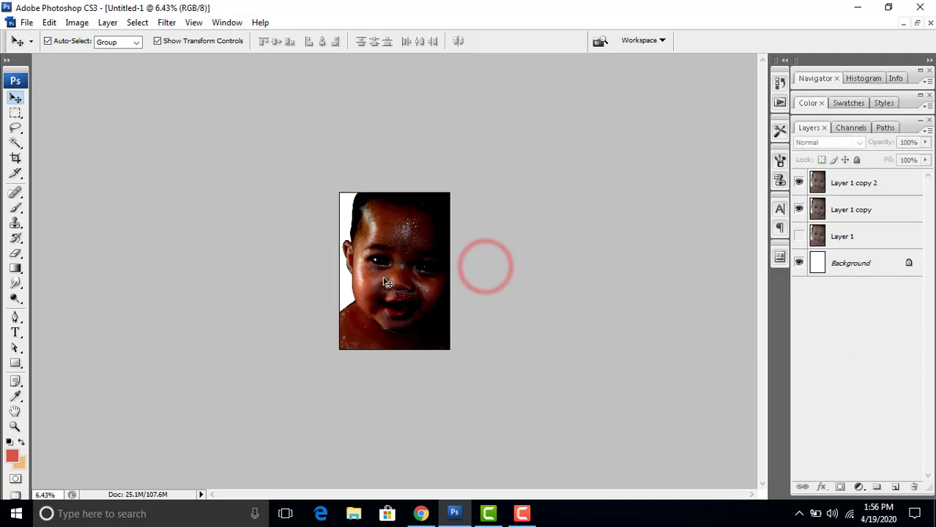
scroll(390, 282, "up", 2)
scroll(410, 271, "up", 1)
scroll(409, 272, "up", 2)
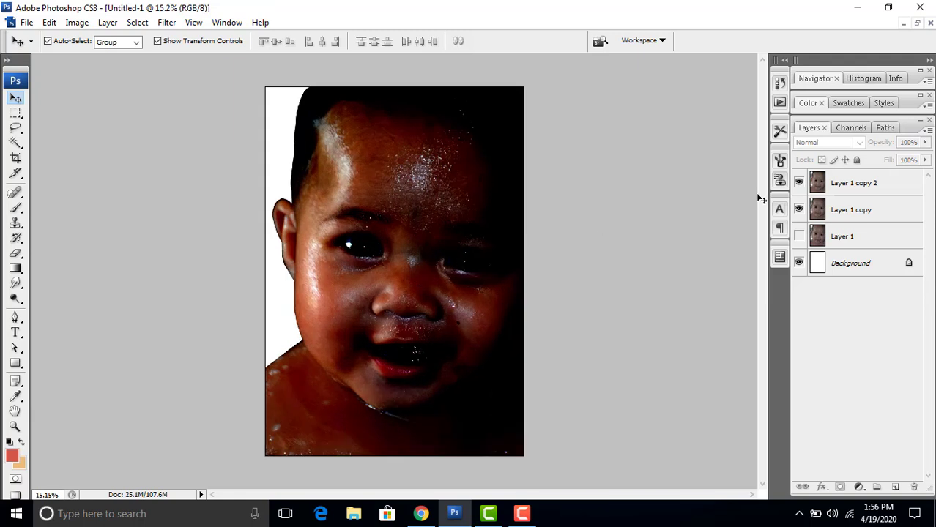
Try Dissolve, then Normal blend mode on Layer 1 copy 2
left_click(857, 186)
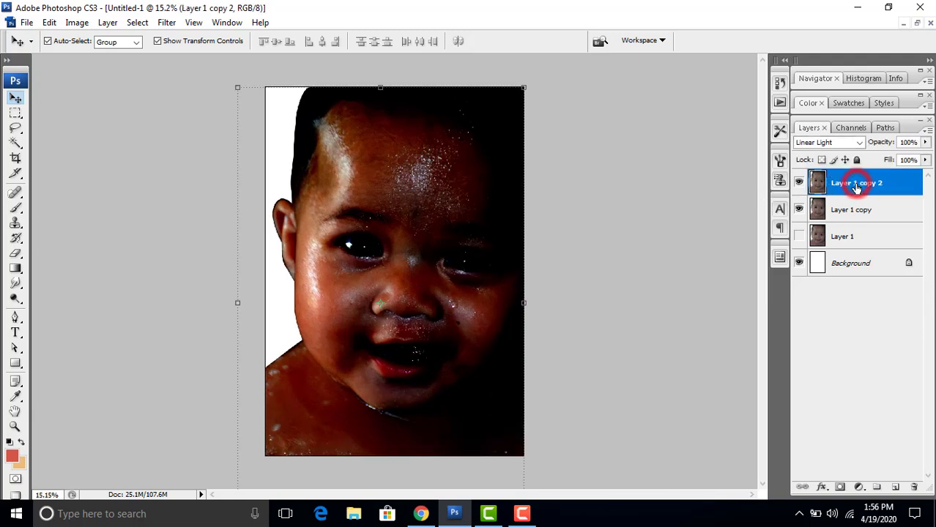
left_click(859, 143)
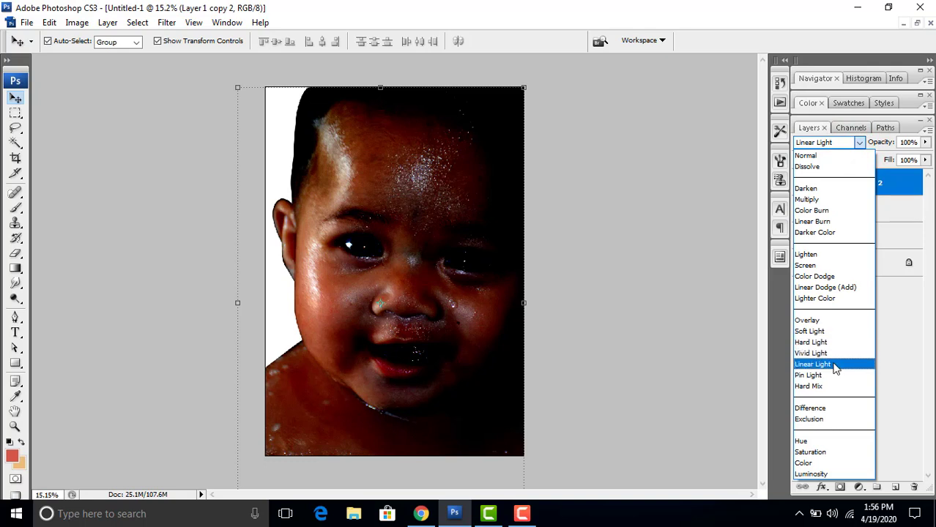
left_click(818, 167)
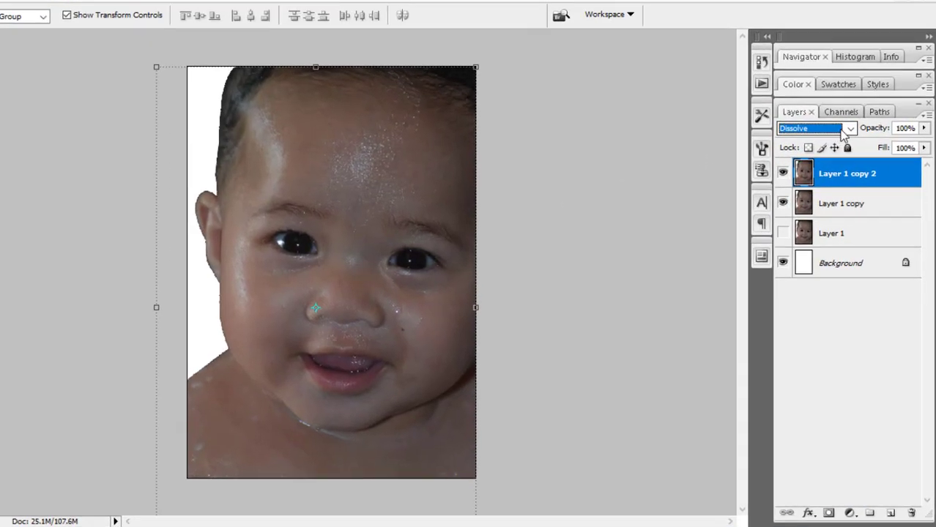
left_click(858, 142)
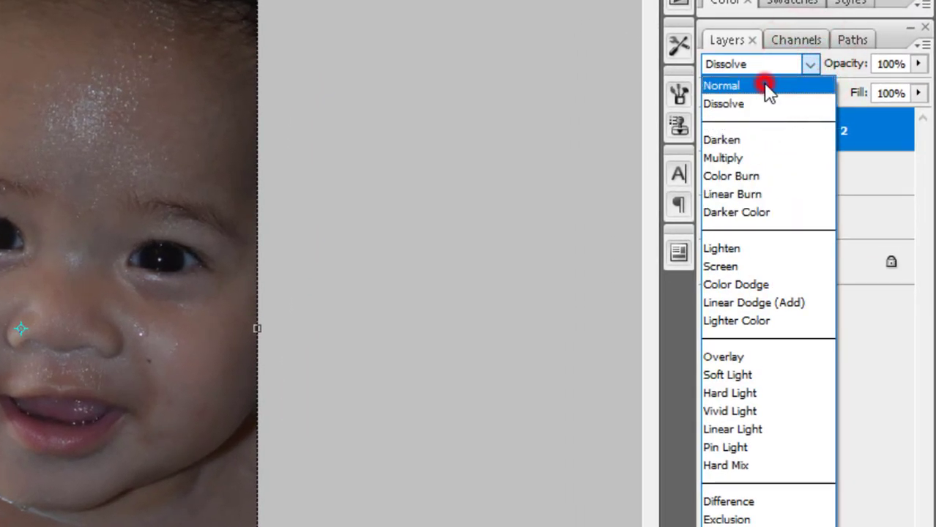
left_click(768, 86)
Return Layer 1 copy 2 to the Linear Light blend mode
left_click(516, 132)
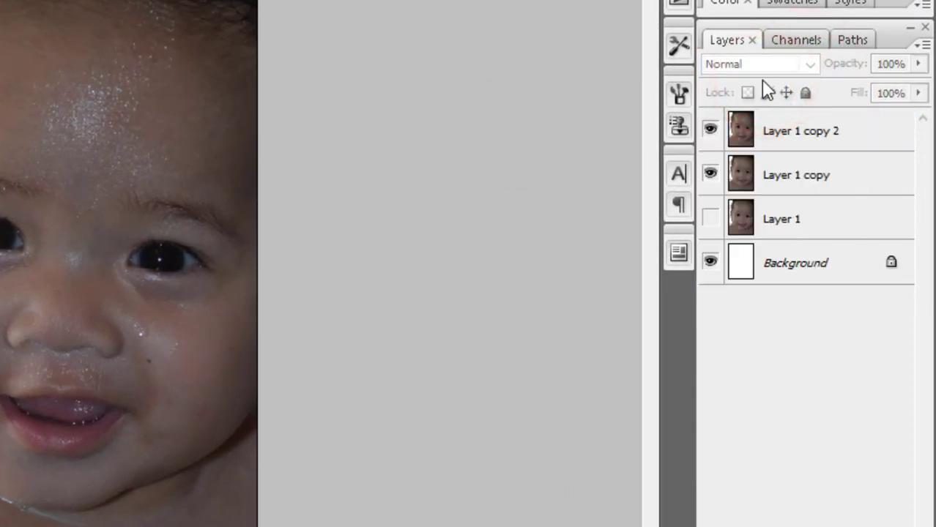
left_click(769, 139)
left_click(808, 65)
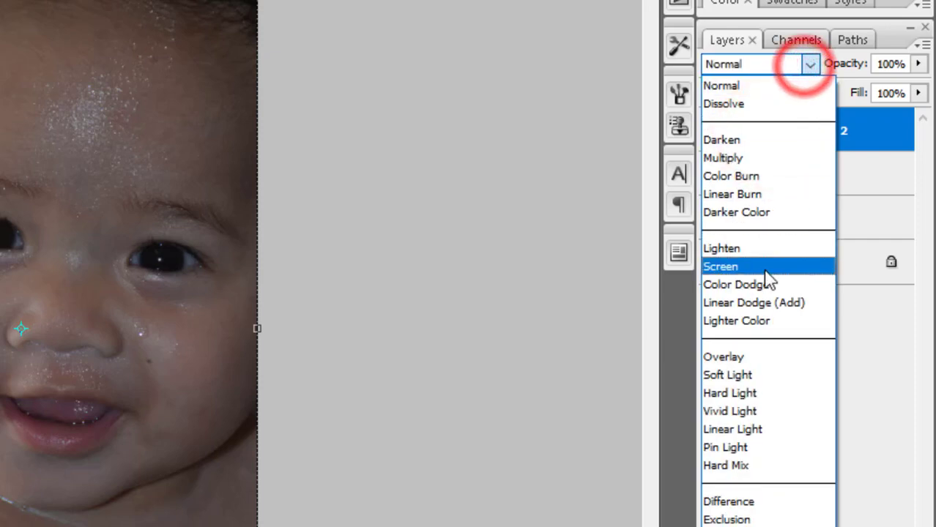
left_click(734, 429)
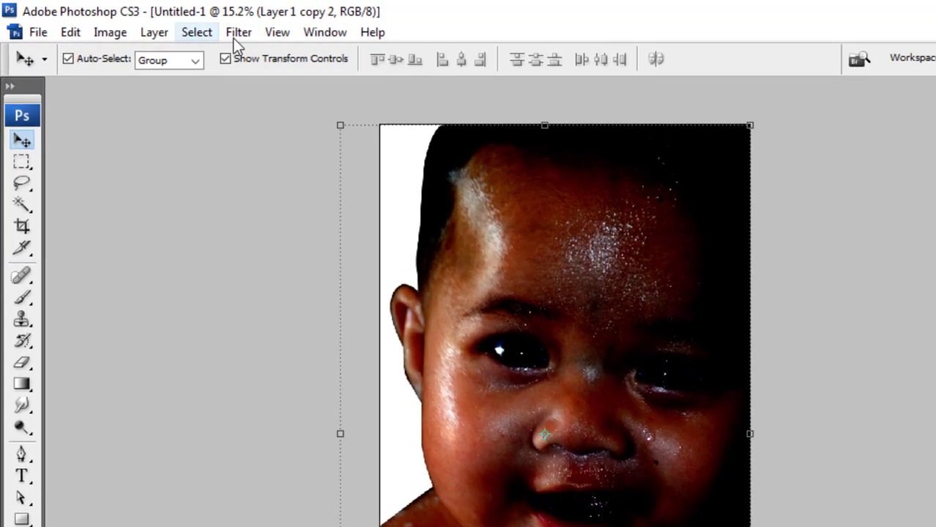
Open Filter > Other > High Pass and zoom its preview to 13%
left_click(166, 22)
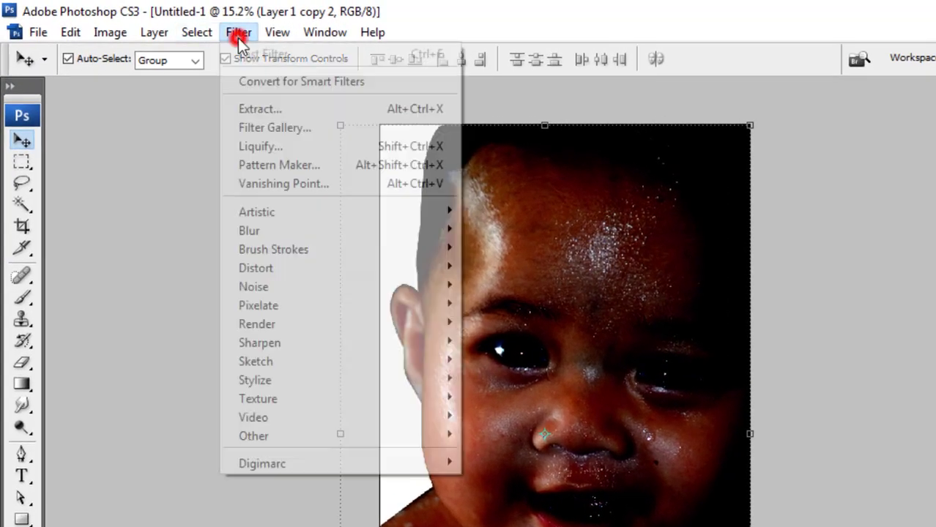
mouse_move(96, 383)
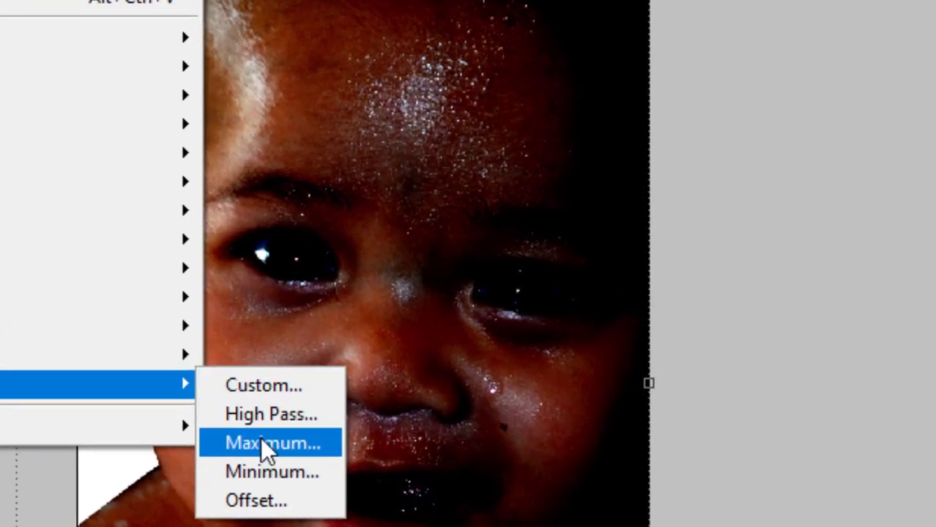
left_click(241, 415)
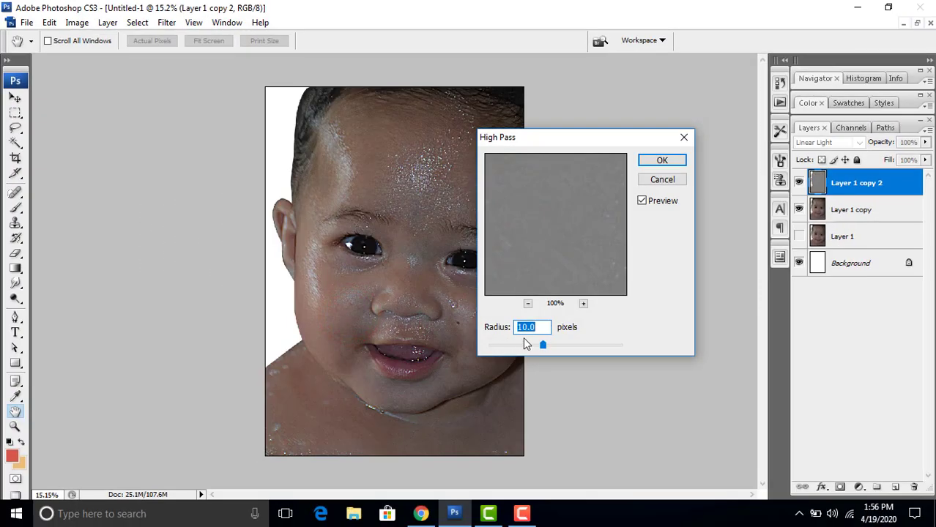
left_click_drag(542, 350, 550, 346)
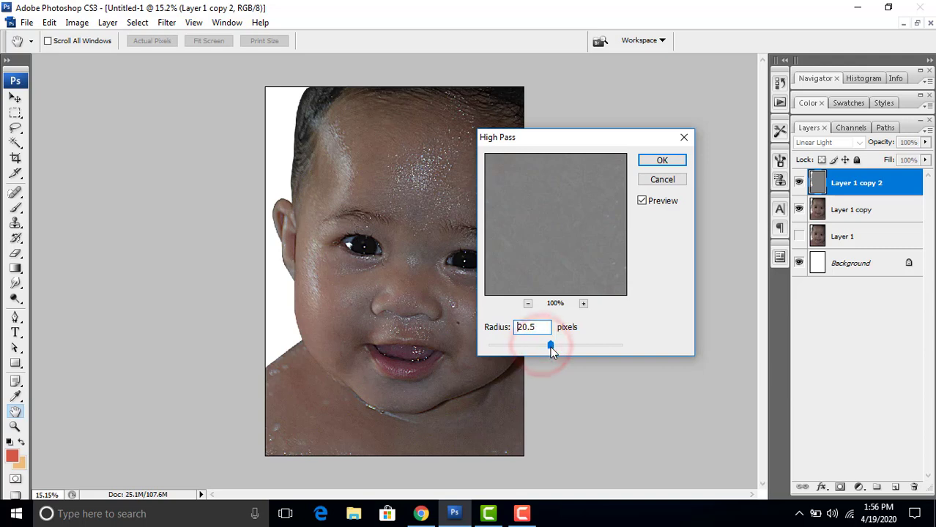
left_click(528, 304)
left_click(528, 304)
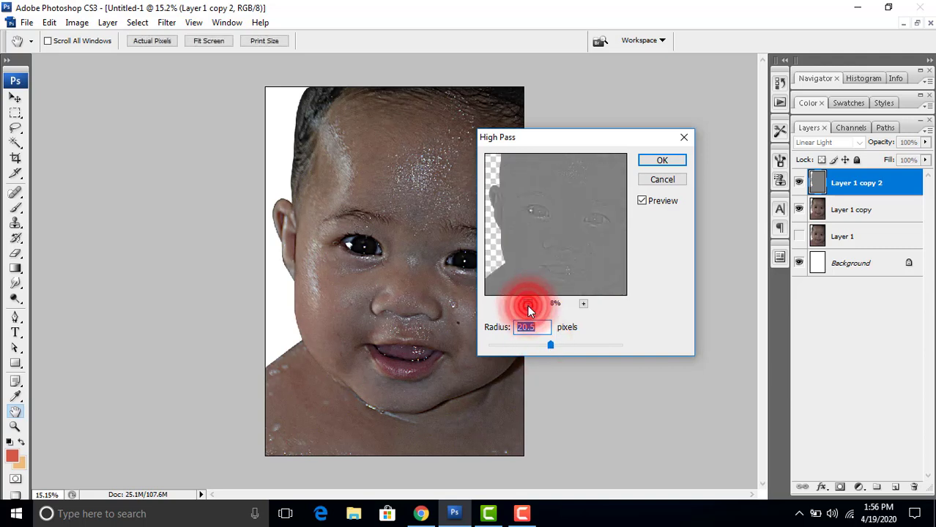
left_click(584, 304)
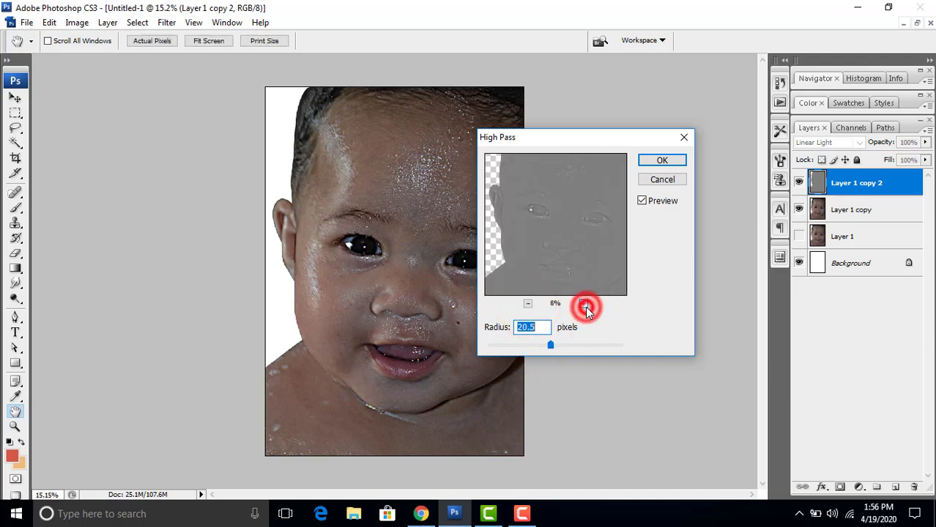
left_click(584, 304)
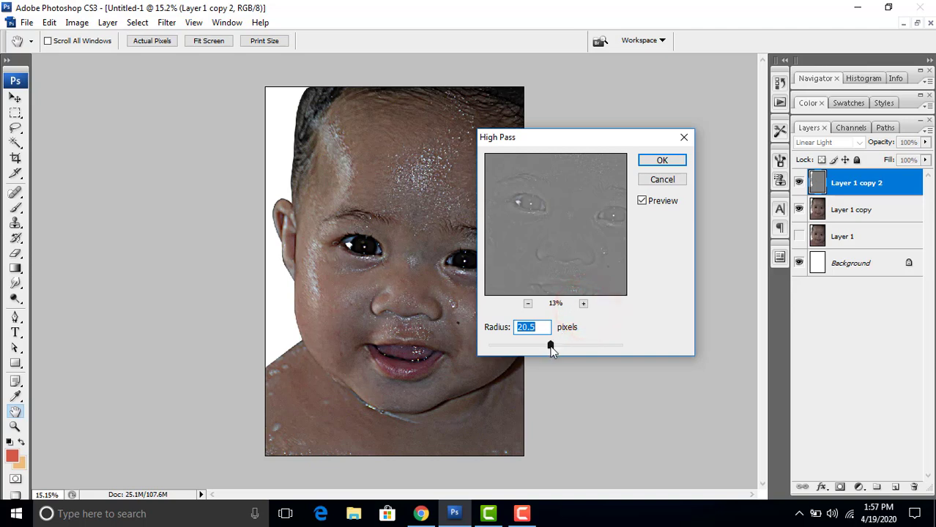
Adjust the High Pass radius to 16.7 pixels and apply the filter
left_click_drag(532, 349, 598, 354)
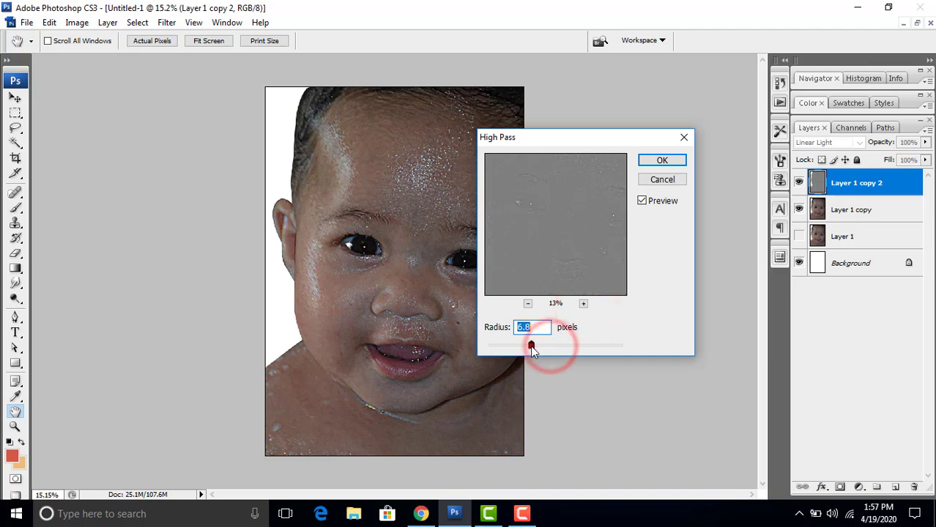
left_click(599, 354)
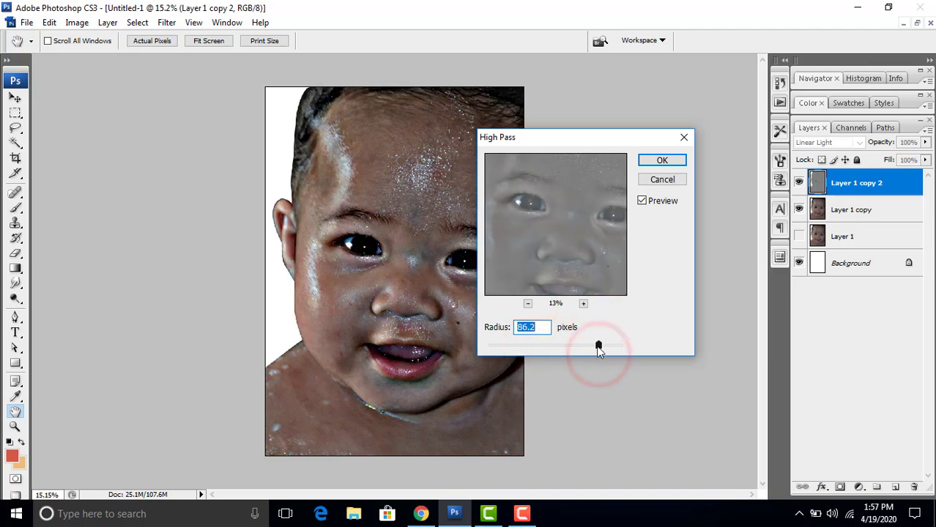
left_click_drag(561, 352, 536, 346)
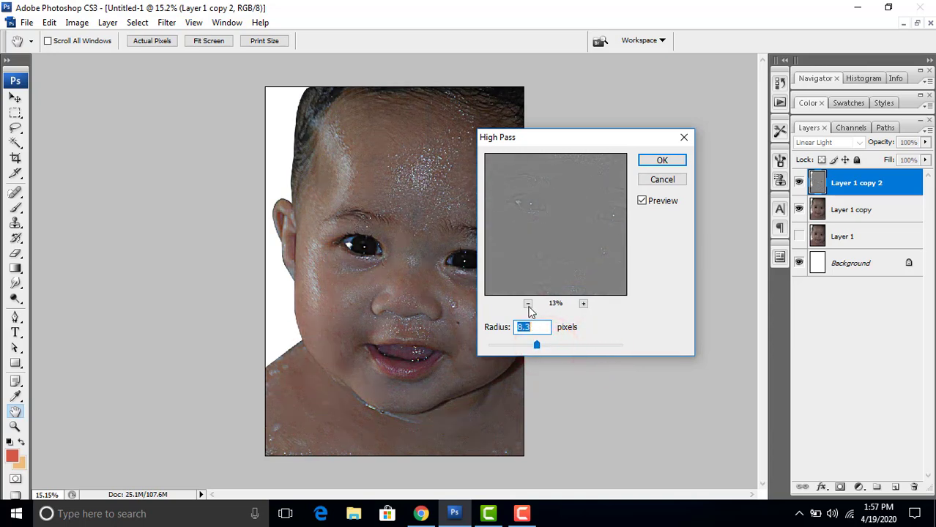
left_click(528, 304)
left_click(537, 346)
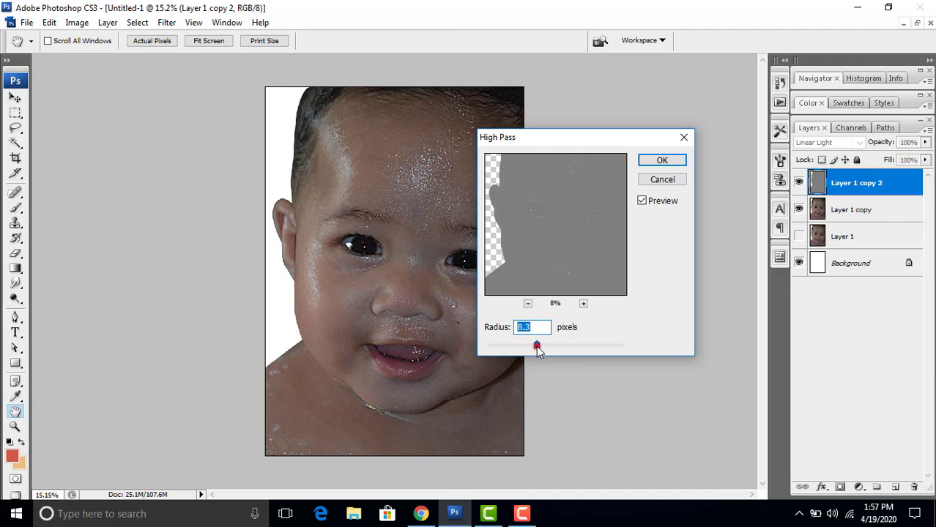
left_click_drag(547, 351, 546, 347)
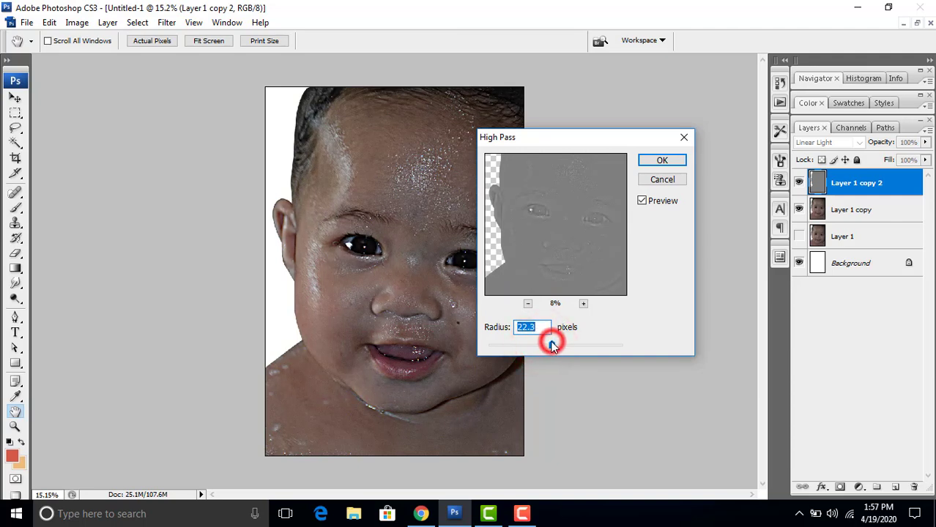
left_click_drag(552, 346, 547, 345)
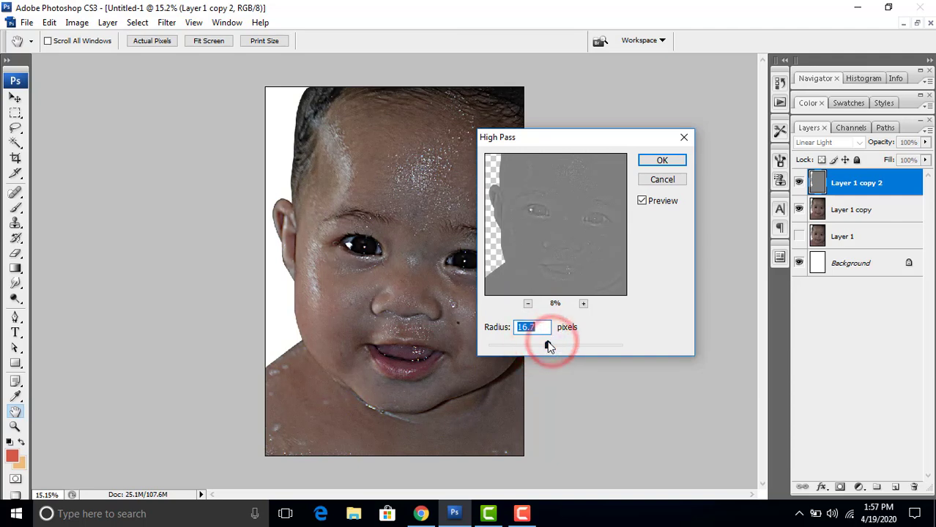
left_click(660, 161)
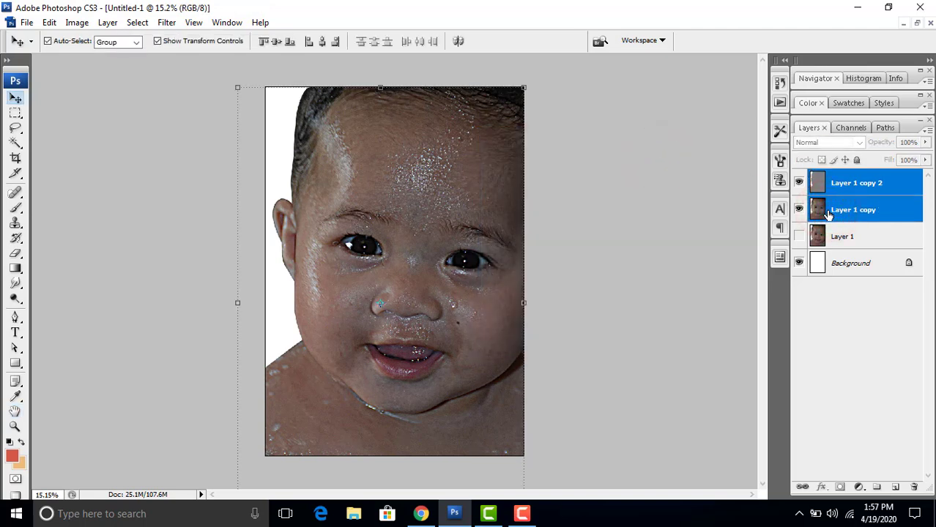
Merge Layer 1 copy into Layer 1 copy 2 with Ctrl+E
key("ctrl+e")
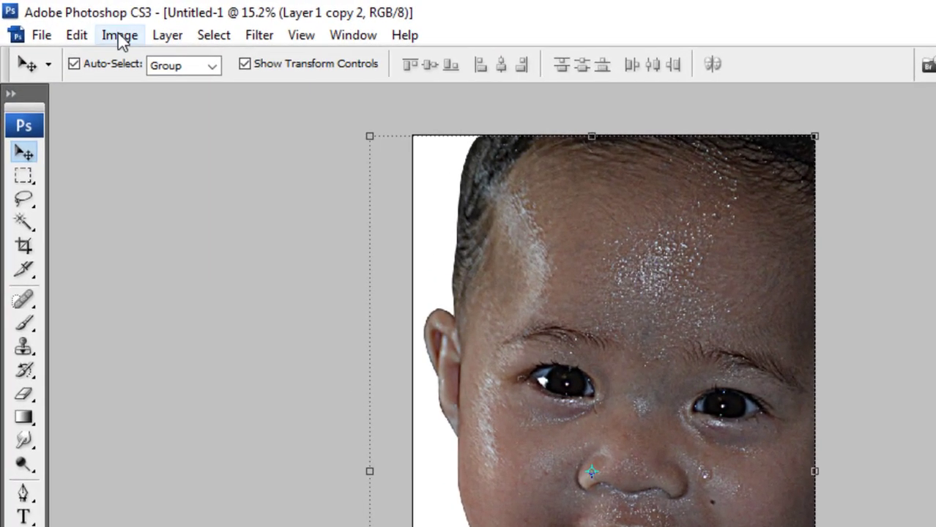
Give Layer 1 copy 2 a Hue/Saturation adjustment of Hue +10 and Saturation +22
left_click(77, 24)
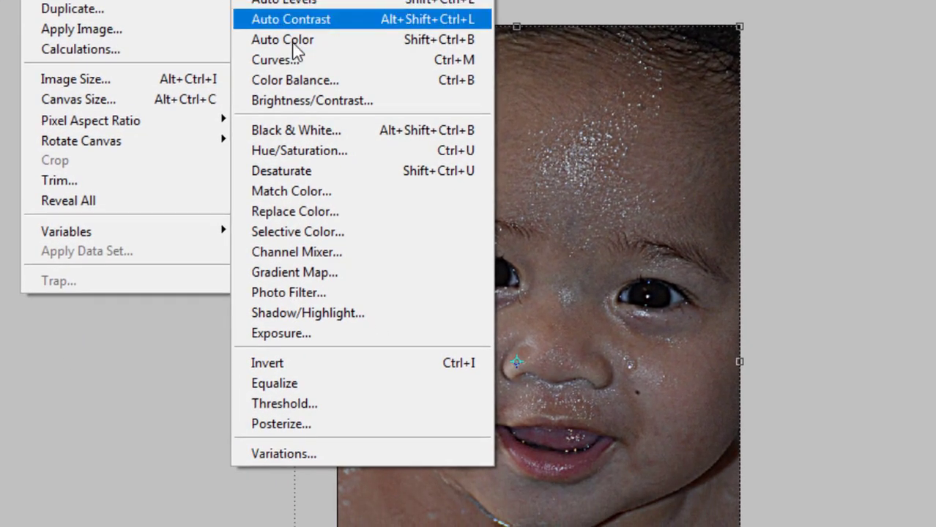
left_click(299, 150)
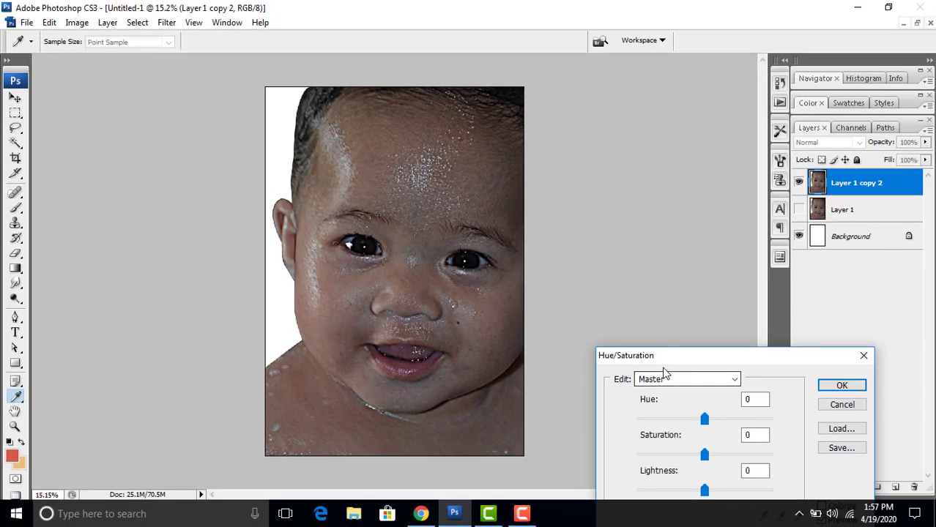
left_click_drag(677, 359, 597, 189)
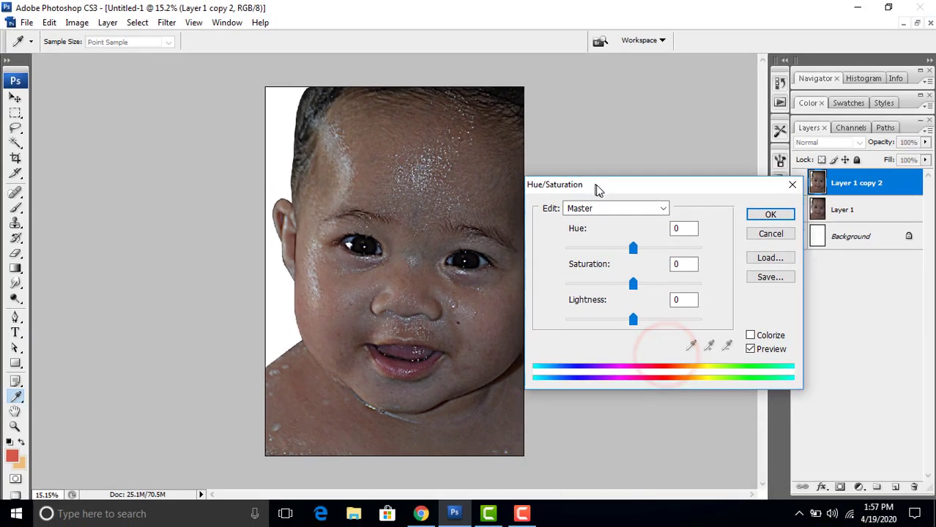
left_click_drag(632, 249, 626, 249)
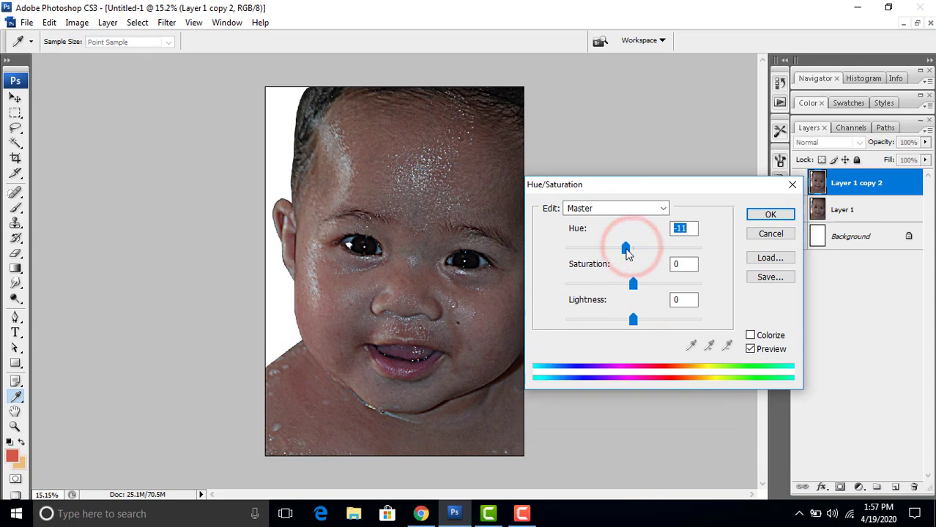
left_click_drag(633, 284, 647, 290)
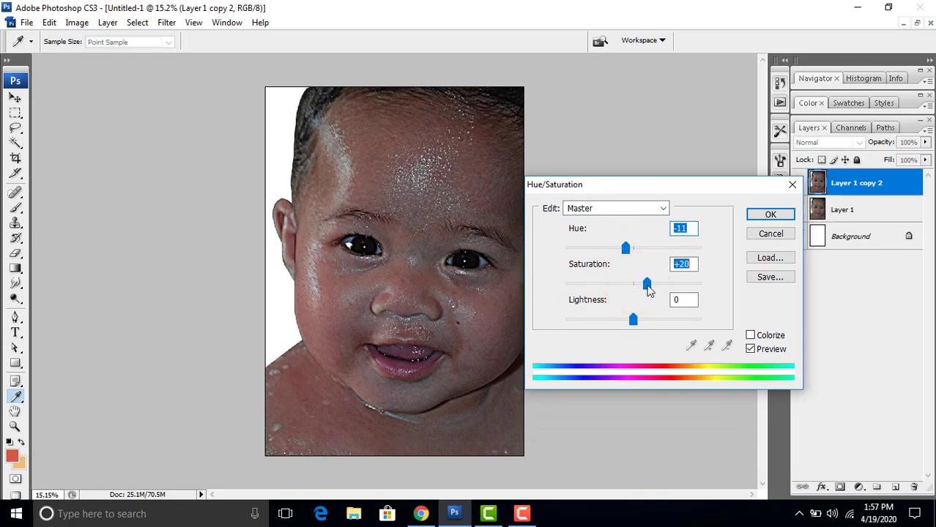
left_click_drag(625, 248, 644, 249)
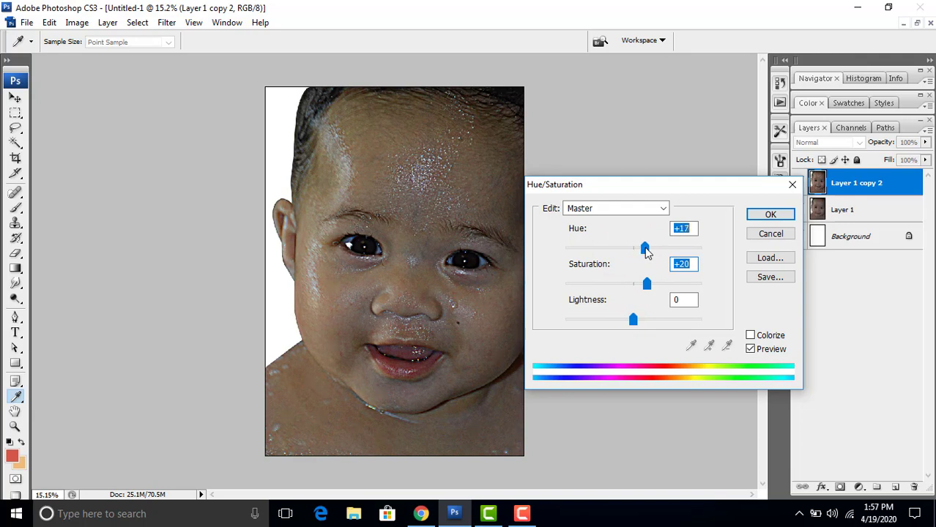
left_click(641, 249)
left_click(647, 285)
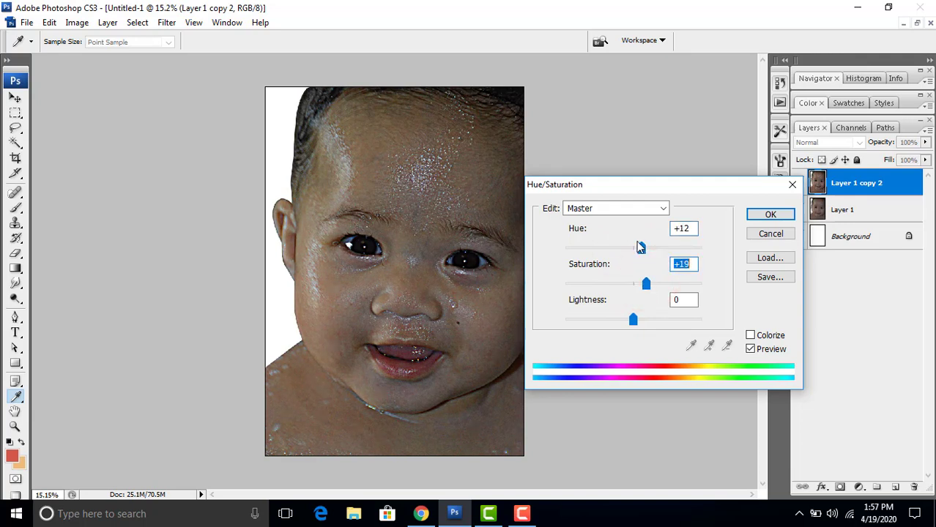
mouse_move(642, 248)
left_mouse_down()
mouse_move(652, 253)
mouse_move(639, 254)
left_mouse_up()
left_click_drag(646, 287, 649, 285)
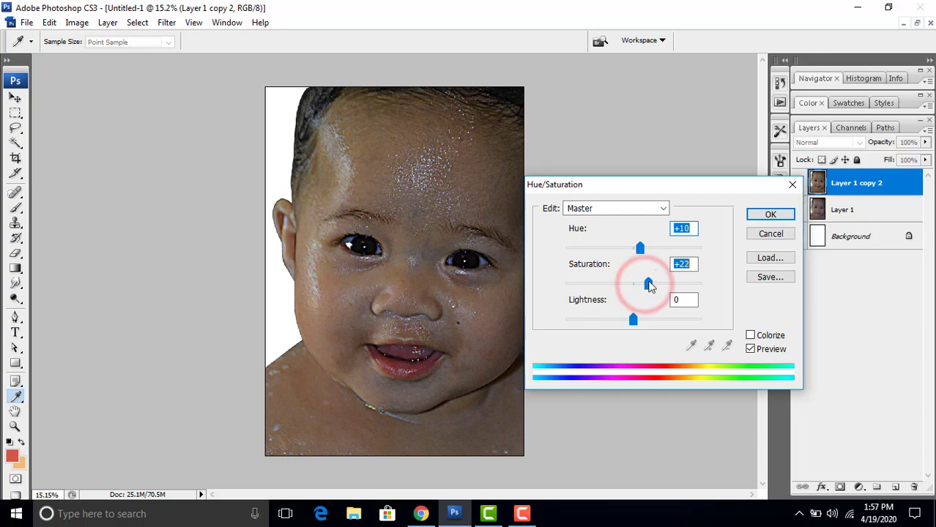
left_click(772, 215)
key("v")
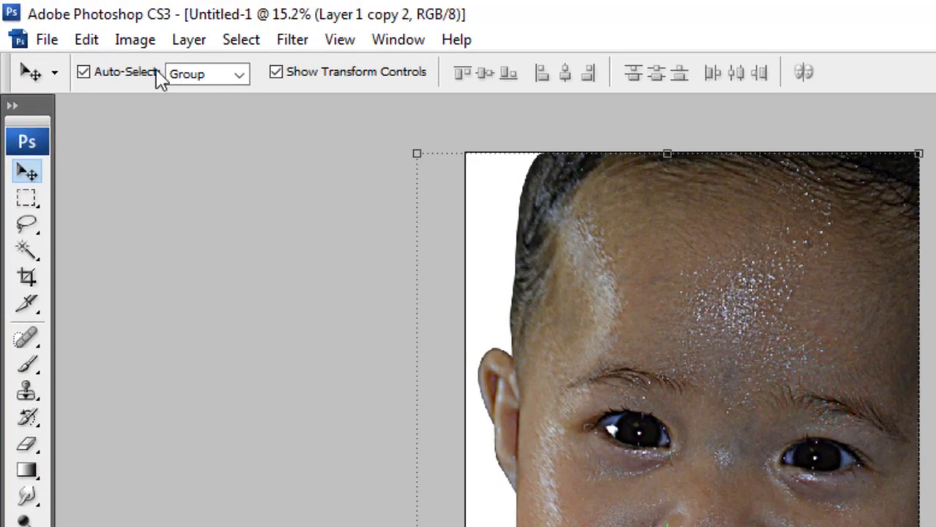
Apply an Exposure adjustment with Offset -0.0059 to Layer 1 copy 2
left_click(128, 44)
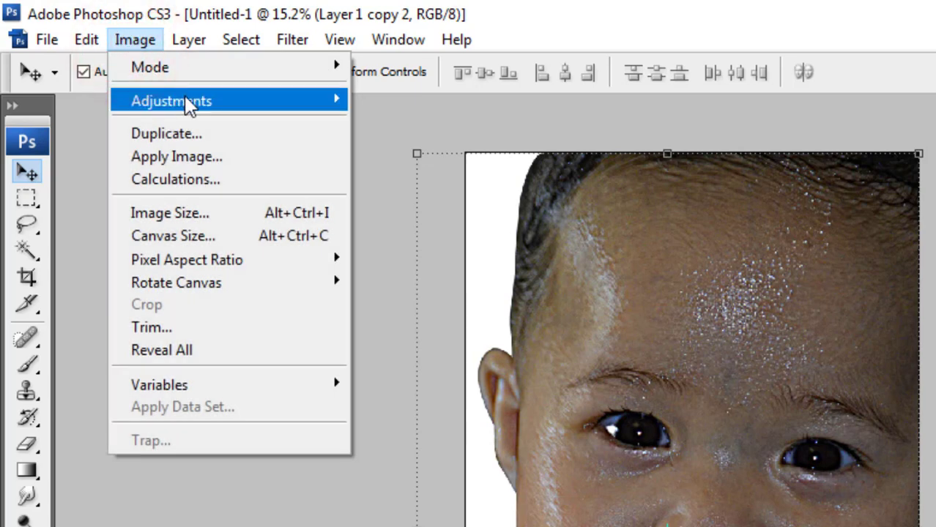
mouse_move(172, 100)
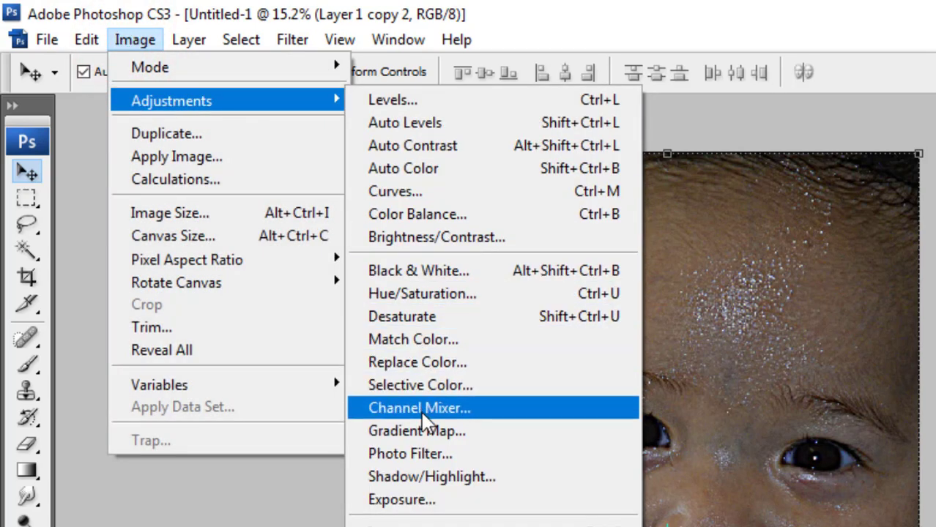
left_click(431, 504)
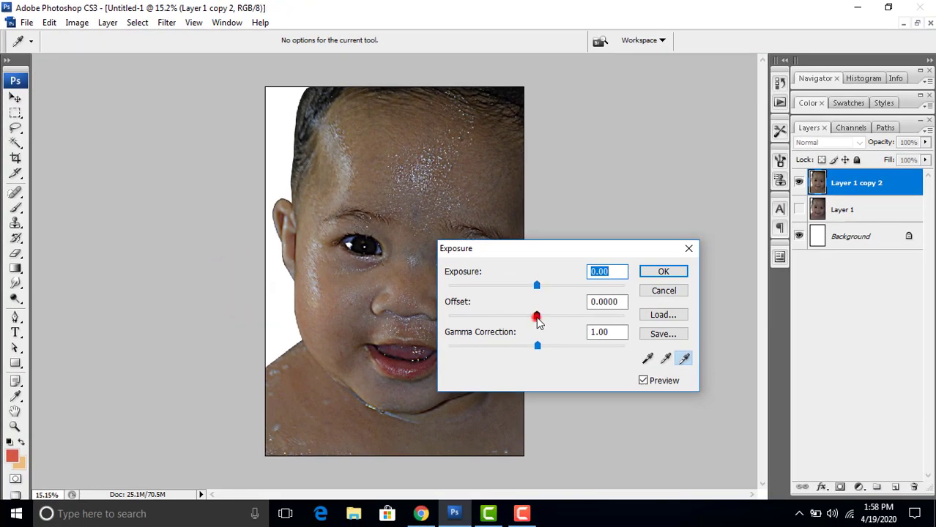
left_click_drag(537, 319, 536, 319)
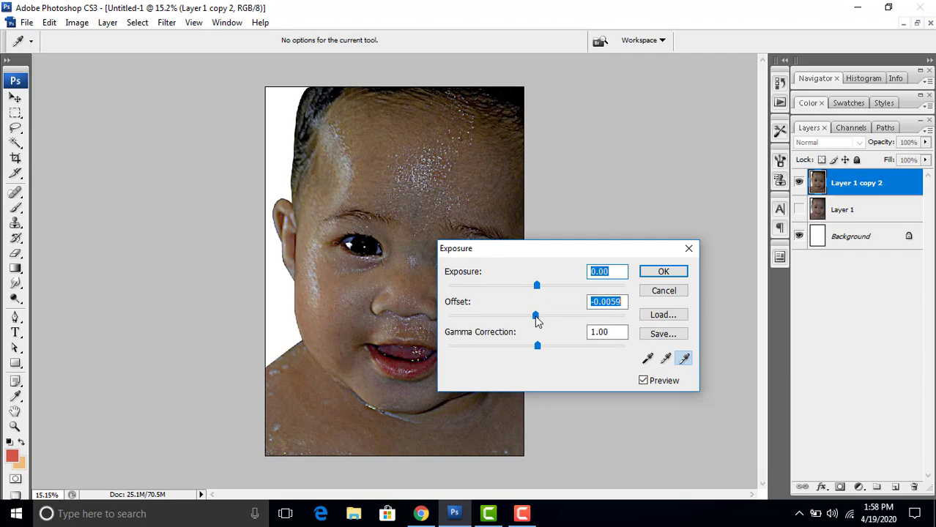
left_click(662, 271)
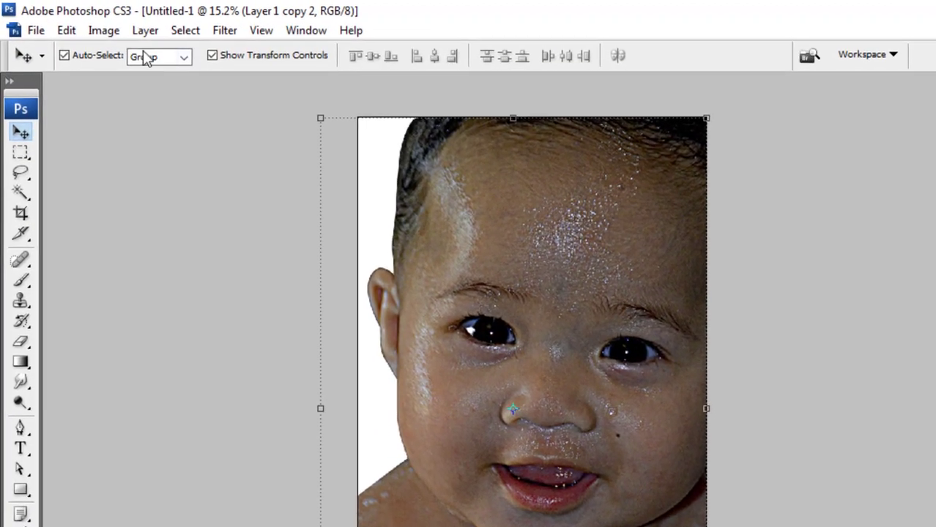
Add a little black to the Blacks range with Selective Color and apply it
left_click(77, 22)
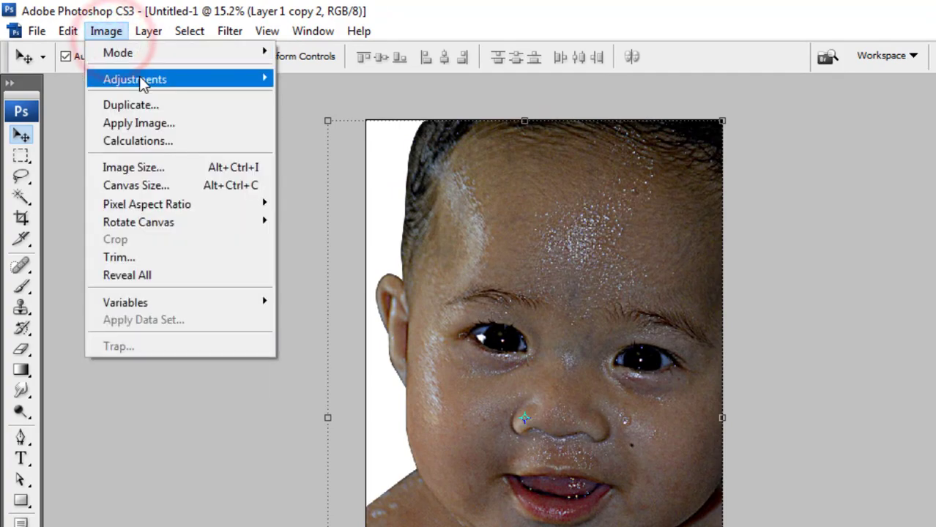
mouse_move(135, 79)
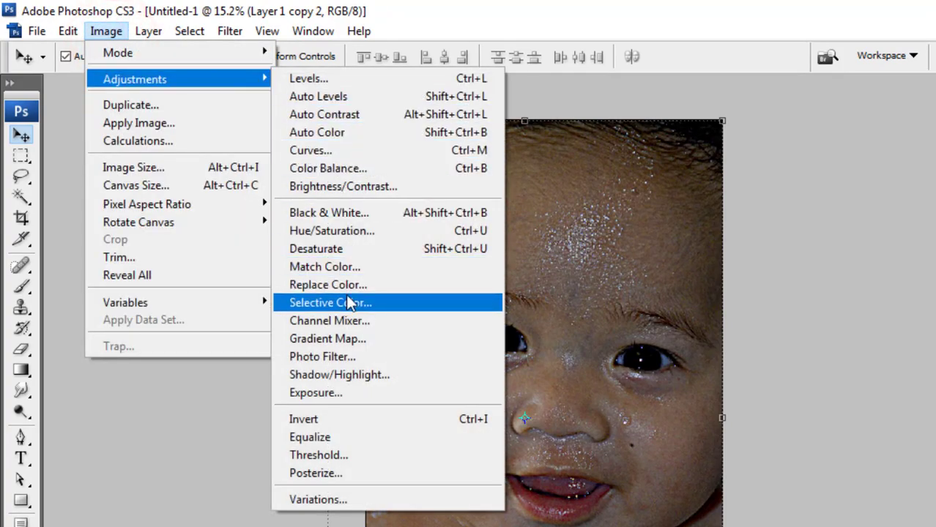
left_click(344, 303)
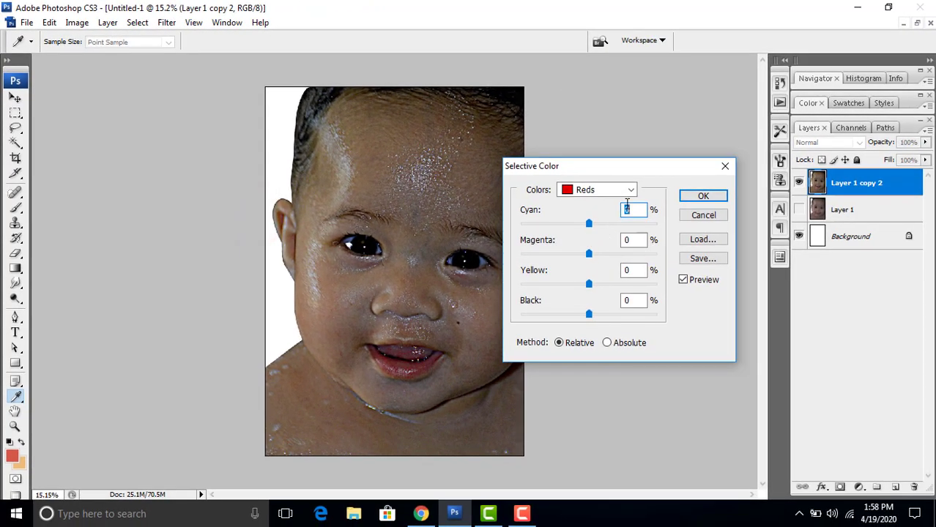
left_click(629, 190)
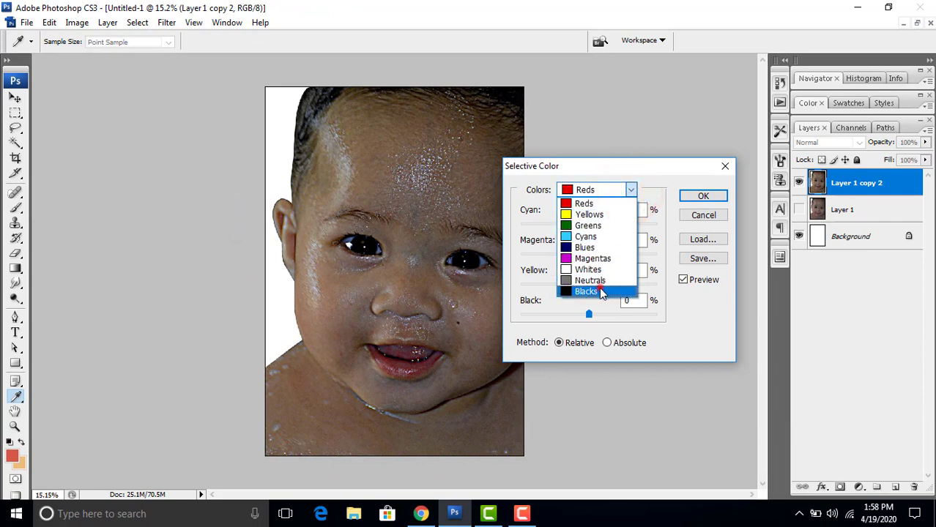
left_click(600, 292)
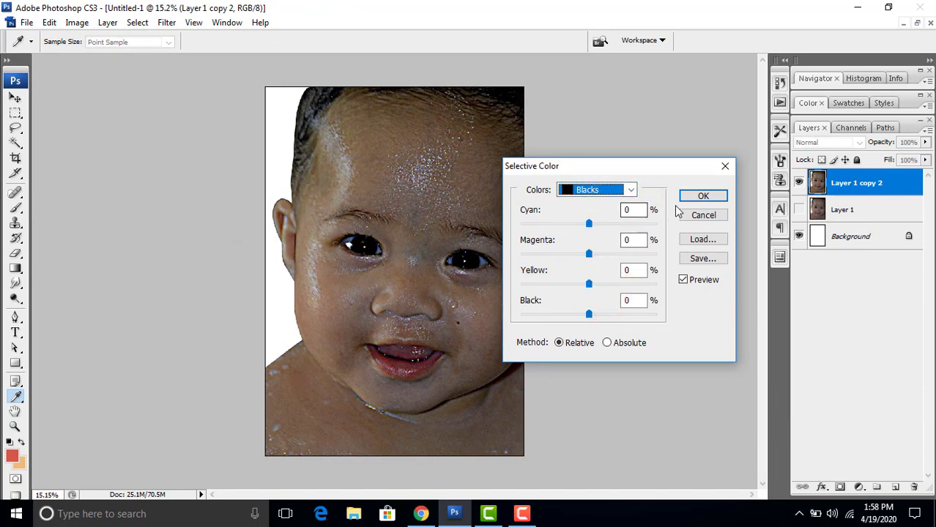
left_click_drag(589, 314, 591, 315)
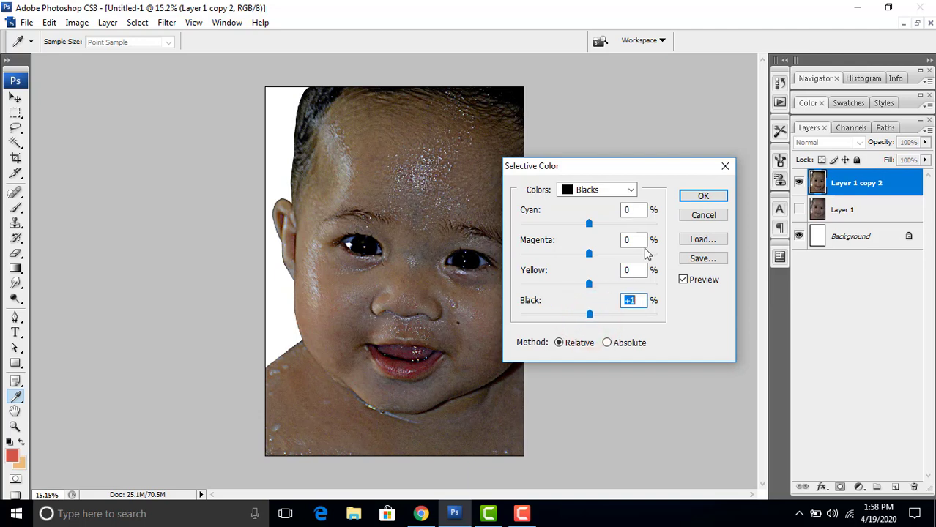
left_click(699, 197)
key("v")
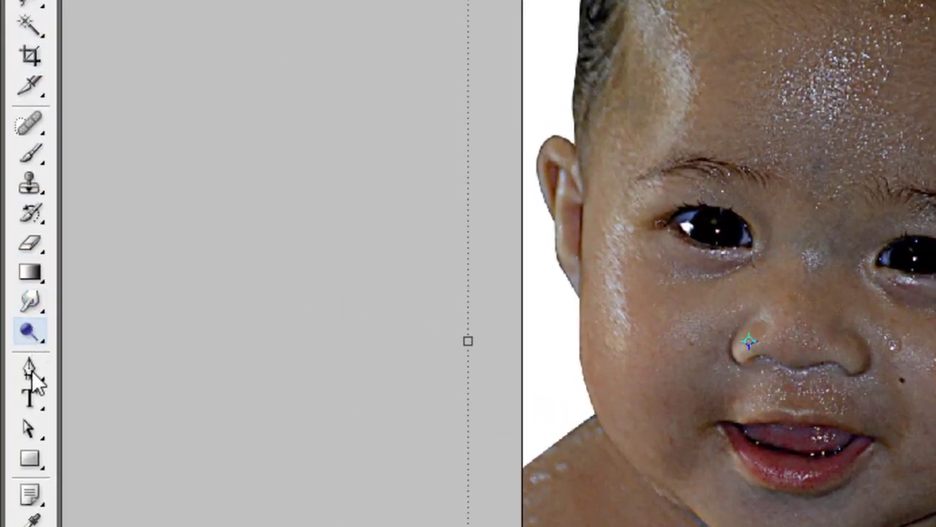
Start a Pen path at the cheek edge with a first curved point on the jaw
left_click(15, 318)
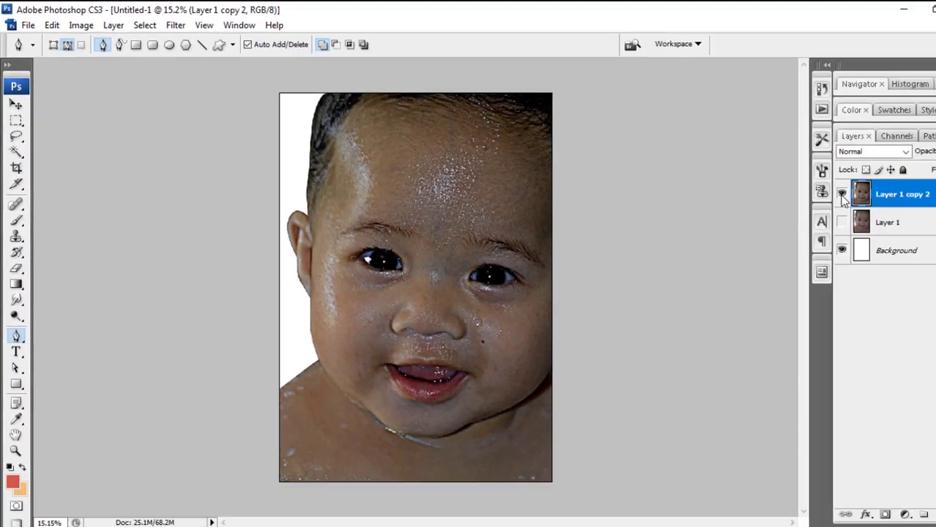
scroll(309, 359, "up", 1)
scroll(253, 368, "up", 2)
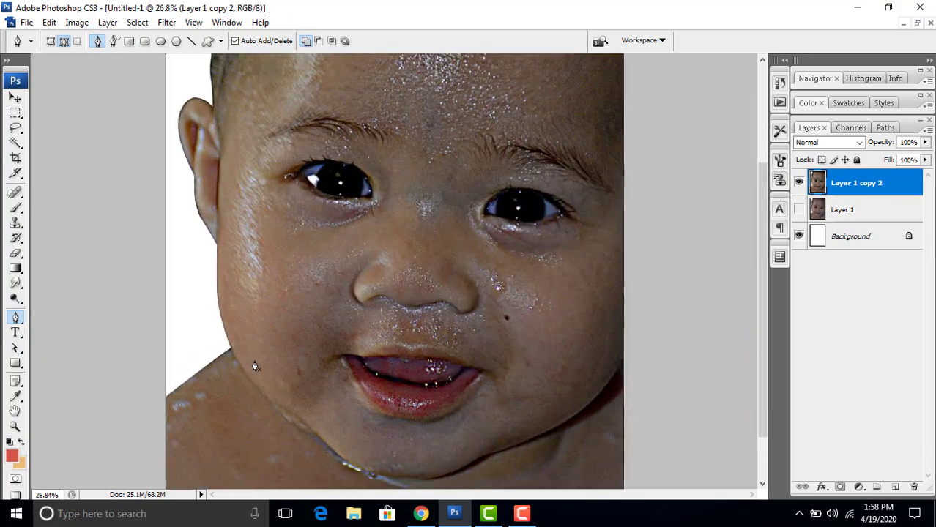
scroll(209, 341, "up", 2)
scroll(132, 323, "up", 1)
left_click_drag(132, 322, 135, 255)
scroll(118, 282, "up", 1)
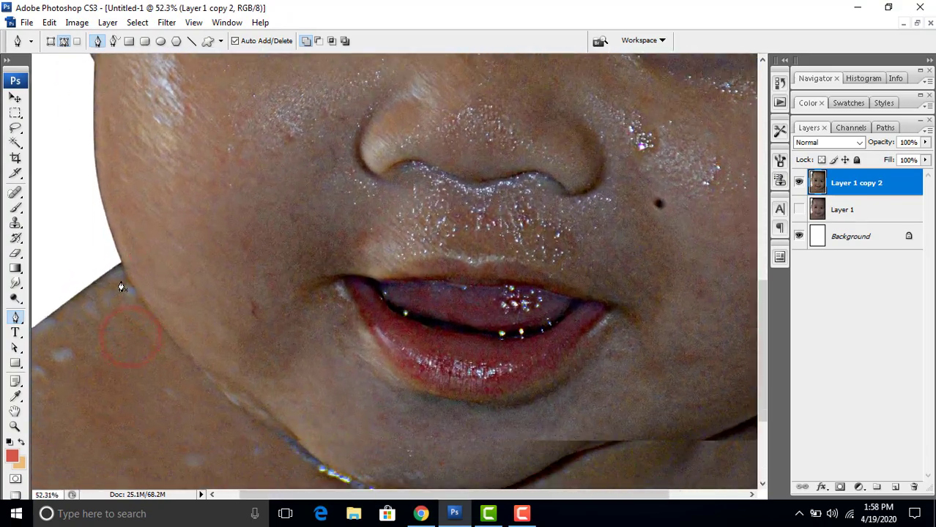
scroll(125, 267, "up", 2)
scroll(116, 255, "up", 3)
left_click(115, 253)
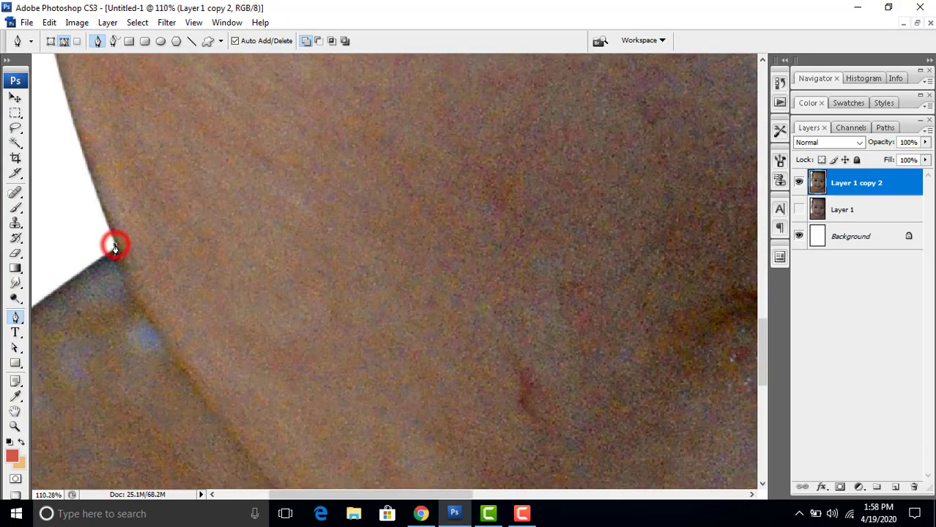
scroll(116, 256, "down", 3)
left_click_drag(150, 294, 137, 195)
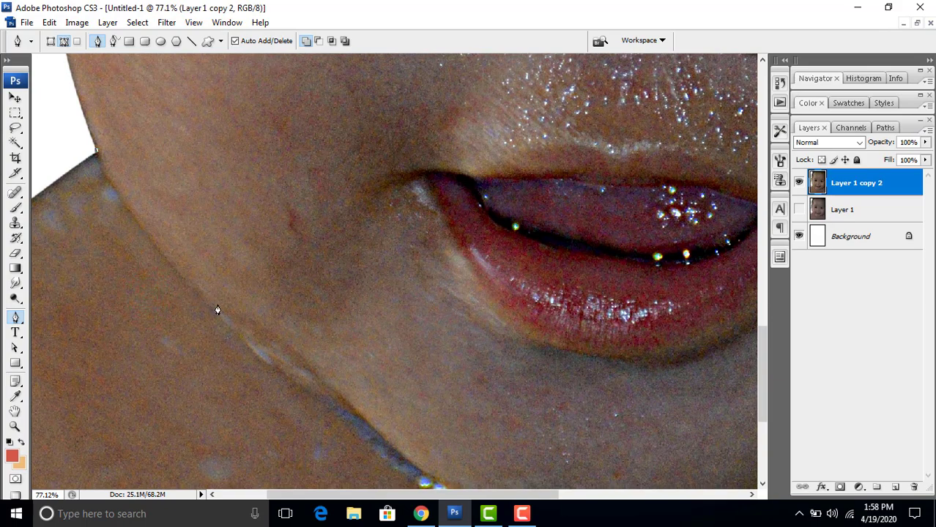
left_click_drag(218, 310, 294, 358)
Continue the path along the jaw and chin crease, undoing misplaced points
mouse_move(344, 394)
left_mouse_down()
mouse_move(224, 219)
mouse_move(273, 268)
left_mouse_up()
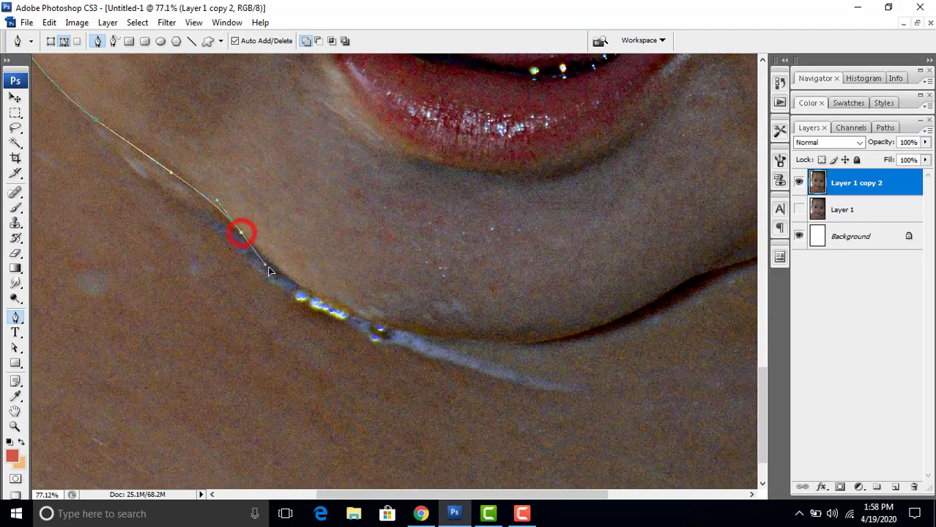
left_click_drag(323, 306, 206, 300)
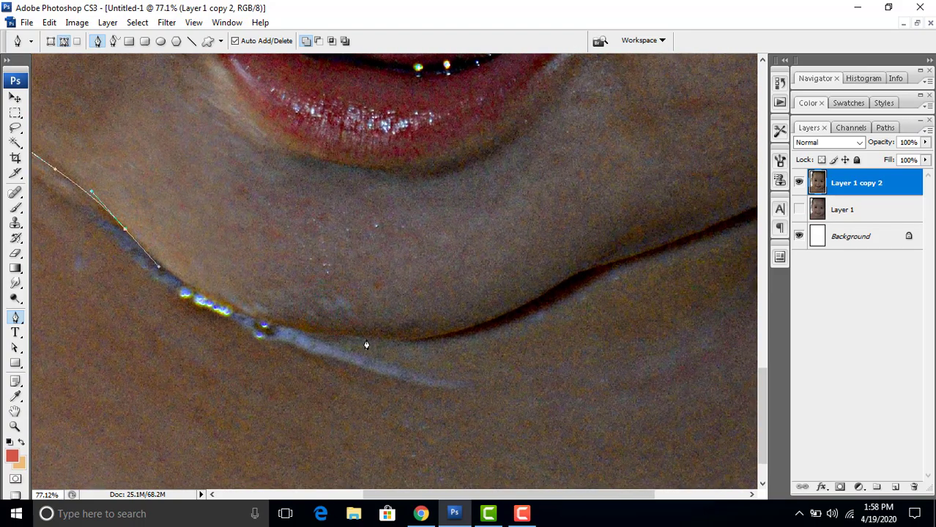
mouse_move(367, 339)
left_mouse_down()
mouse_move(483, 341)
mouse_move(255, 383)
left_mouse_up()
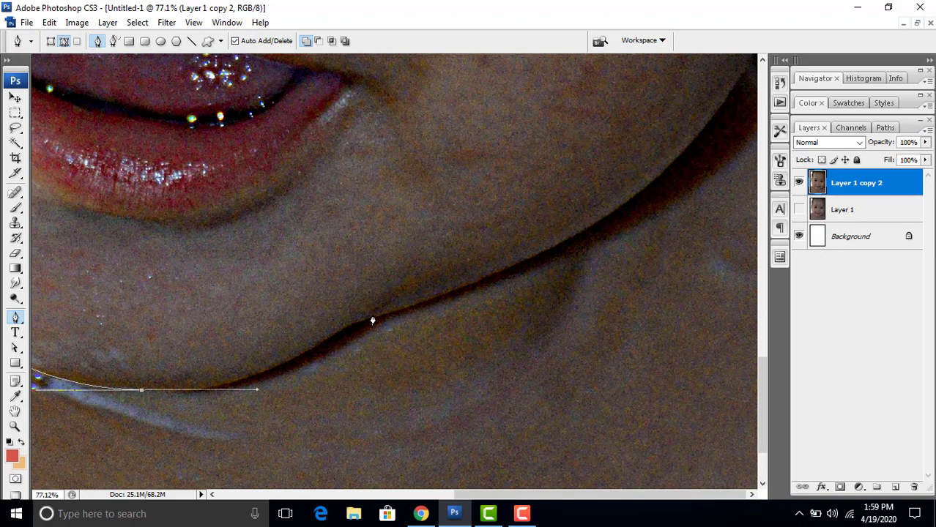
left_click_drag(372, 316, 416, 284)
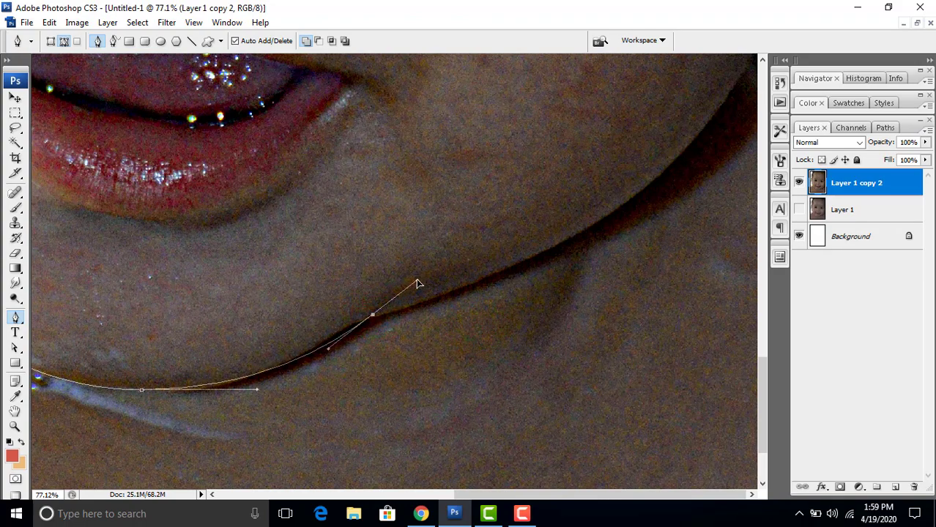
key("ctrl+z")
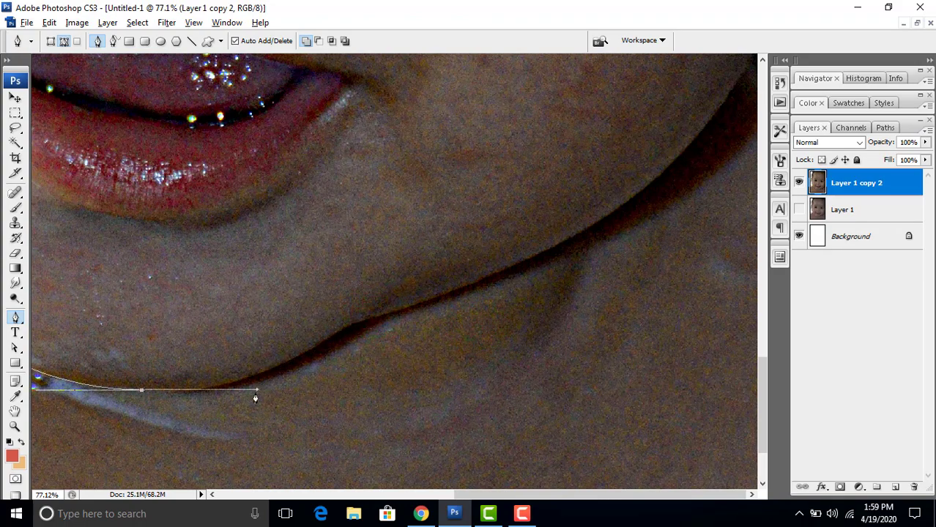
left_click_drag(257, 394, 257, 389)
left_click_drag(366, 324, 402, 315)
key("ctrl+z")
left_click_drag(321, 346, 365, 315)
key("ctrl+z")
left_click_drag(317, 345, 347, 322)
scroll(359, 326, "up", 2)
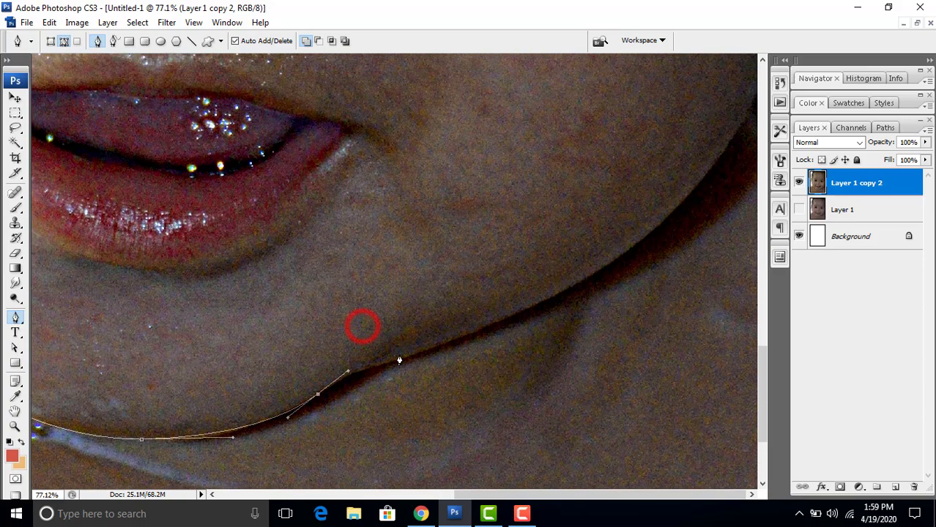
left_click_drag(407, 358, 443, 341)
Extend the path to the right jaw edge and curve it around the top of the head
scroll(495, 329, "down", 1)
scroll(495, 330, "down", 2)
scroll(498, 351, "down", 1)
scroll(501, 380, "down", 2)
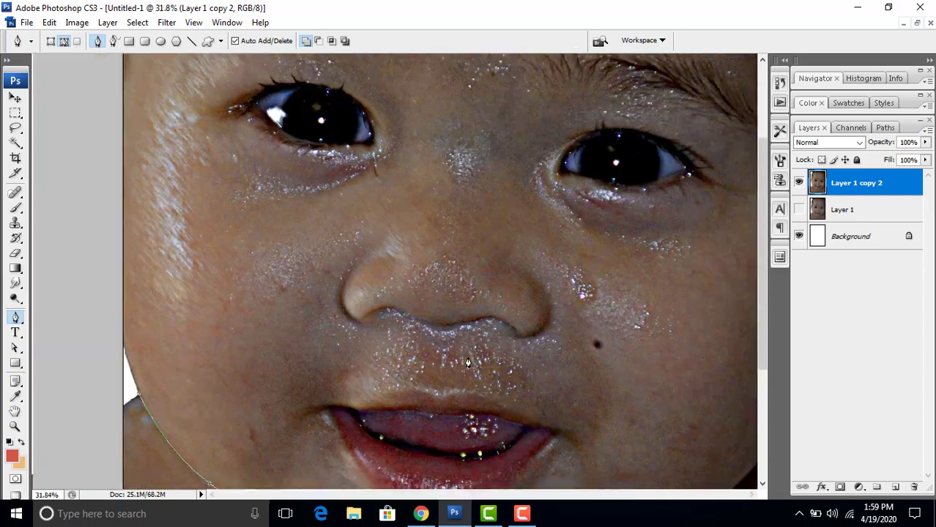
scroll(507, 411, "down", 1)
left_click_drag(508, 410, 520, 318)
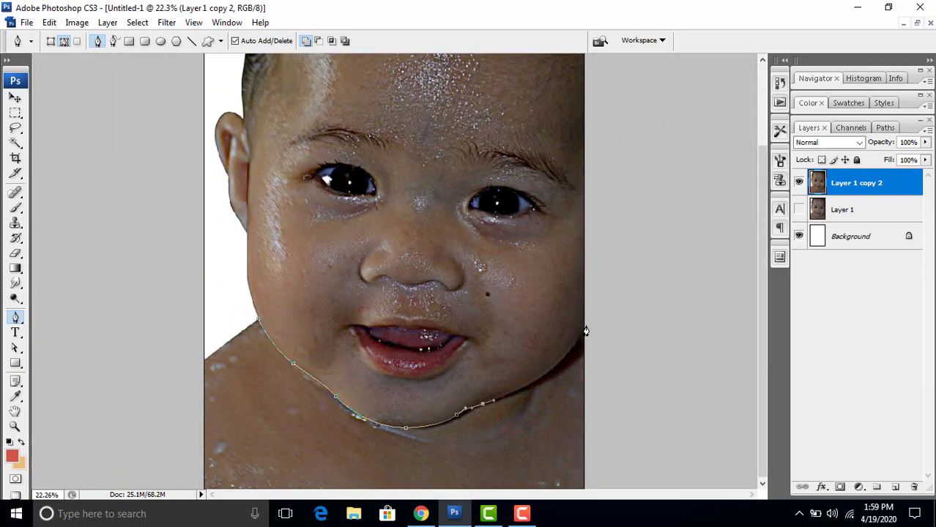
left_click_drag(585, 322, 604, 268)
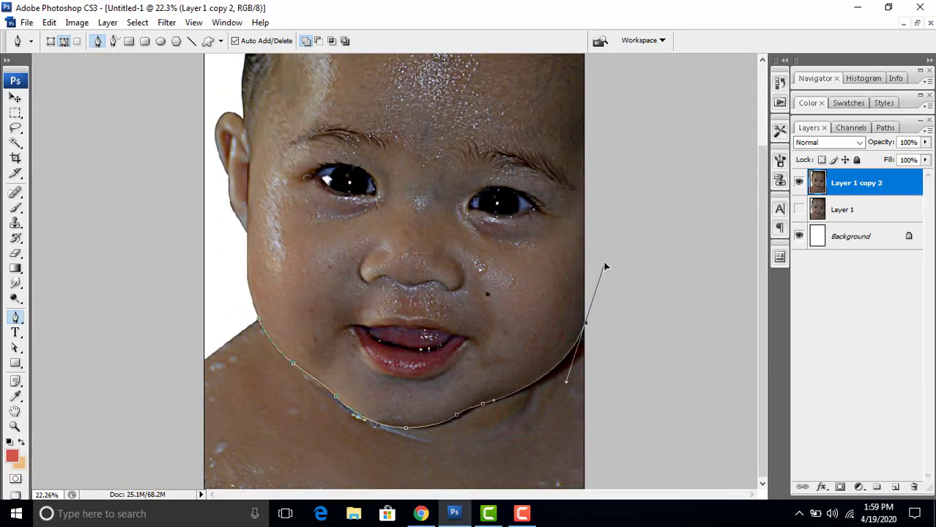
scroll(605, 267, "down", 1)
scroll(514, 233, "down", 1)
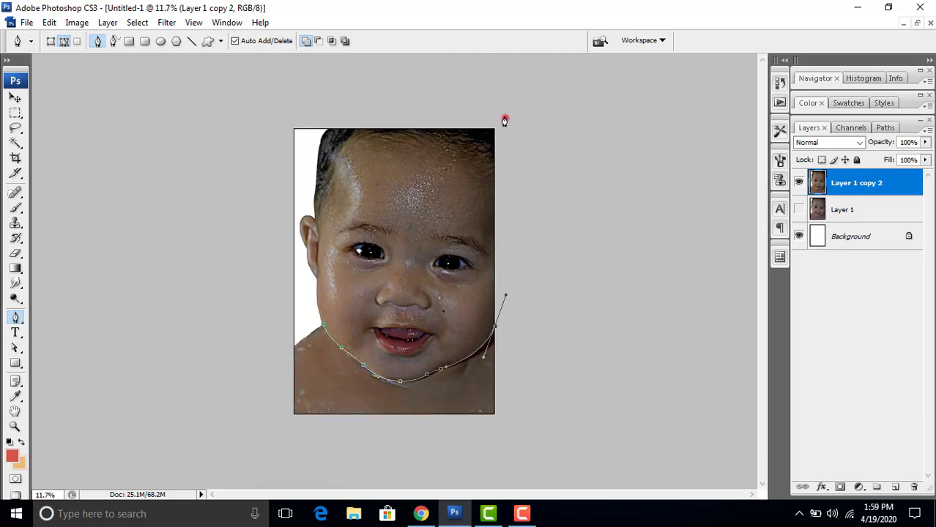
left_click_drag(504, 118, 475, 88)
left_click_drag(213, 128, 210, 227)
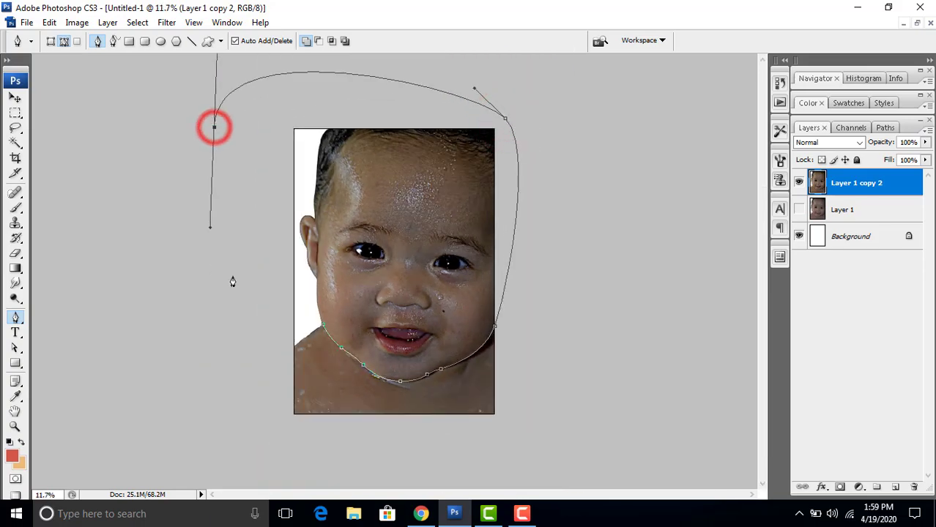
Close the face path, make a 1-pixel feathered selection, and copy it to Layer 2
left_click(320, 324)
right_click(345, 283)
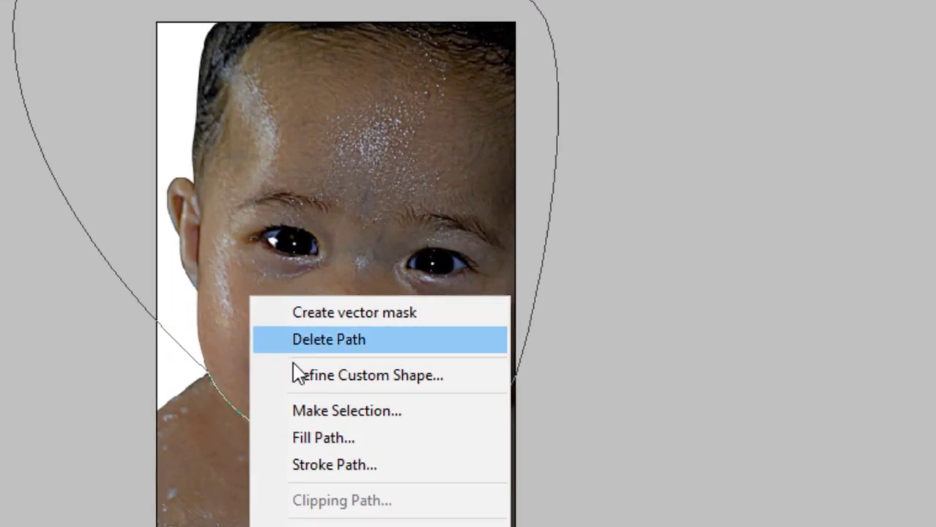
left_click(306, 414)
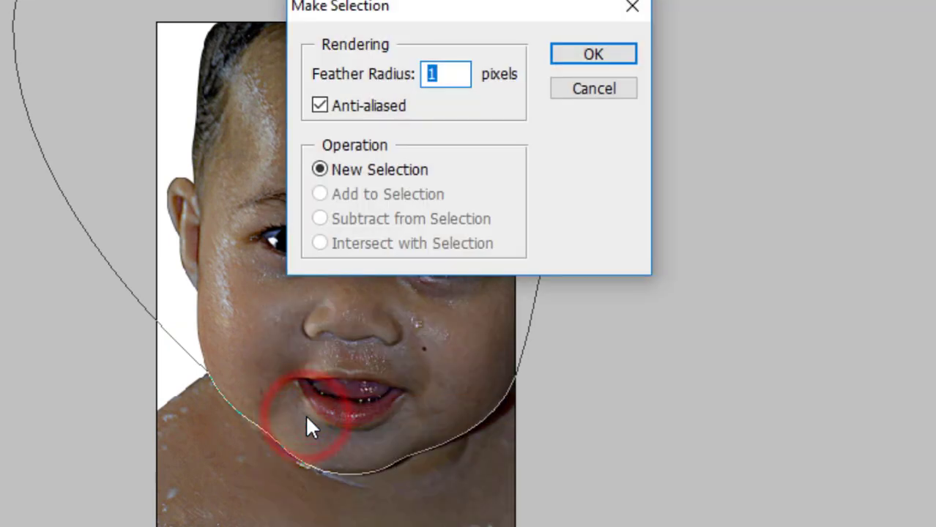
left_click(605, 58)
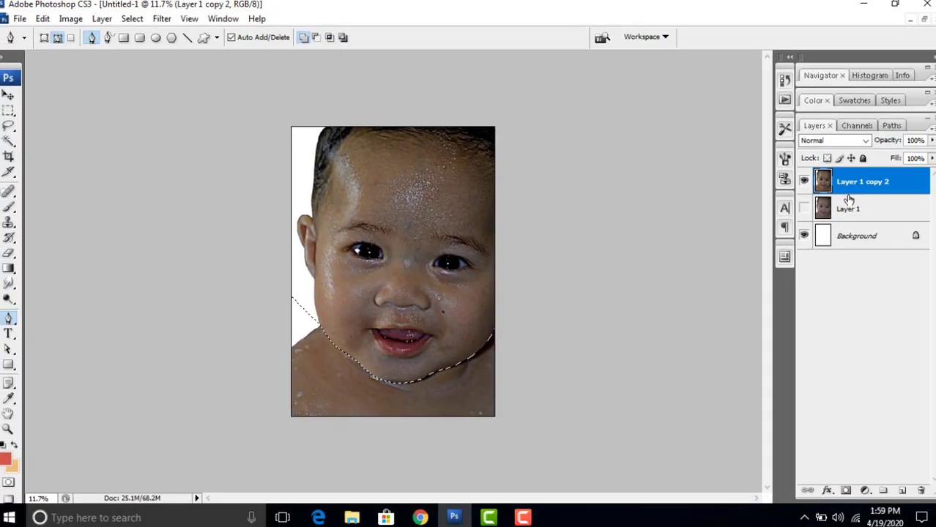
key("ctrl+j")
left_click(798, 210)
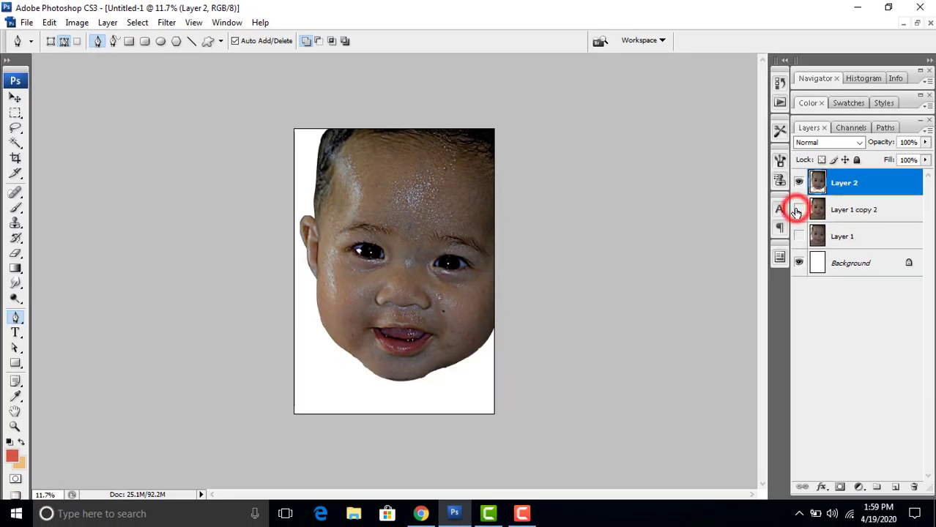
left_click(798, 211)
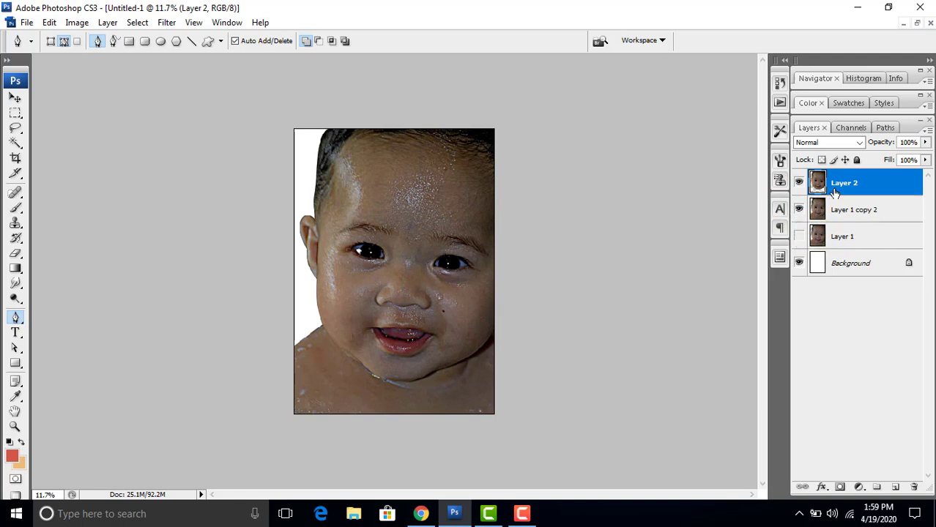
scroll(380, 300, "up", 1)
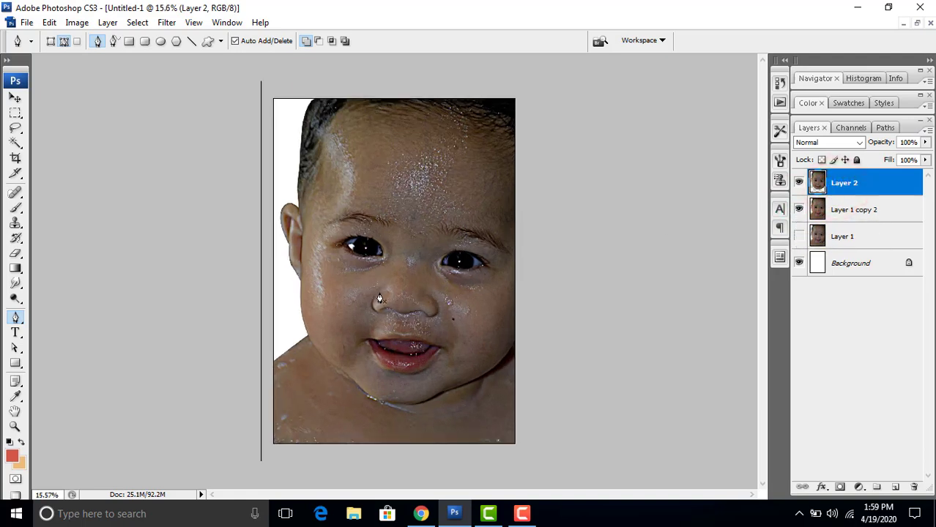
scroll(379, 300, "up", 1)
scroll(379, 300, "up", 2)
Pan and zoom the view to center on the baby's mouth
left_click_drag(356, 369, 329, 234)
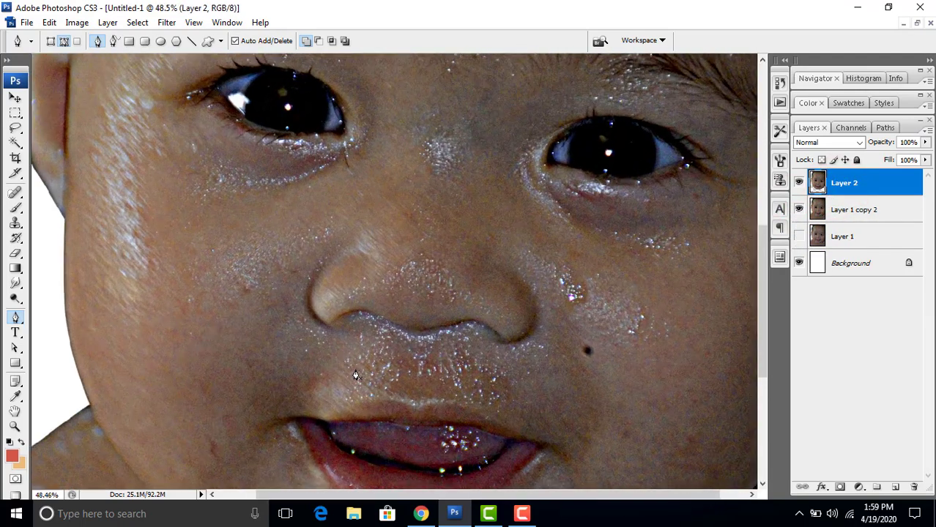
scroll(277, 272, "up", 1)
scroll(277, 272, "up", 2)
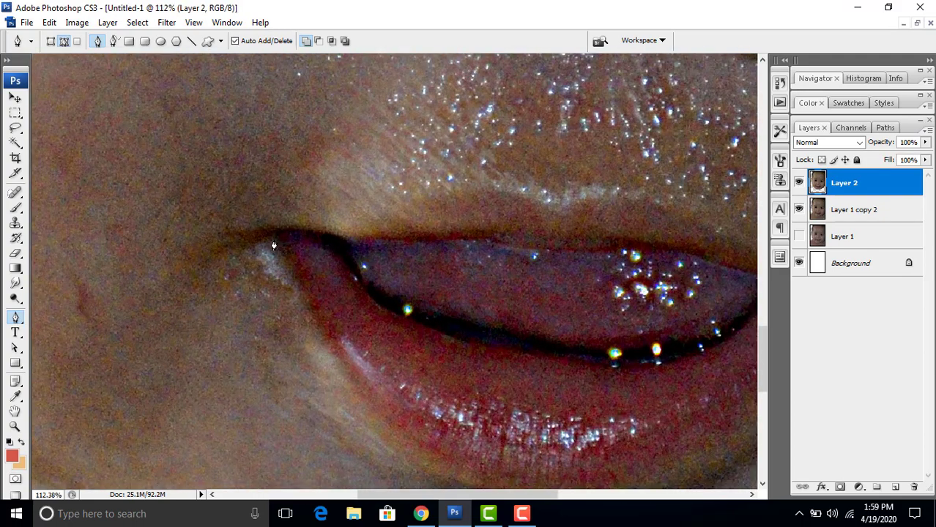
scroll(273, 245, "up", 1)
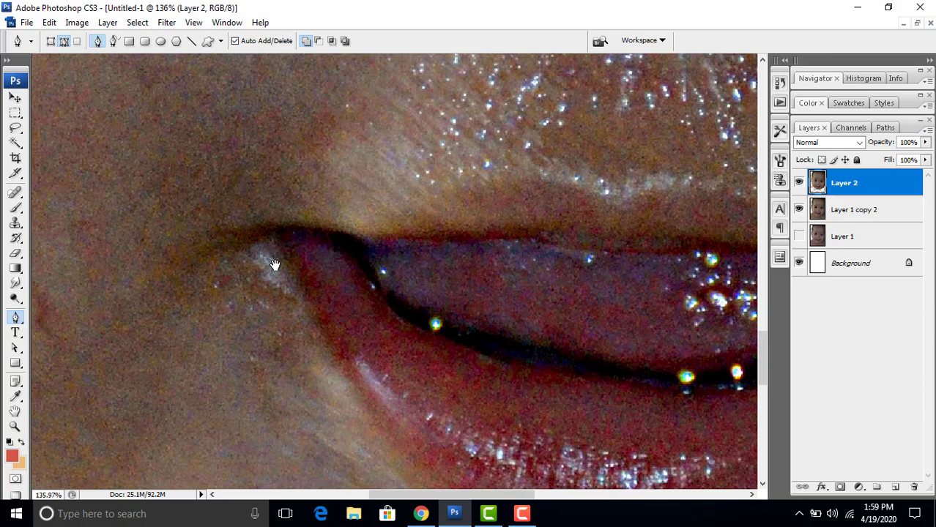
scroll(273, 263, "down", 2)
scroll(271, 261, "down", 1)
scroll(252, 245, "down", 2)
scroll(246, 237, "down", 1)
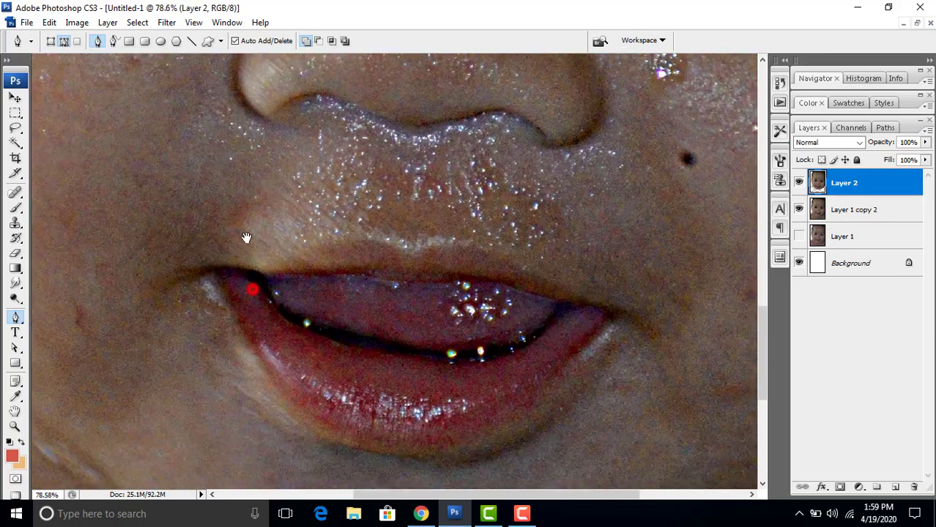
scroll(246, 237, "up", 1)
scroll(219, 257, "up", 2)
scroll(204, 267, "up", 1)
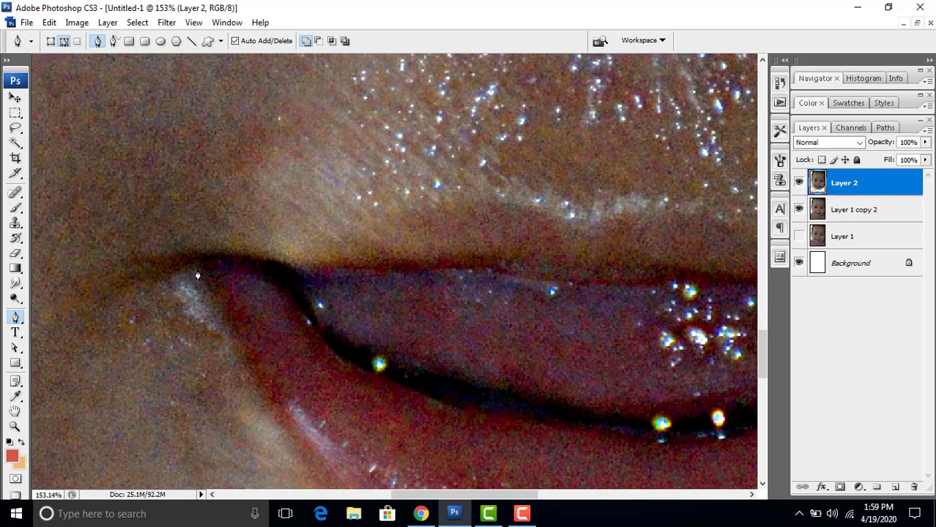
scroll(198, 279, "down", 1)
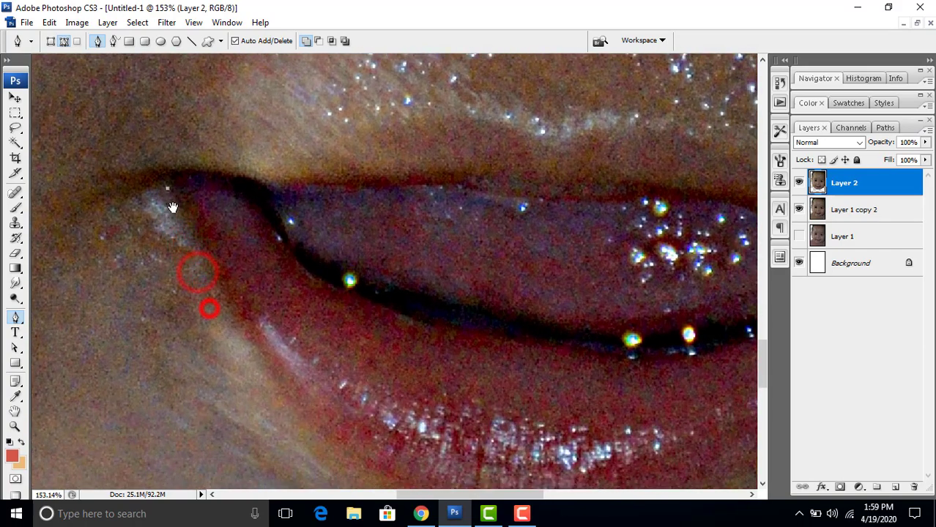
scroll(197, 256, "down", 1)
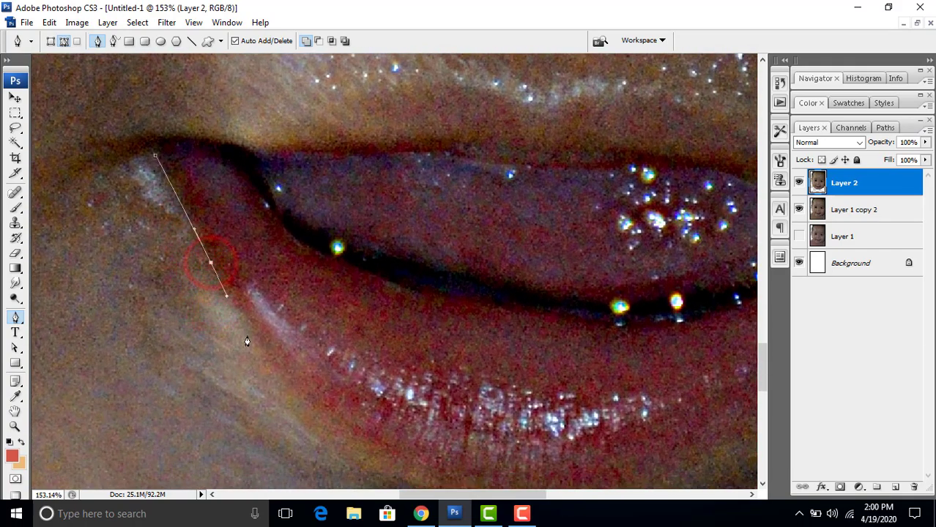
Trace the lower lip, right corner and upper lip, closing the outline at its start
left_click_drag(249, 348, 173, 192)
mouse_move(365, 310)
left_mouse_down()
mouse_move(517, 342)
mouse_move(272, 326)
left_mouse_up()
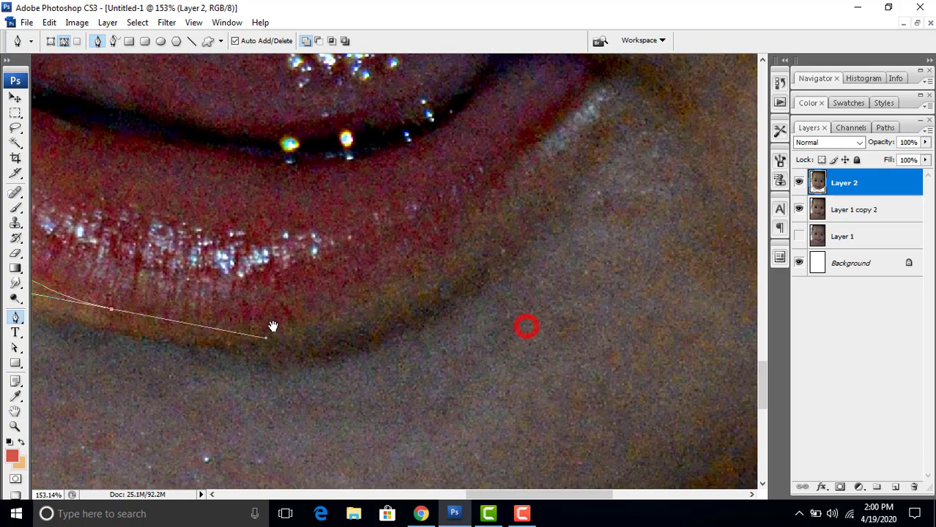
mouse_move(461, 231)
left_mouse_down()
mouse_move(523, 166)
mouse_move(315, 346)
left_mouse_up()
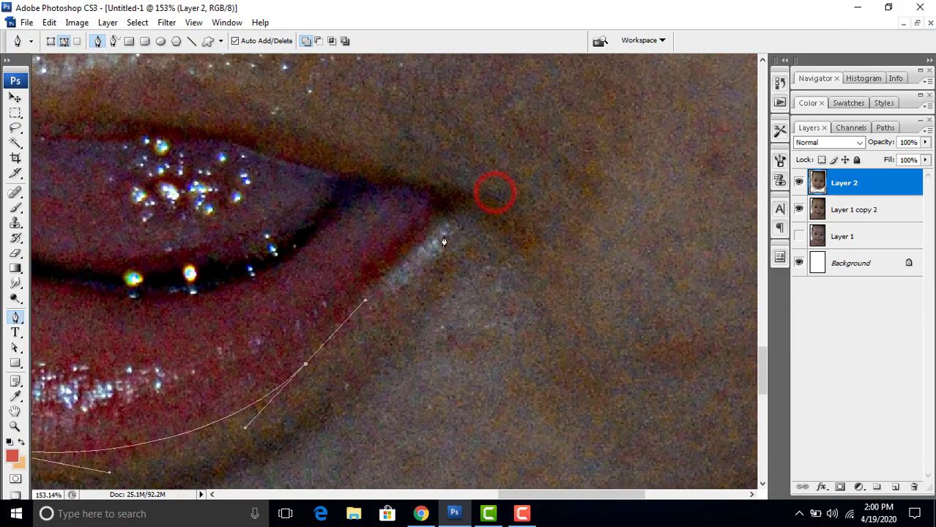
left_click_drag(450, 219, 472, 210)
scroll(473, 209, "up", 1)
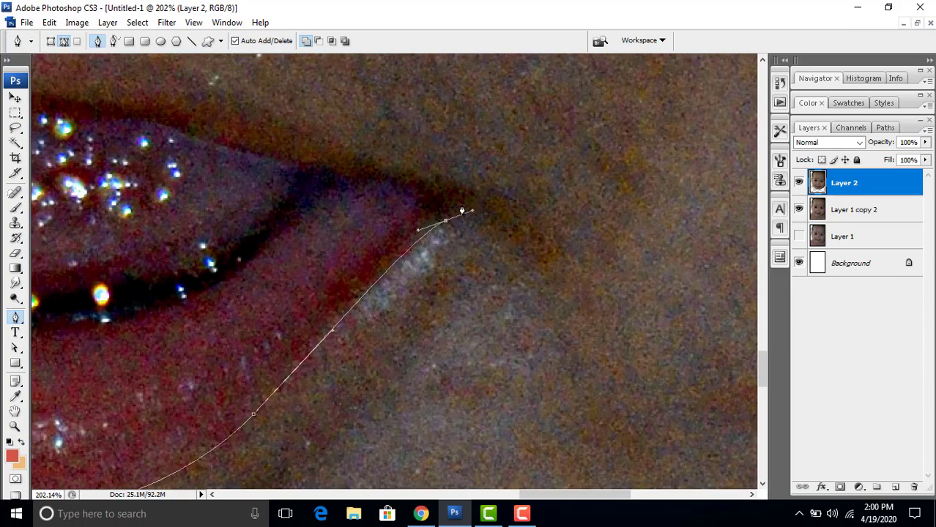
left_click(455, 188)
left_click_drag(364, 192, 551, 293)
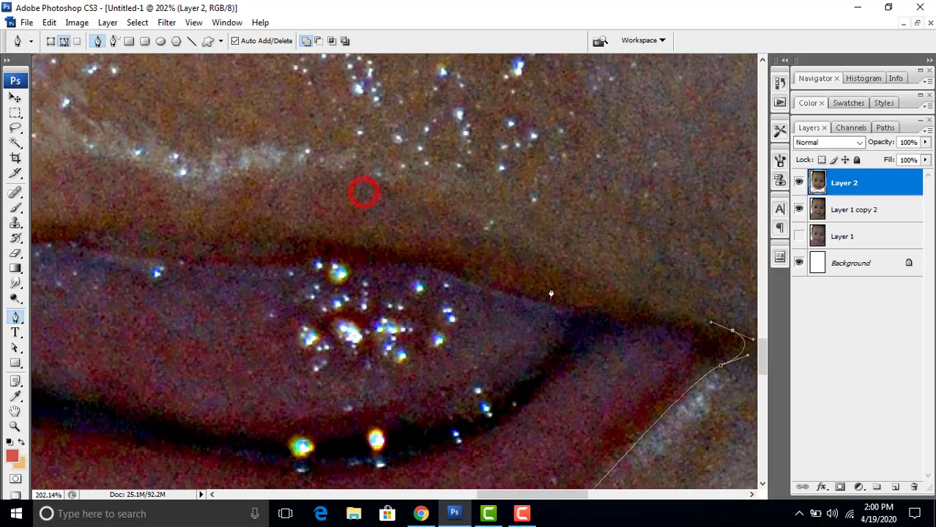
mouse_move(454, 209)
left_mouse_down()
mouse_move(374, 157)
mouse_move(359, 177)
mouse_move(556, 267)
left_mouse_up()
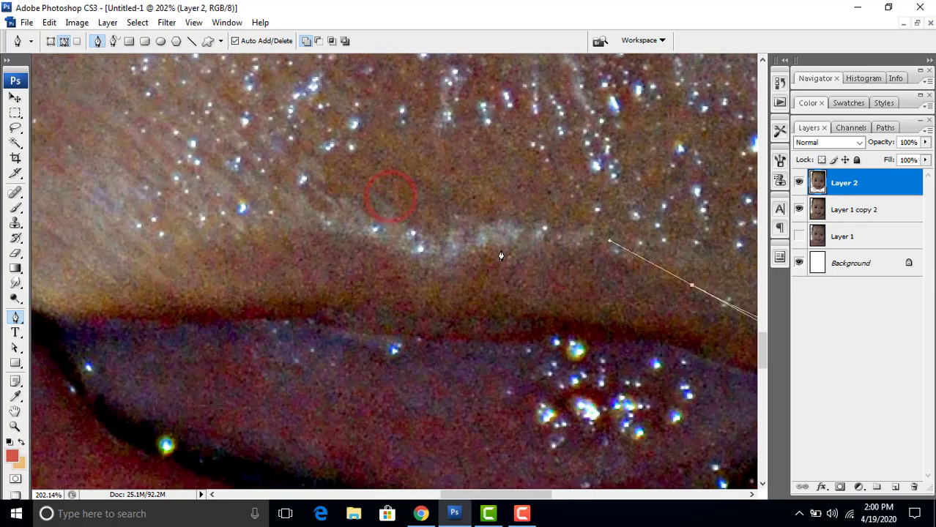
mouse_move(492, 247)
left_mouse_down()
mouse_move(429, 268)
mouse_move(359, 236)
mouse_move(512, 247)
left_mouse_up()
mouse_move(355, 250)
left_mouse_down()
mouse_move(378, 249)
mouse_move(312, 284)
left_mouse_up()
mouse_move(249, 311)
left_mouse_down()
mouse_move(200, 316)
mouse_move(136, 300)
left_mouse_up()
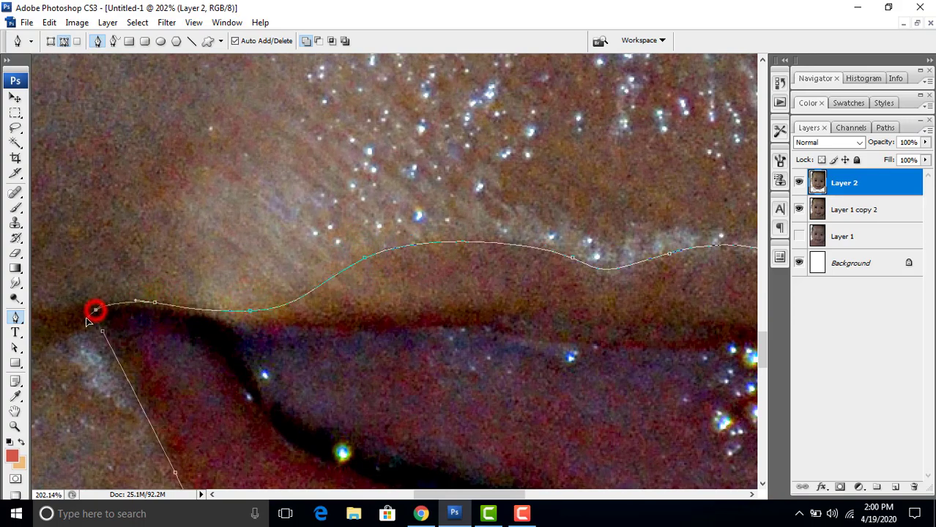
left_click_drag(86, 317, 104, 329)
Zoom in and reshape the curve at the lips' left corner
scroll(93, 340, "up", 1)
scroll(94, 335, "up", 1)
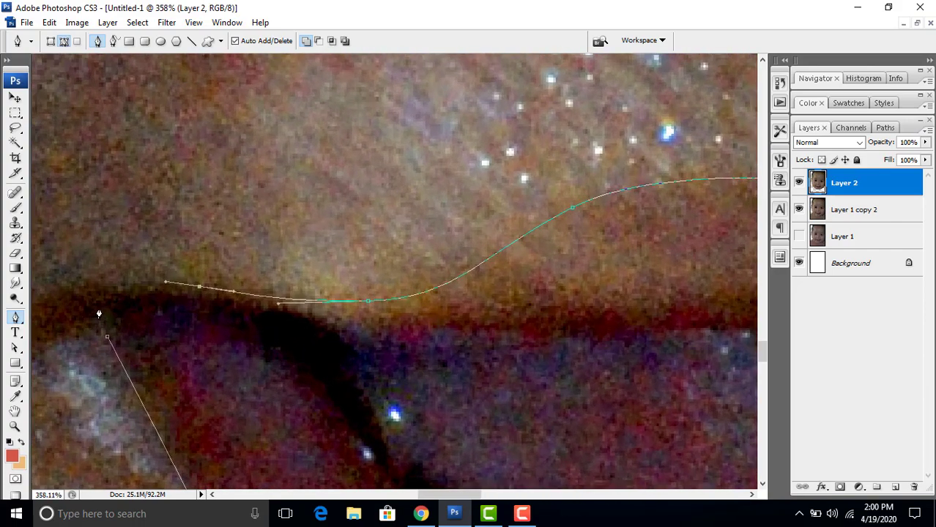
scroll(98, 318, "up", 1)
left_click_drag(95, 297, 86, 320)
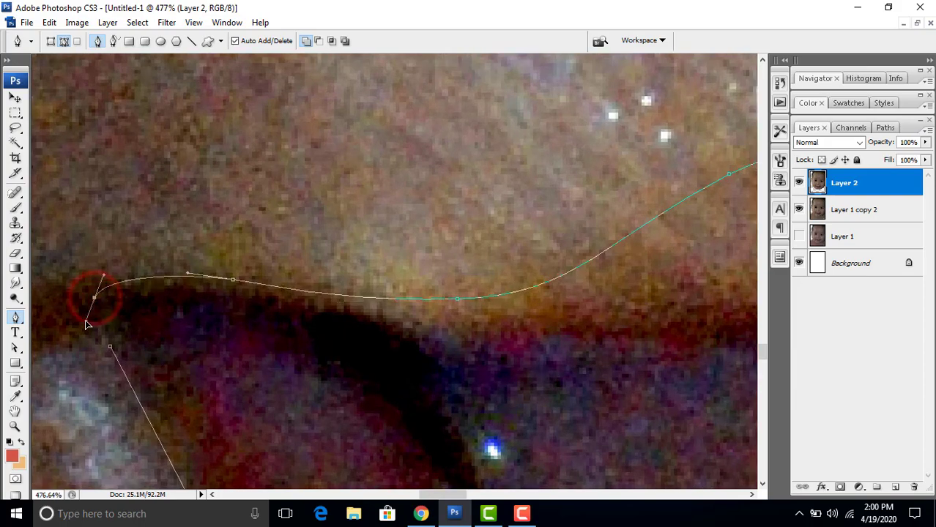
left_click(110, 350)
scroll(108, 315, "down", 2)
scroll(146, 308, "down", 3)
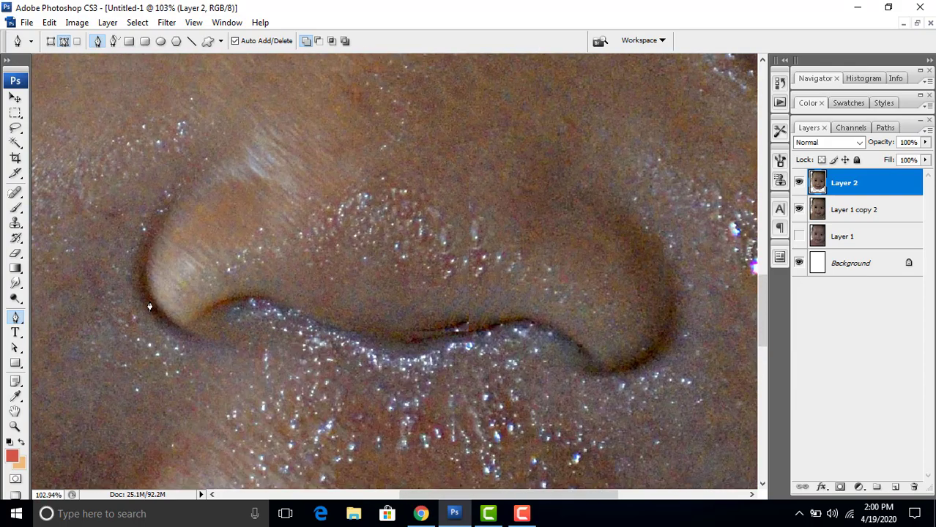
scroll(161, 308, "down", 3)
scroll(305, 302, "down", 1)
Convert the lip path to a selection and copy the lips onto Layer 3
right_click(448, 322)
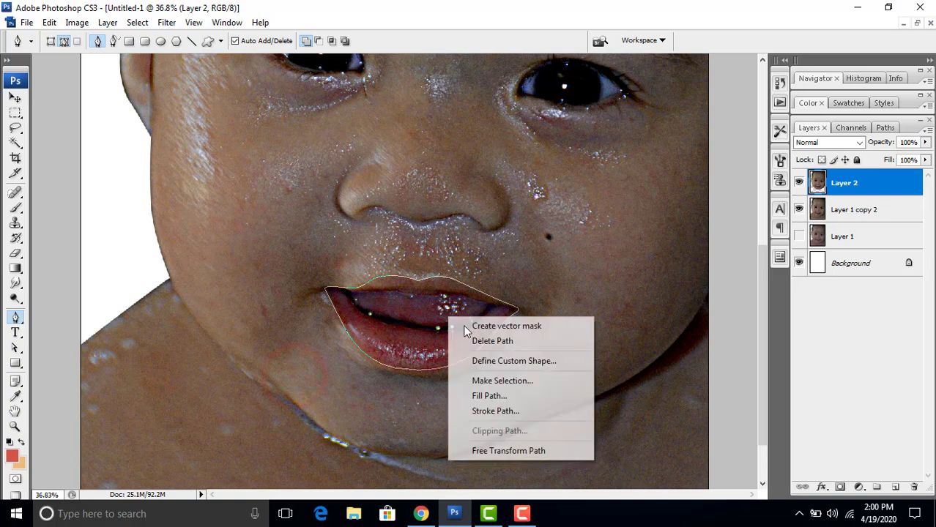
left_click(498, 379)
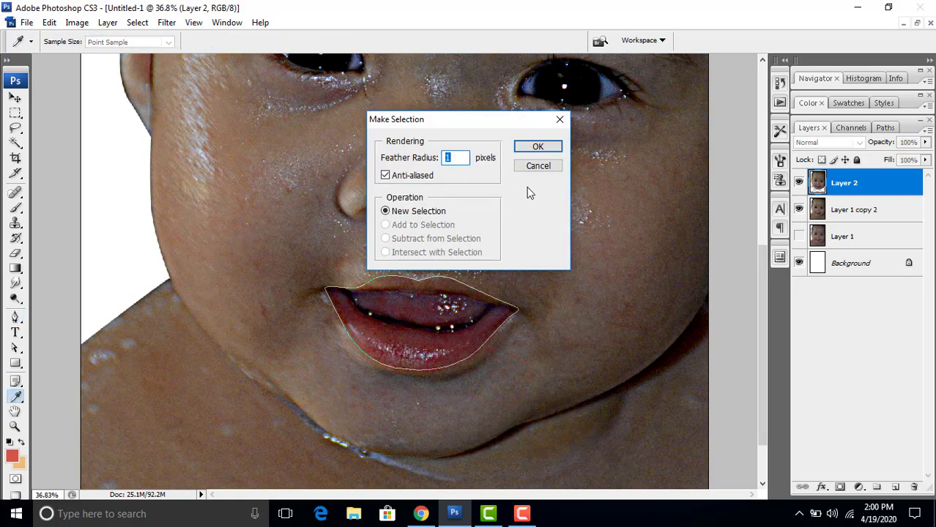
left_click(536, 148)
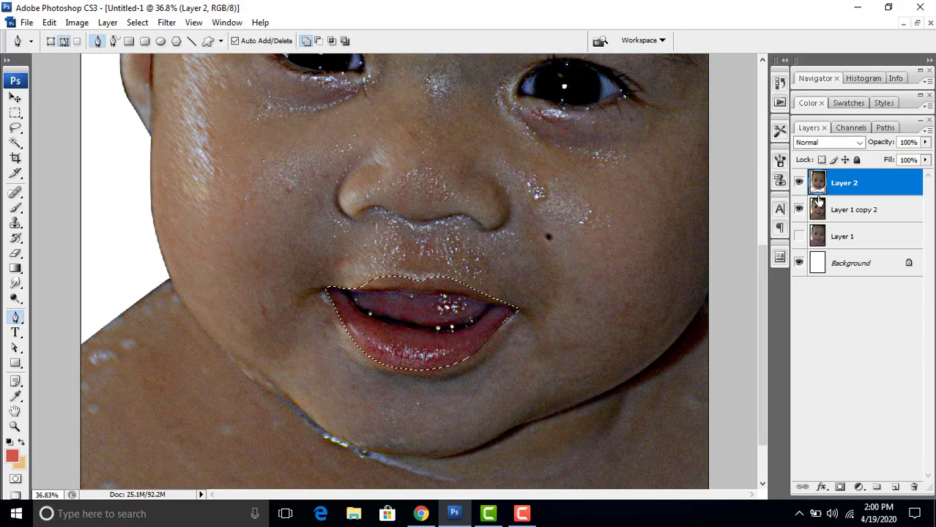
key("ctrl+j")
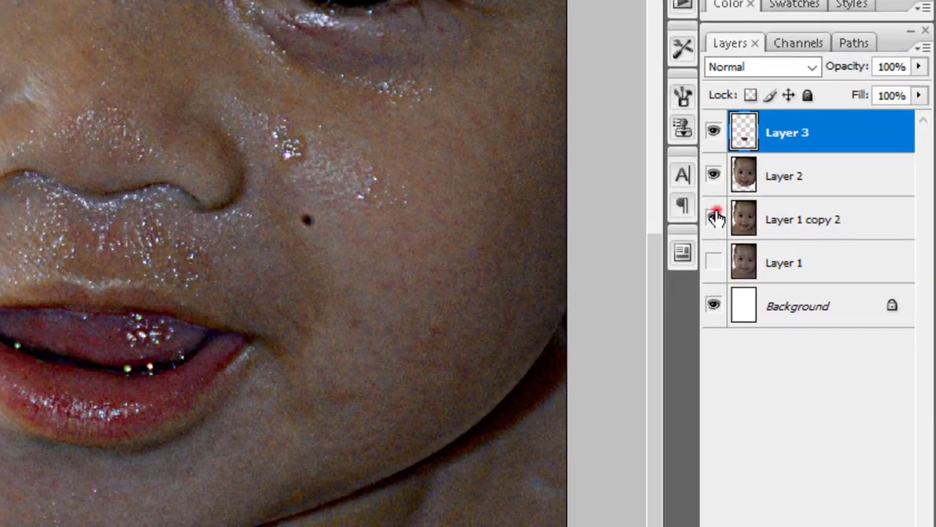
Hide Layer 1 copy 2 and Layer 2, rename Layer 3 to BIBIR, then show Layer 2
left_click(798, 235)
left_click(711, 174)
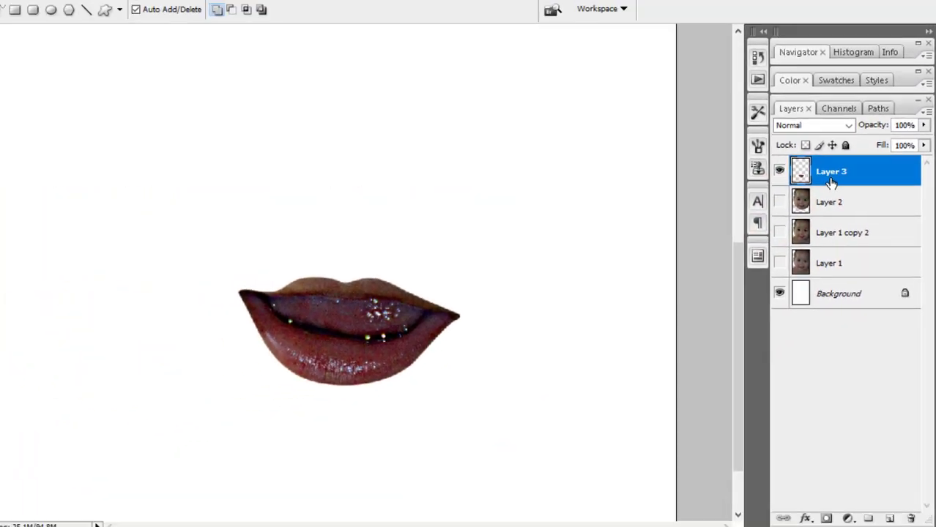
double_click(846, 182)
type("BIBIR")
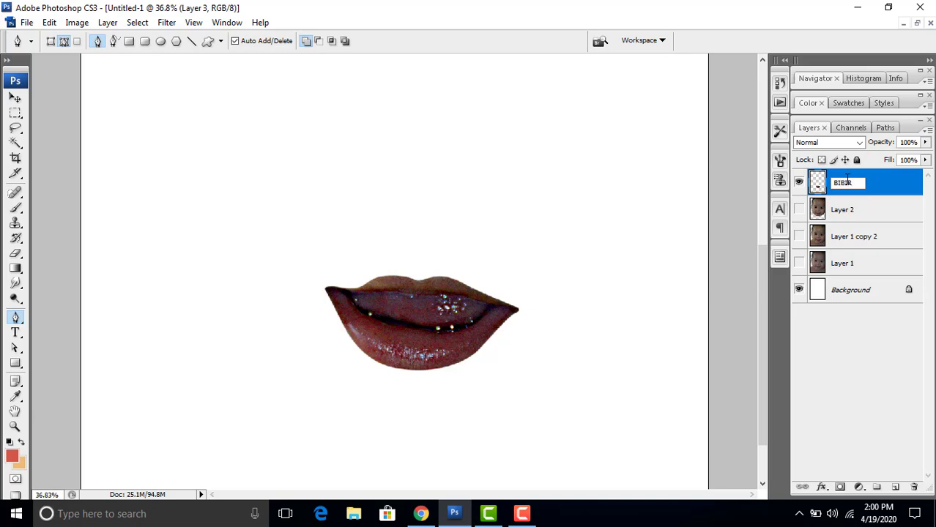
left_click(797, 210)
scroll(440, 264, "up", 3)
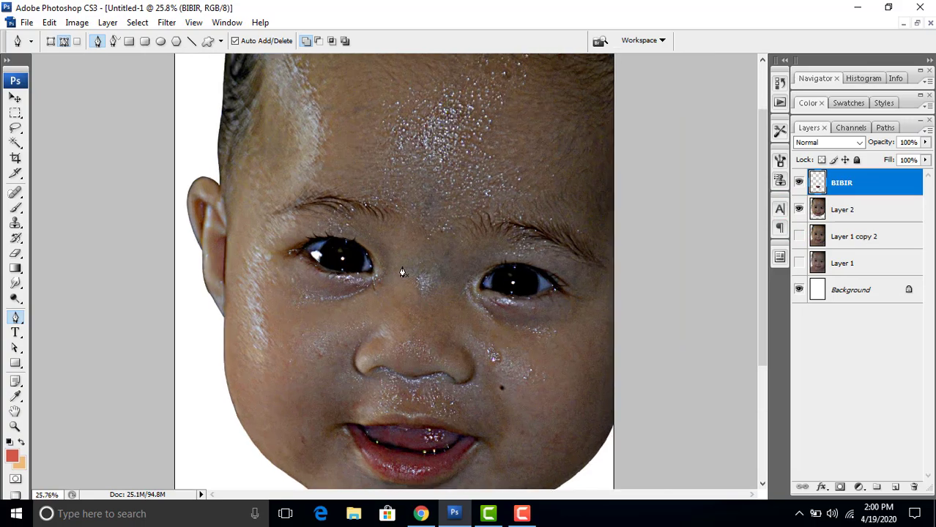
Select Layer 2 and zoom in on the outer corner of the left eye
scroll(402, 272, "up", 2)
scroll(447, 260, "up", 1)
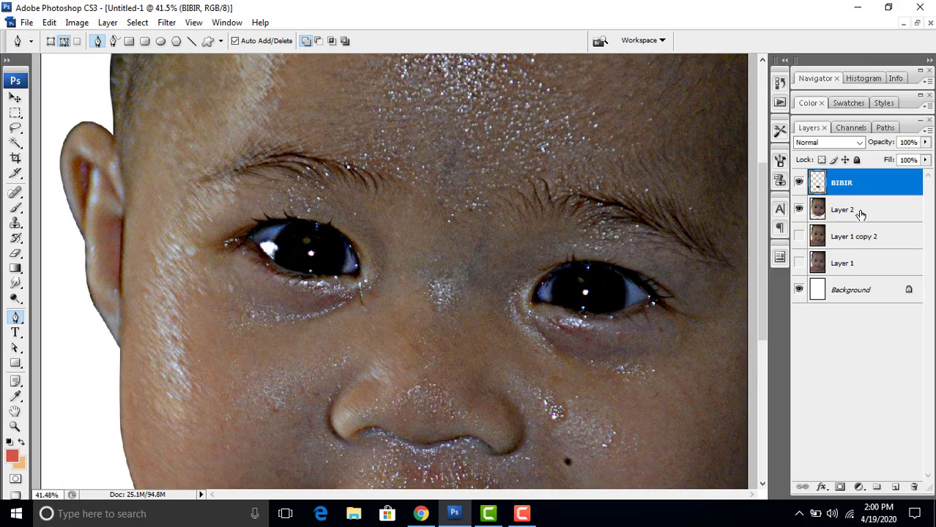
left_click(861, 213)
scroll(326, 274, "up", 2)
scroll(326, 273, "up", 2)
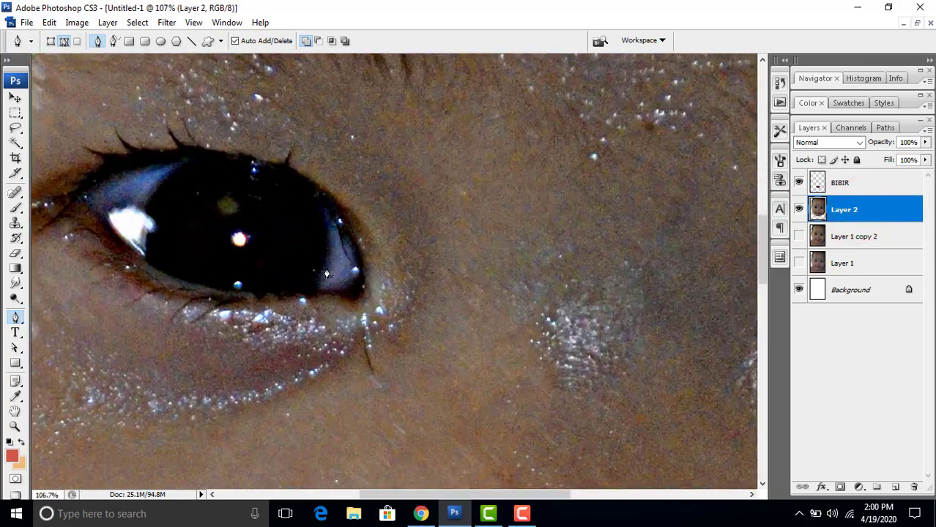
scroll(327, 274, "up", 1)
scroll(326, 271, "up", 1)
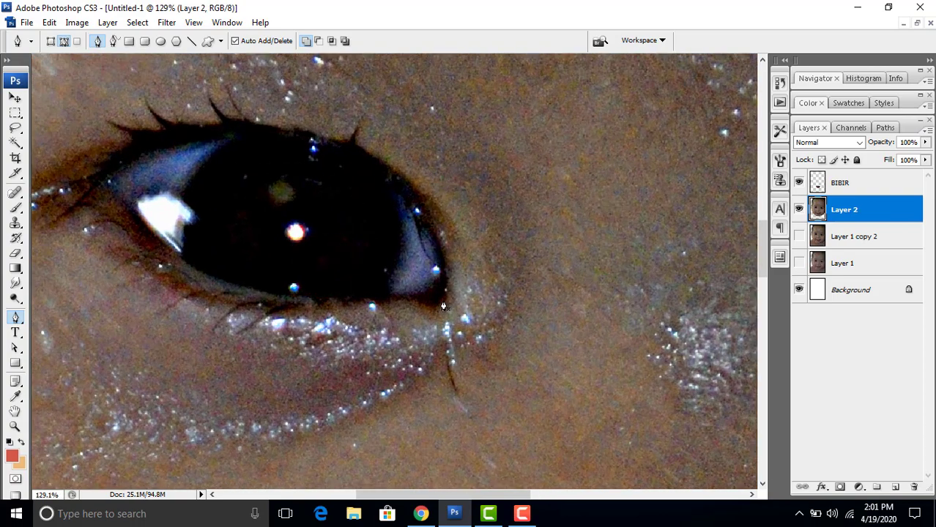
left_click_drag(439, 307, 464, 344)
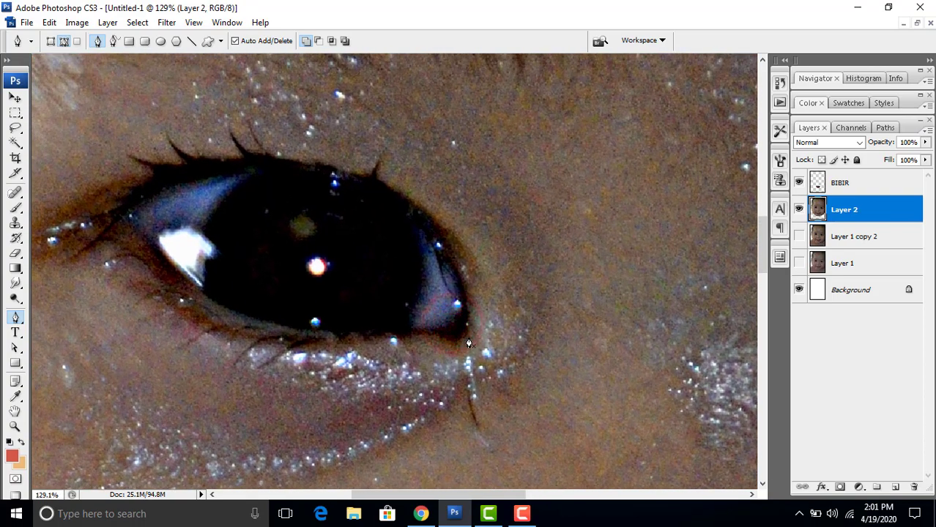
scroll(469, 344, "up", 1)
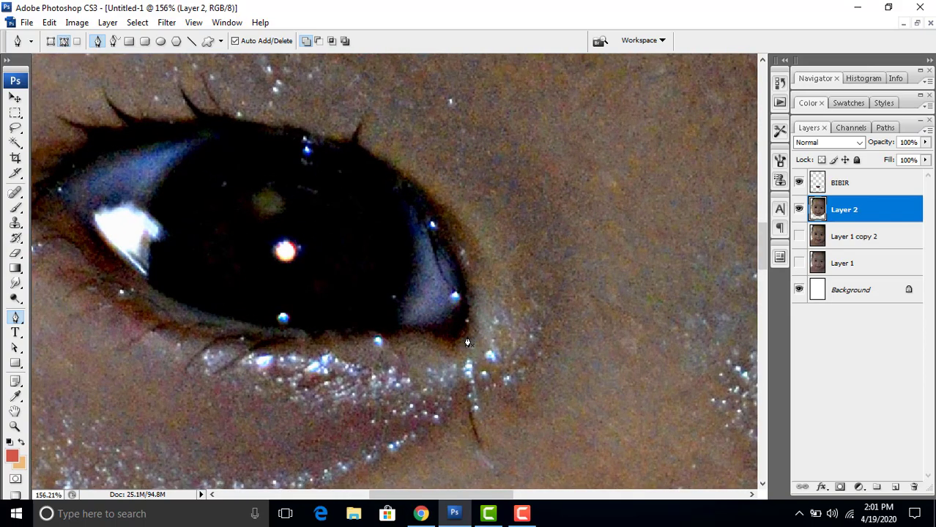
scroll(467, 342, "up", 2)
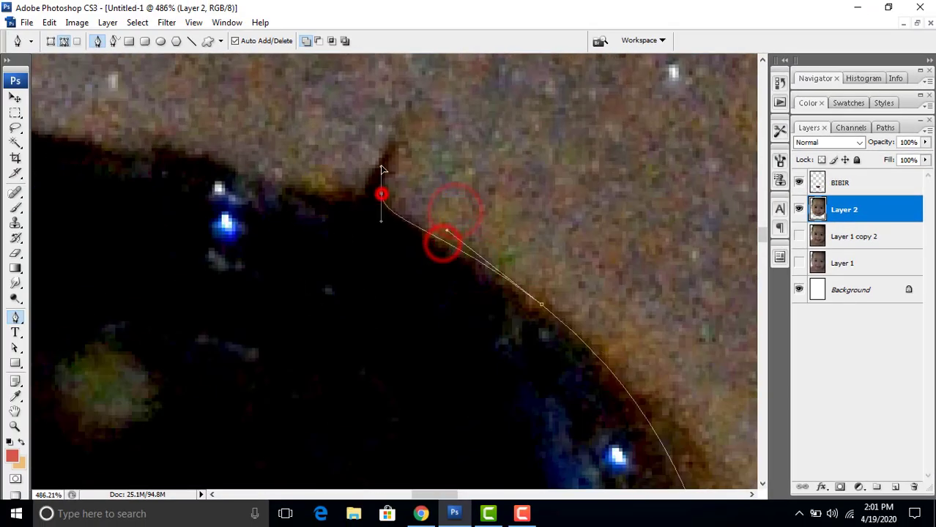
Add Pen anchors along the upper eyelid, looping around each eyelash tip and base
left_click(382, 142)
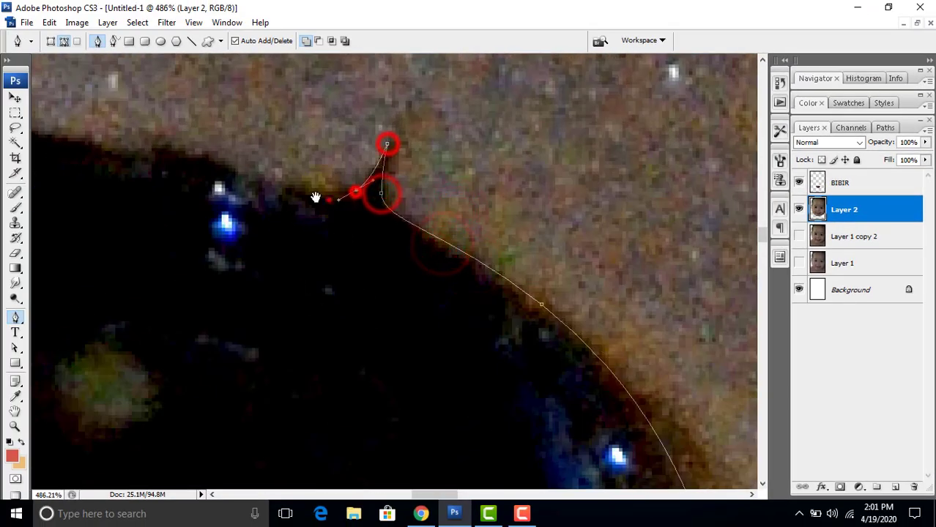
left_click_drag(313, 195, 558, 263)
left_click(477, 235)
left_click(399, 199)
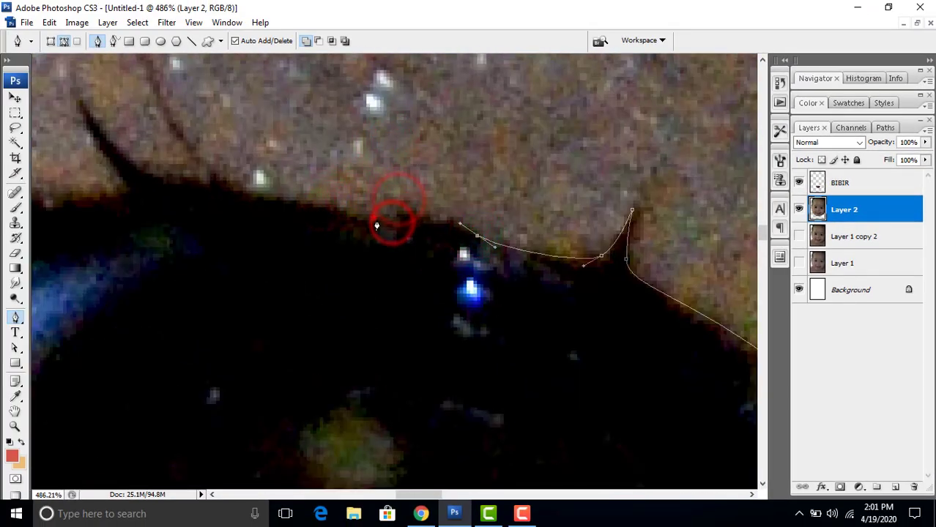
left_click(376, 226)
left_click_drag(134, 142, 262, 215)
left_click(355, 262)
left_click(274, 144)
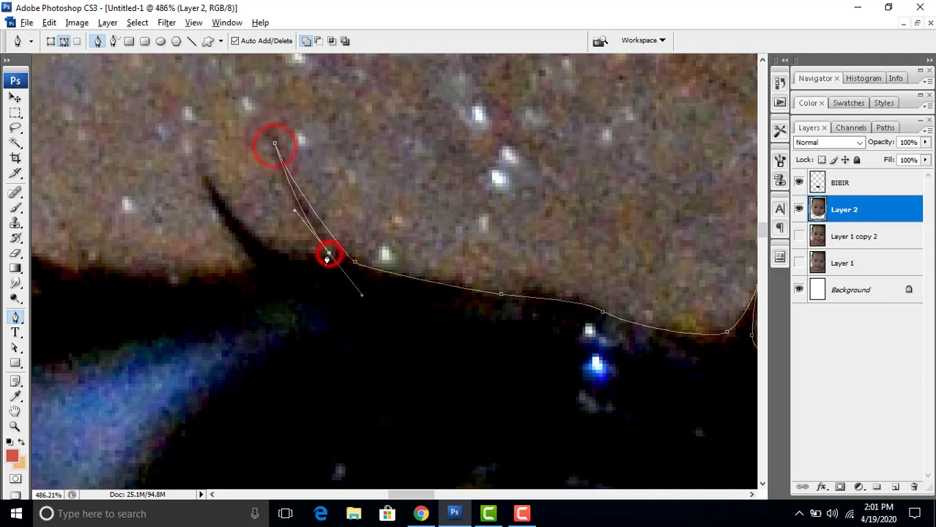
left_click(328, 253, "alt")
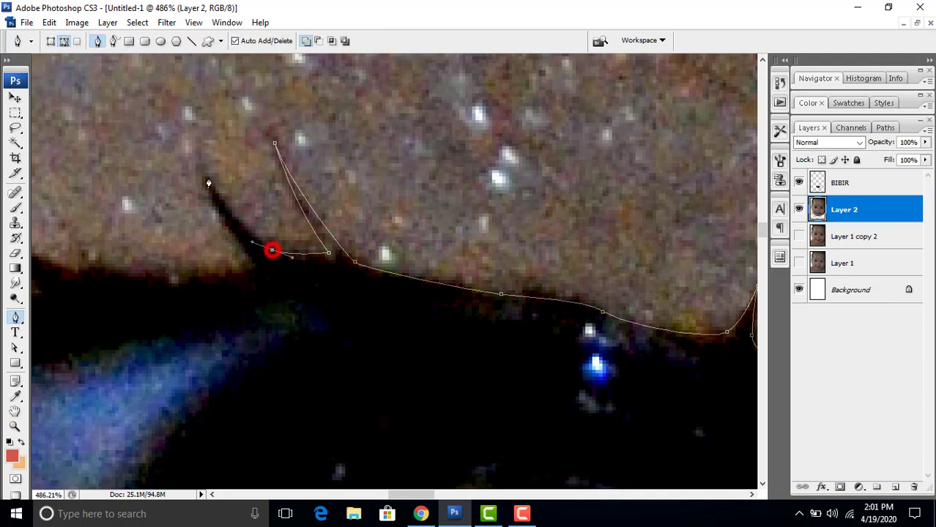
left_click(206, 177)
left_click_drag(211, 221, 322, 278)
left_click(382, 310)
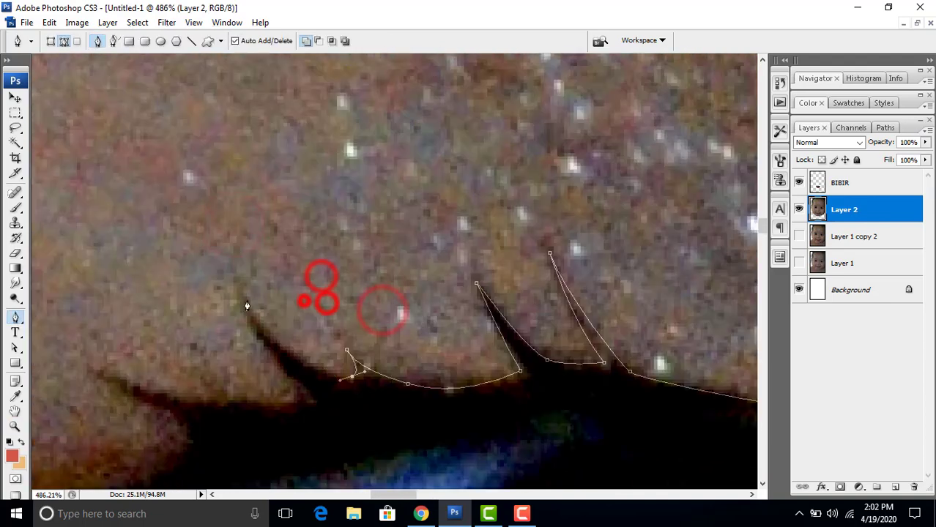
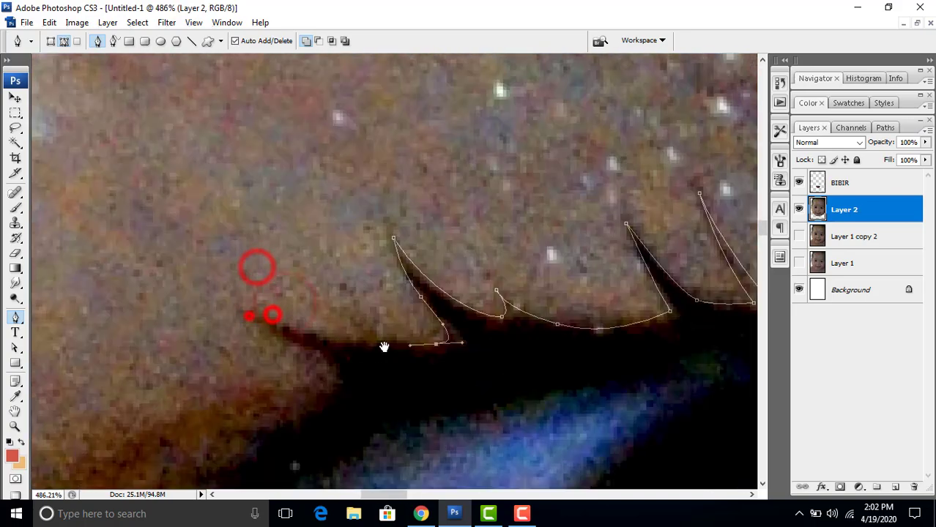
Trace the first lower lashes with curved Pen anchors along the lid edge
mouse_move(284, 277)
left_mouse_down()
mouse_move(226, 319)
mouse_move(336, 249)
left_mouse_up()
left_click(193, 308)
left_click_drag(256, 308, 315, 285)
left_click(313, 278)
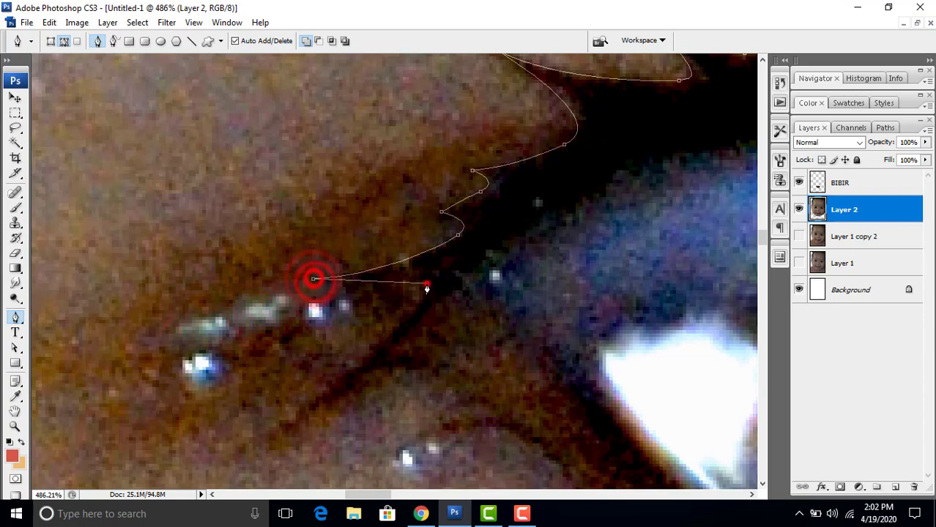
left_click_drag(271, 376, 232, 398)
left_click_drag(480, 355, 376, 233)
left_click_drag(297, 272, 258, 285)
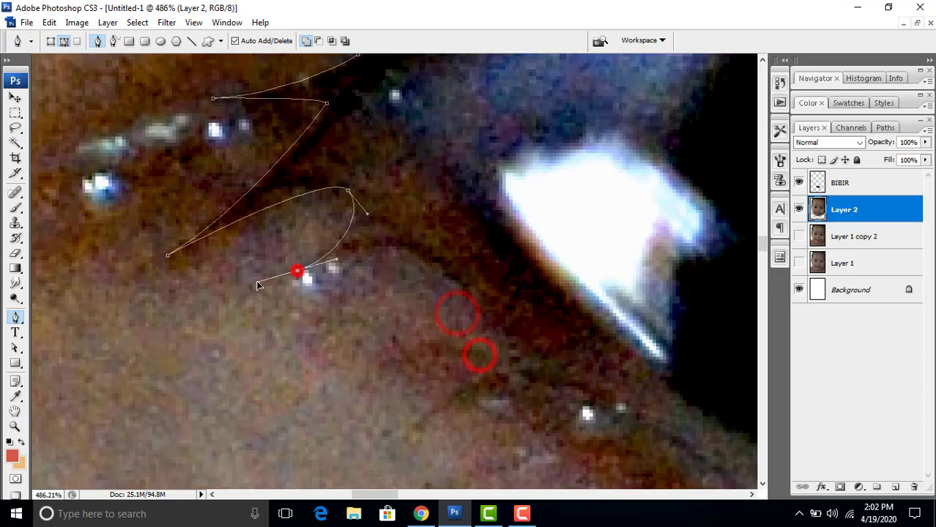
mouse_move(460, 313)
left_mouse_down()
mouse_move(388, 219)
mouse_move(419, 255)
left_mouse_up()
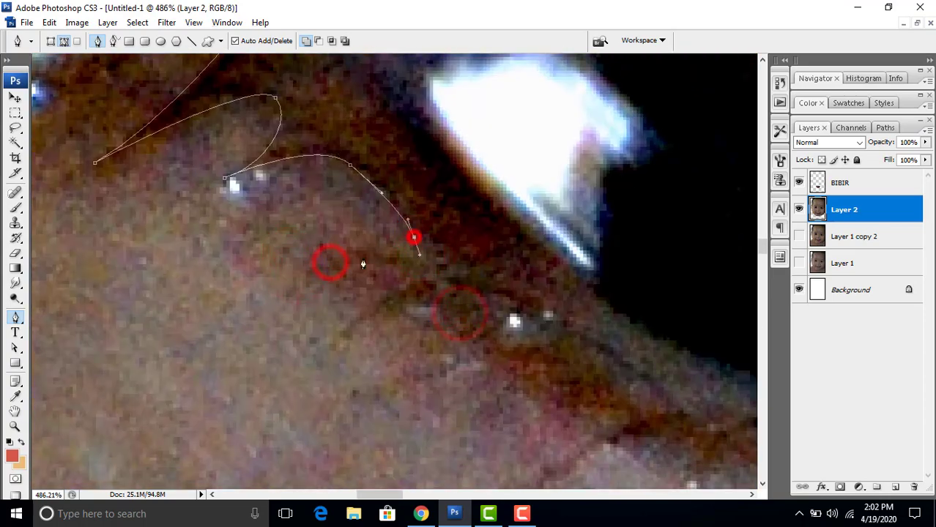
left_click_drag(473, 306, 438, 324)
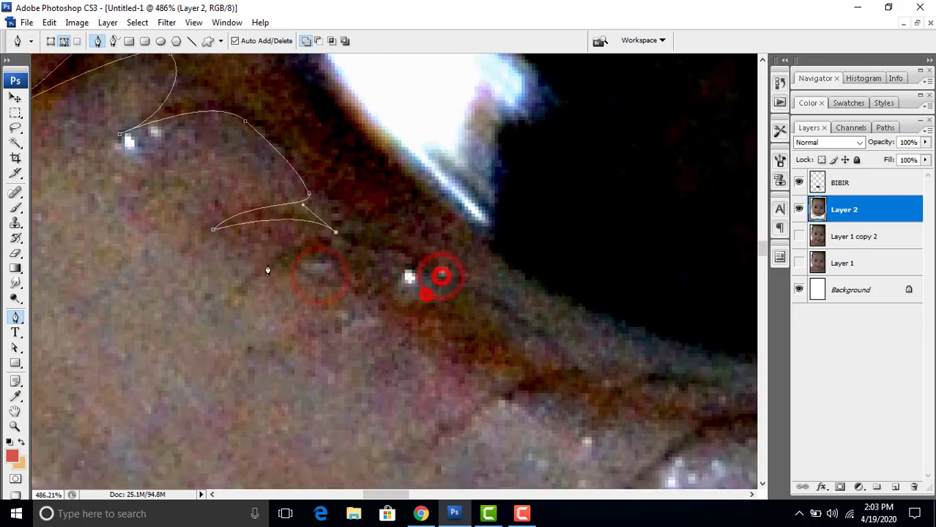
left_click(236, 287)
left_click(421, 262)
scroll(414, 295, "down", 2)
scroll(414, 295, "up", 2)
Continue the lash outline along the lower lid toward the eye's corner
left_click_drag(306, 302, 279, 326)
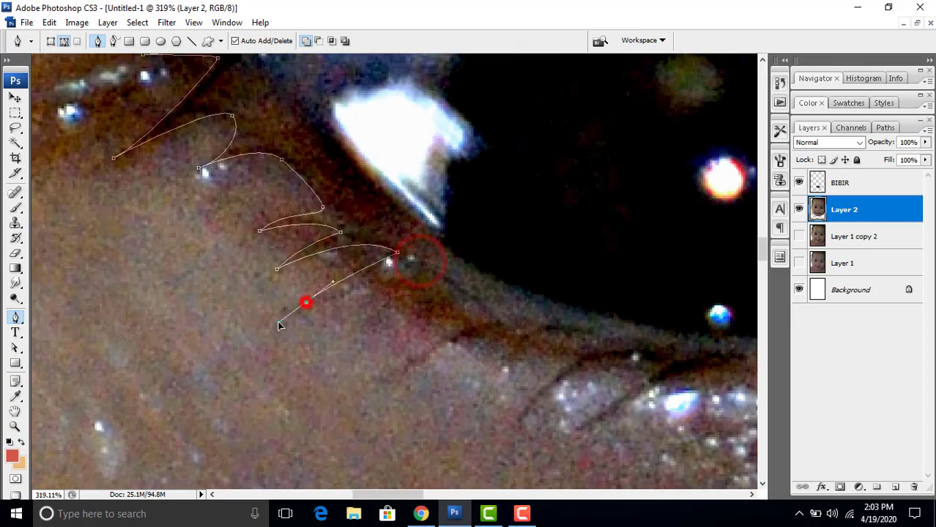
left_click_drag(446, 286, 483, 309)
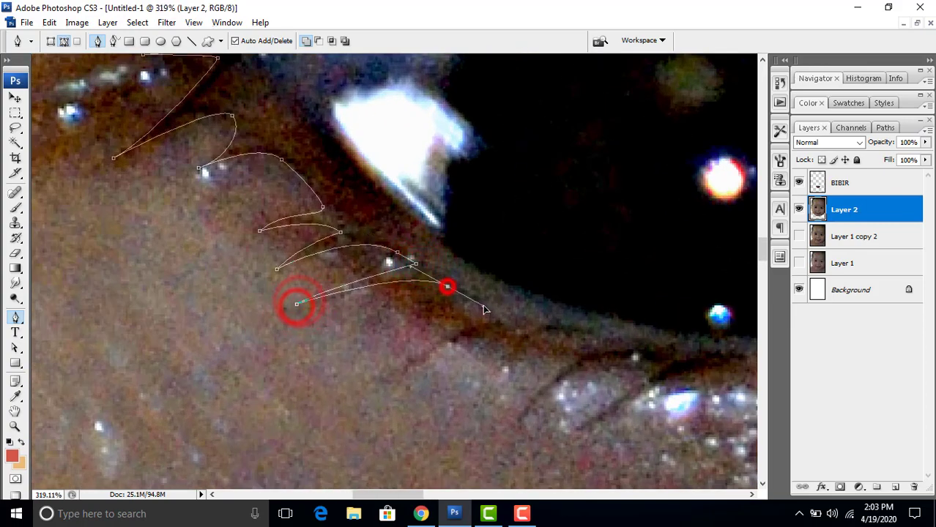
left_click_drag(527, 416, 407, 370)
left_click_drag(403, 288, 517, 333)
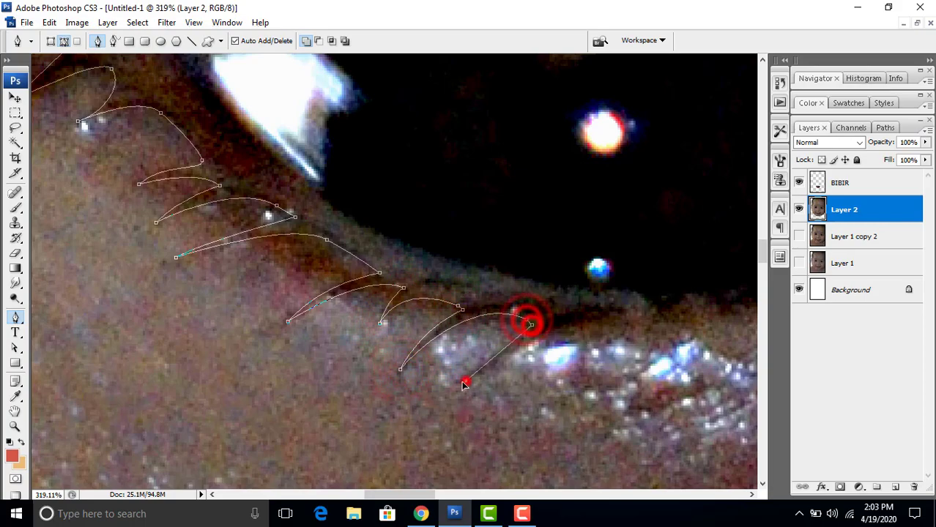
left_click_drag(522, 315, 307, 276)
left_click(248, 342)
left_click_drag(426, 278, 478, 295)
scroll(477, 296, "down", 2)
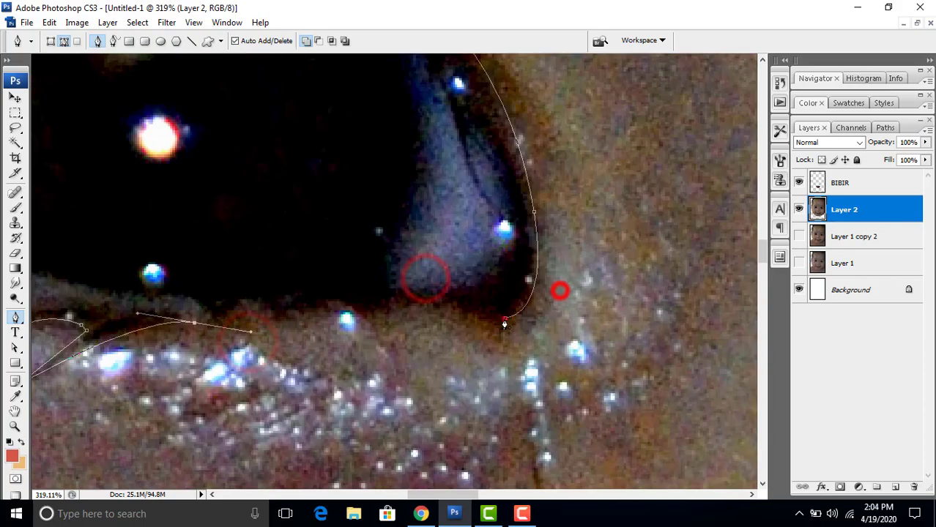
scroll(512, 293, "down", 2)
scroll(512, 293, "down", 2)
scroll(318, 235, "up", 1)
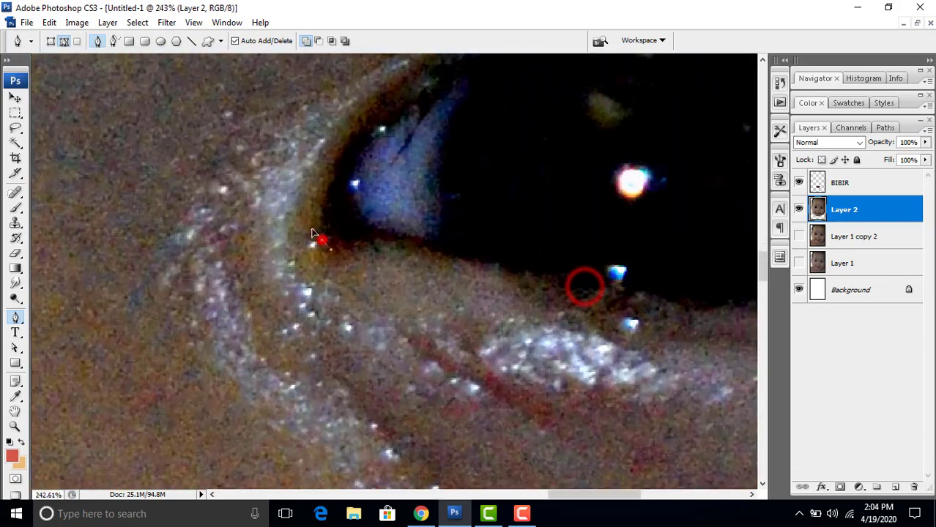
scroll(313, 209, "up", 1)
Round the eye's corner and trace the short lashes along the upper lid
scroll(308, 208, "up", 1)
scroll(309, 210, "up", 1)
left_click(301, 213)
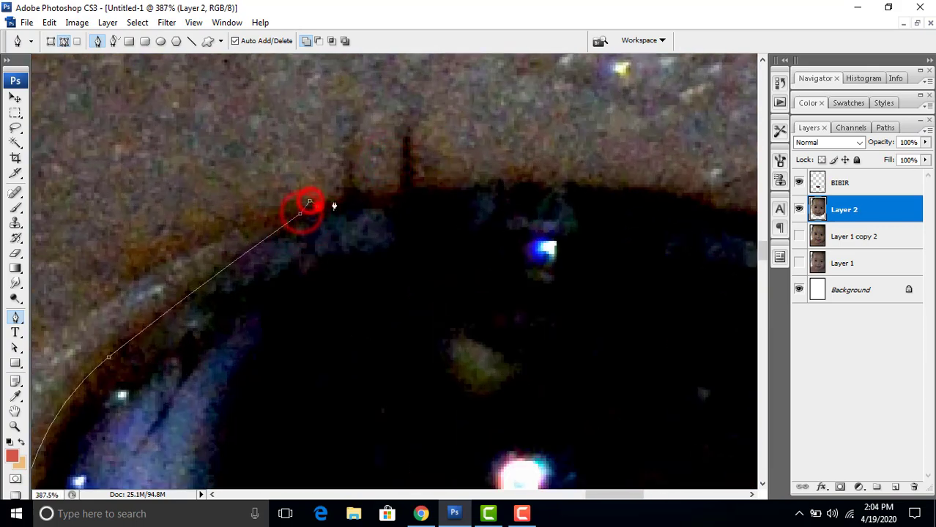
mouse_move(345, 140)
left_mouse_down()
mouse_move(337, 234)
mouse_move(419, 258)
left_mouse_up()
scroll(347, 194, "up", 2)
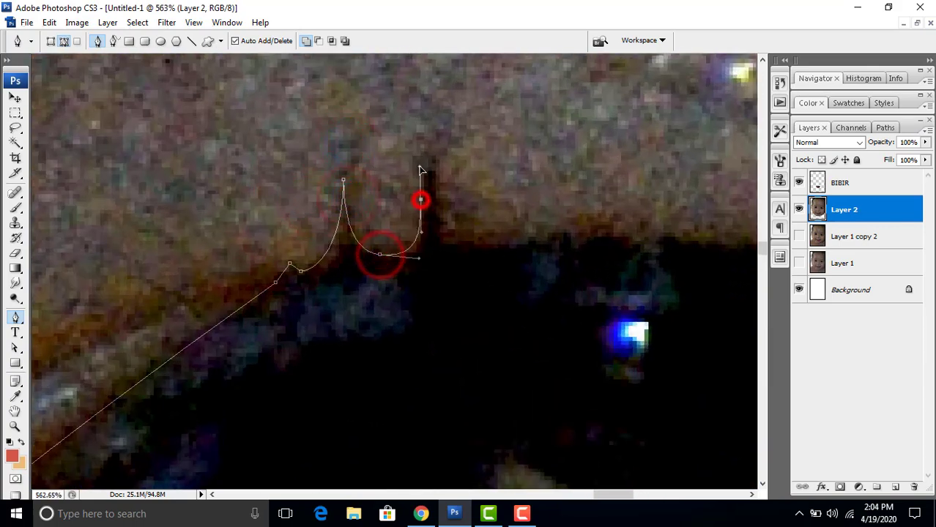
left_click_drag(423, 175, 428, 225)
scroll(372, 208, "up", 2)
left_click_drag(362, 174, 383, 203)
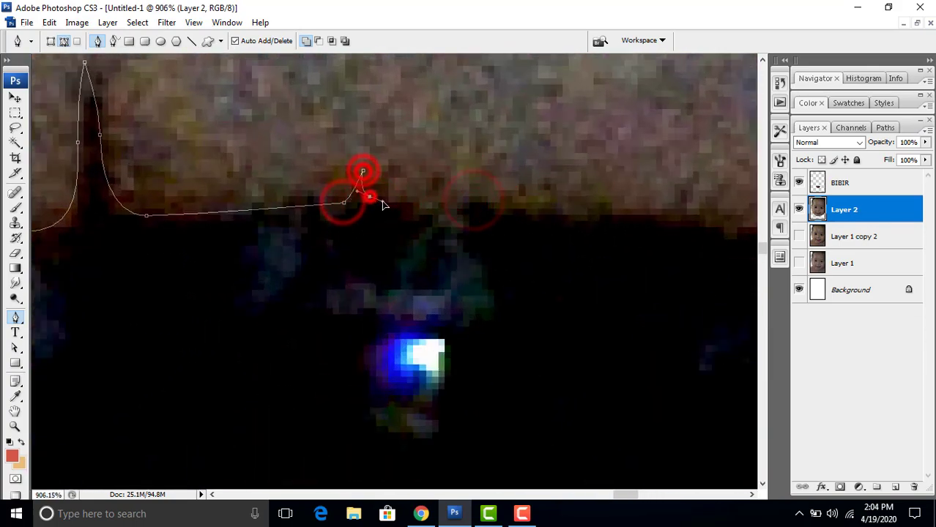
scroll(379, 208, "down", 2)
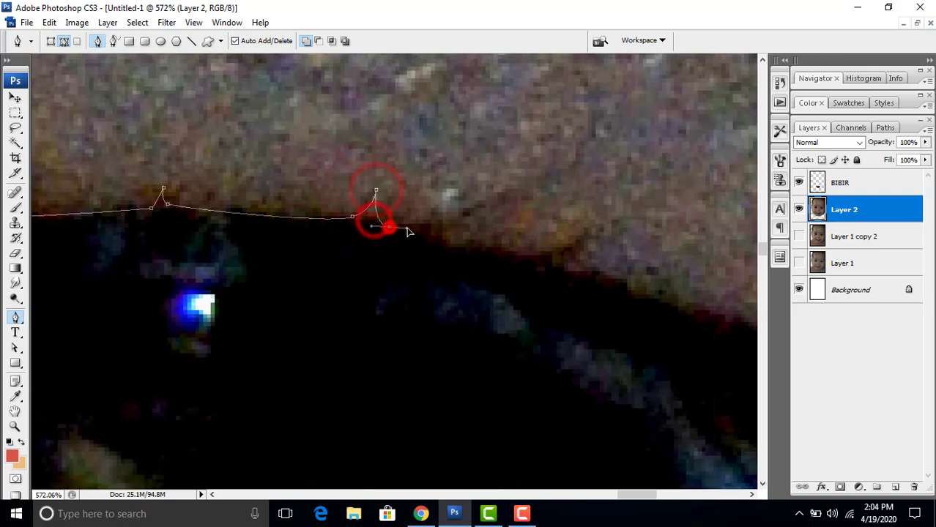
left_click_drag(512, 196, 453, 252)
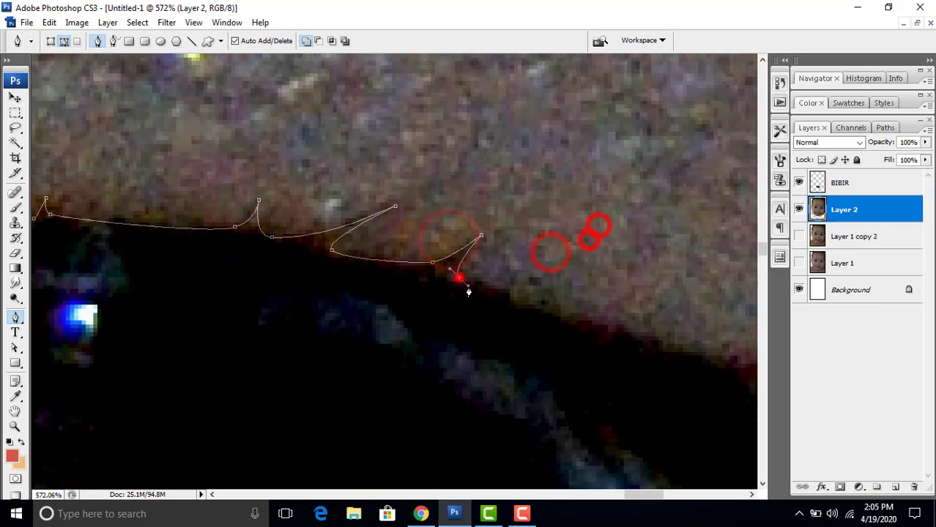
scroll(468, 291, "down", 2)
scroll(483, 307, "down", 2)
scroll(366, 249, "up", 2)
mouse_move(334, 211)
left_mouse_down()
mouse_move(365, 251)
mouse_move(509, 226)
left_mouse_up()
scroll(364, 251, "up", 2)
scroll(421, 309, "up", 1)
mouse_move(385, 256)
left_mouse_down()
mouse_move(432, 307)
mouse_move(475, 282)
left_mouse_up()
scroll(432, 307, "down", 1)
scroll(334, 240, "up", 1)
scroll(349, 273, "up", 1)
Undo a misplaced anchor and outline the long upper lash to its tip
key("ctrl+z")
left_click(340, 240, "alt")
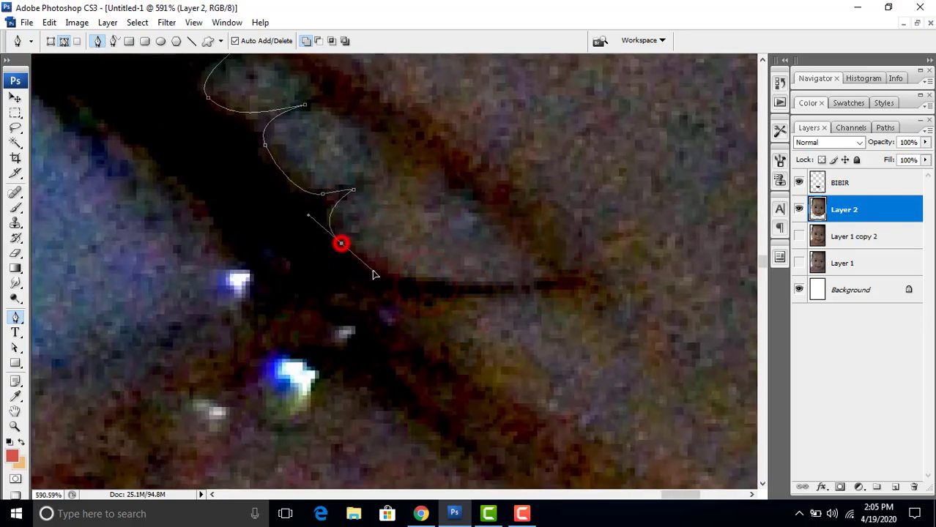
left_click_drag(564, 276, 697, 270)
left_click_drag(373, 311, 355, 318)
left_click_drag(409, 347, 445, 378)
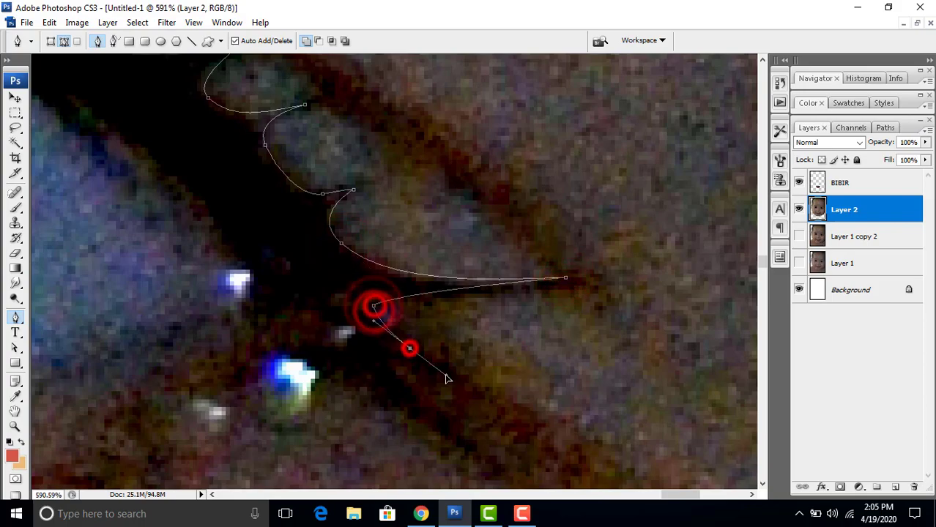
left_click(429, 418)
scroll(421, 313, "down", 1)
scroll(421, 313, "down", 2)
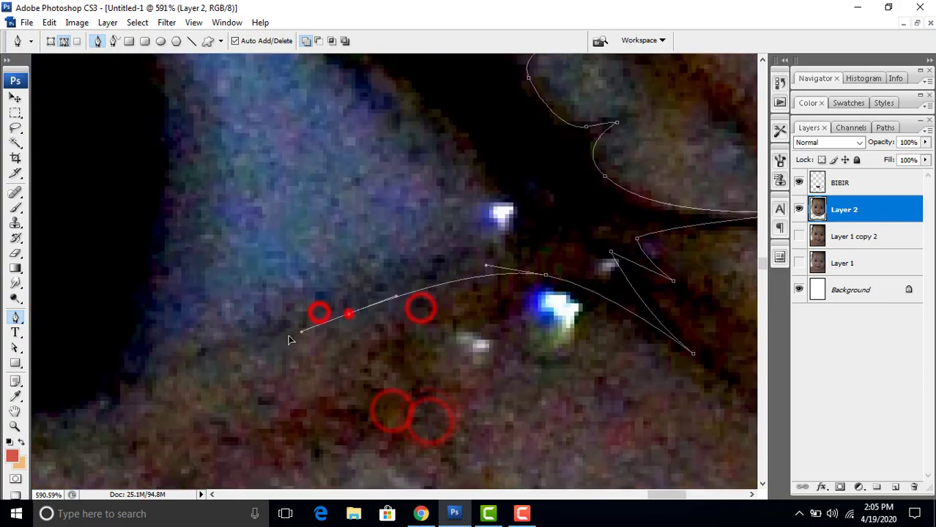
scroll(428, 236, "down", 2)
scroll(635, 246, "up", 2)
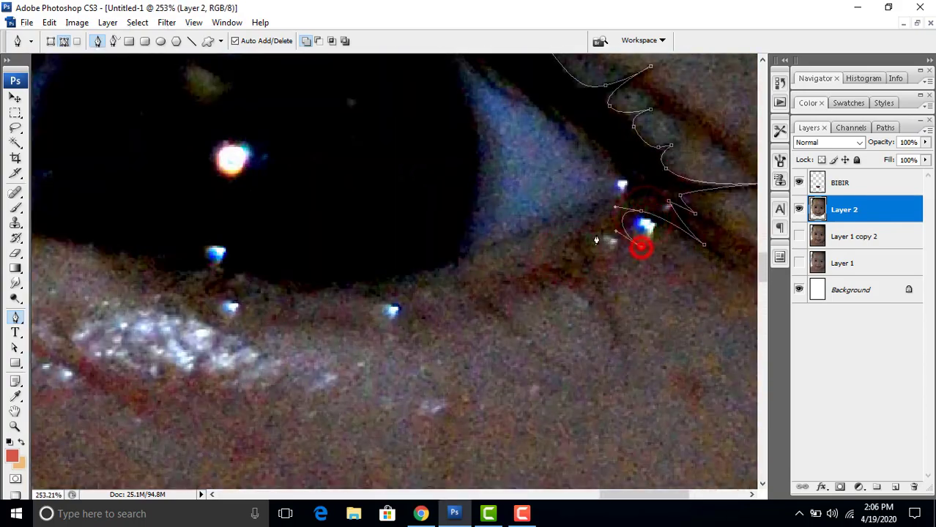
scroll(596, 240, "up", 2)
Trace around the outer corner lash and back along the lower eyelid to the inner corner
left_click(591, 230)
left_click(604, 335)
left_click_drag(511, 207, 470, 214)
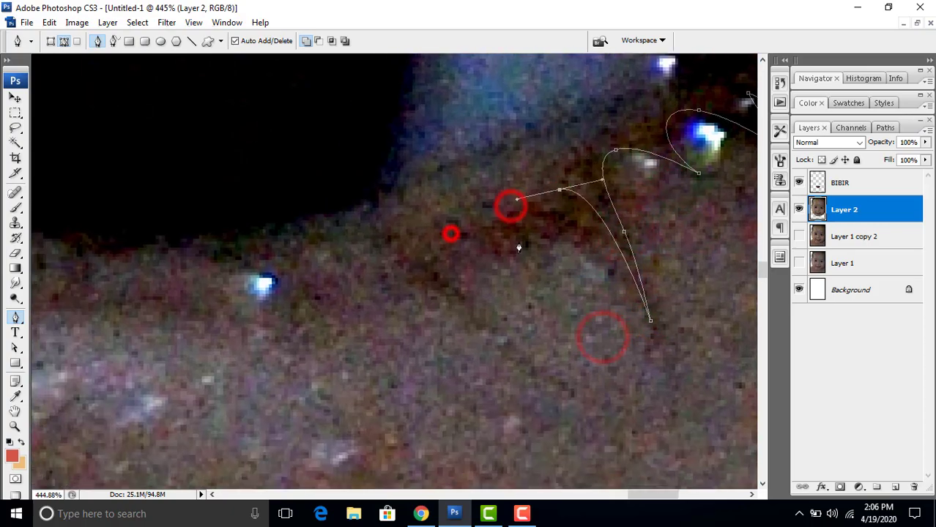
left_click(522, 245)
left_click(476, 216)
left_click_drag(510, 341, 560, 382)
left_click(446, 262)
scroll(393, 263, "down", 1)
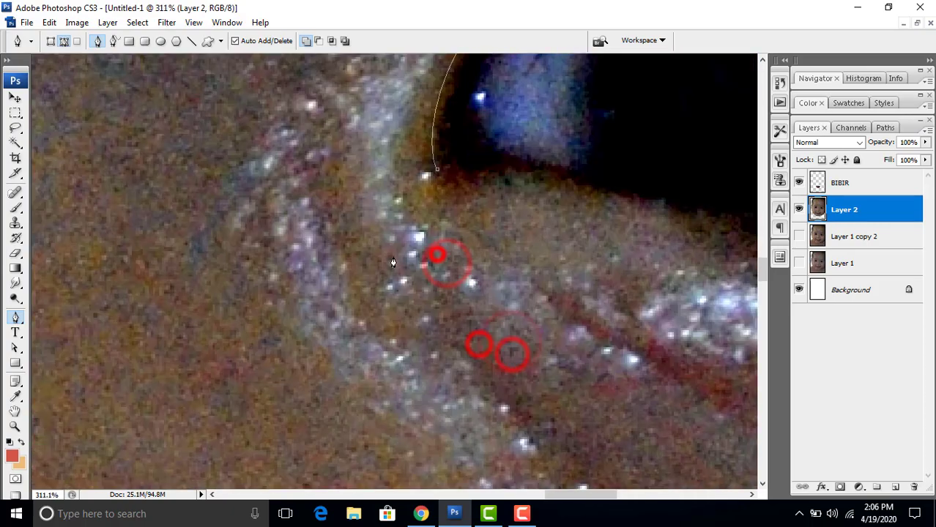
scroll(434, 251, "down", 2)
scroll(651, 276, "up", 2)
scroll(660, 277, "up", 1)
left_click(608, 301)
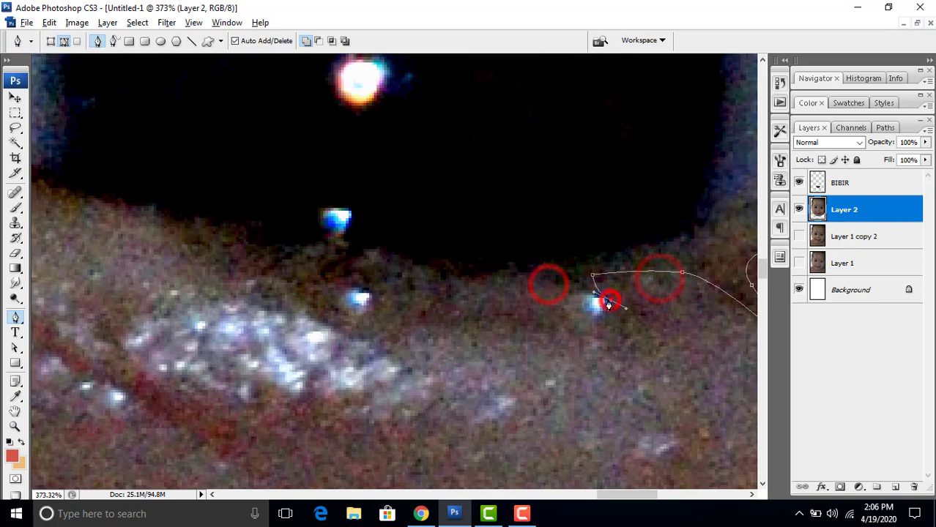
scroll(556, 292, "down", 2)
left_click(576, 307)
left_click(458, 291)
left_click(332, 256)
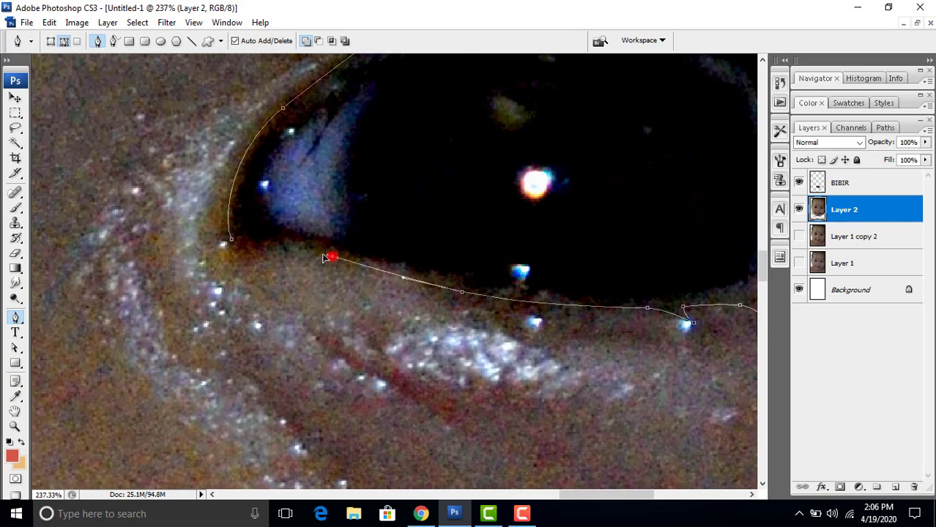
scroll(276, 255, "up", 1)
scroll(267, 252, "up", 1)
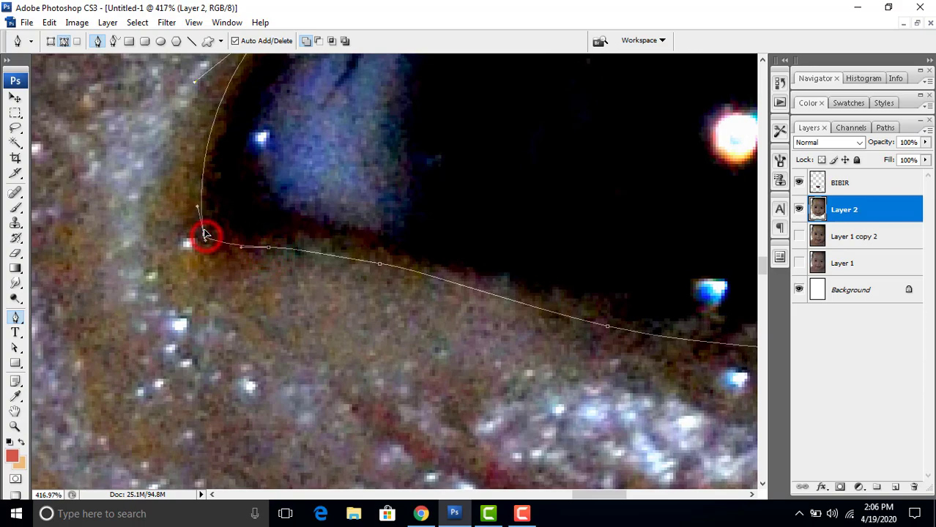
left_click_drag(206, 234, 197, 239)
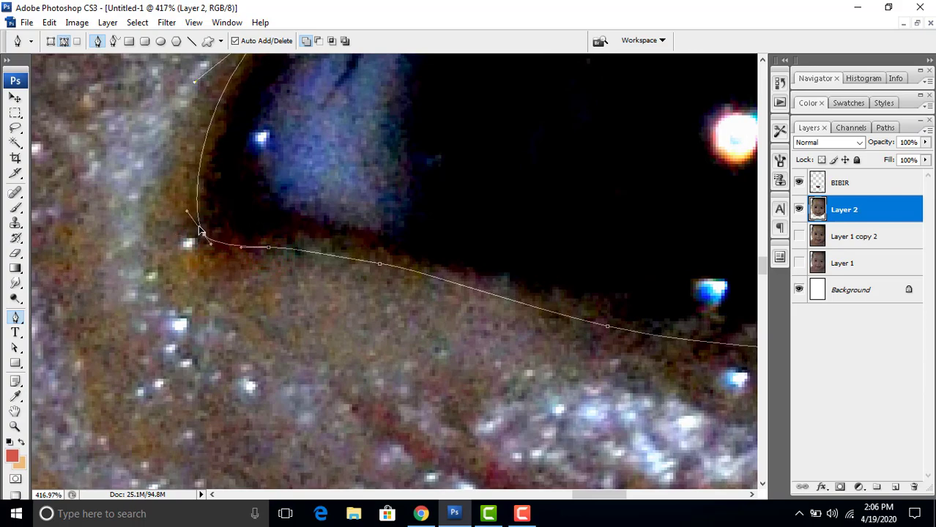
scroll(206, 260, "down", 3)
scroll(207, 260, "down", 2)
scroll(206, 260, "down", 1)
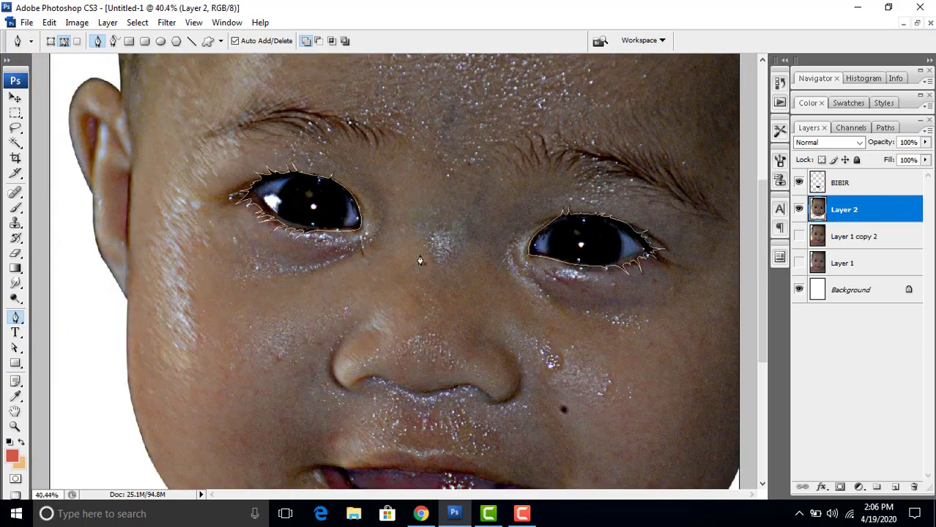
Turn the eye path into a 1-pixel feathered selection and copy it to a new layer
right_click(587, 241)
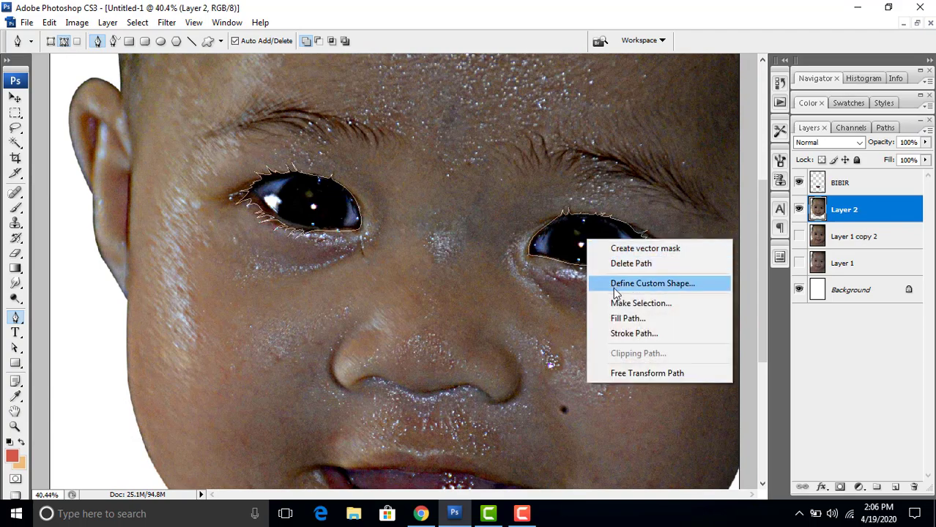
left_click(615, 303)
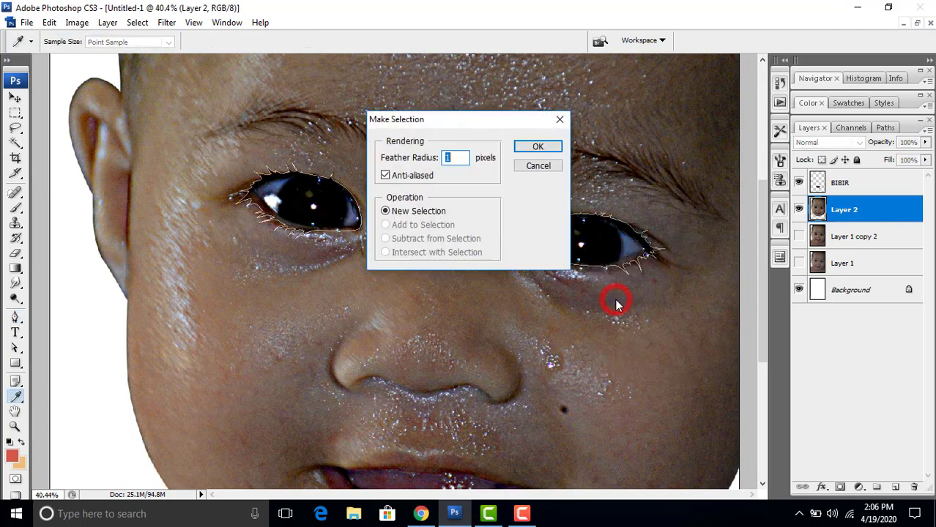
left_click(537, 147)
key("ctrl+j")
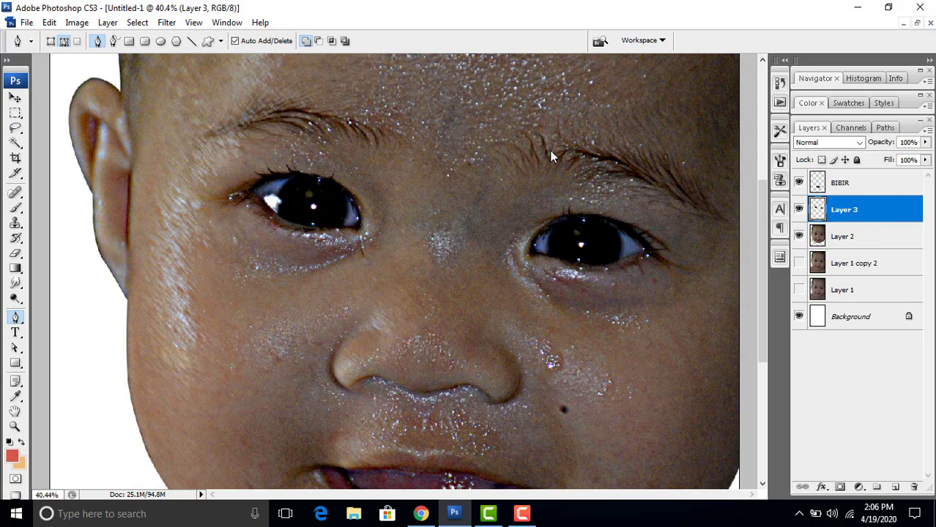
Hide Layer 2 to check the eyes, rename Layer 3 to MATA, then show Layer 2 again
left_click(798, 236)
scroll(466, 215, "down", 1)
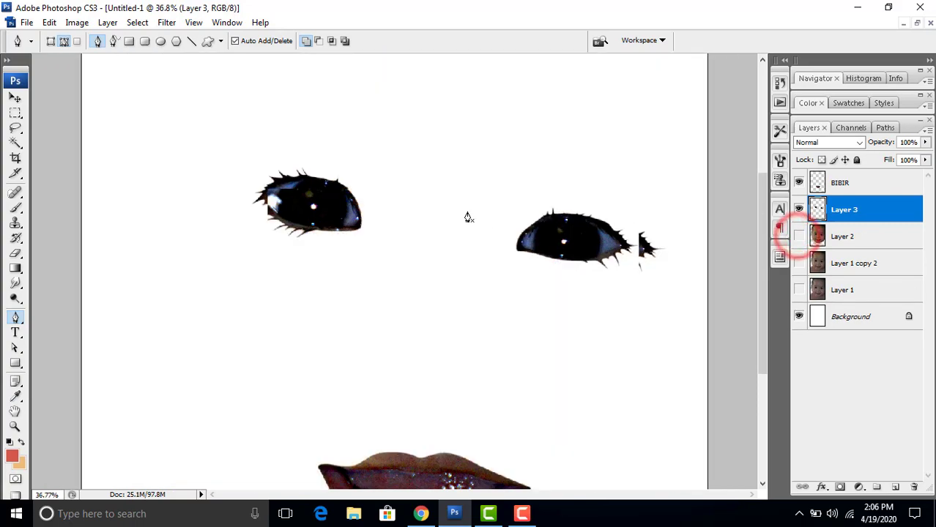
scroll(465, 215, "down", 2)
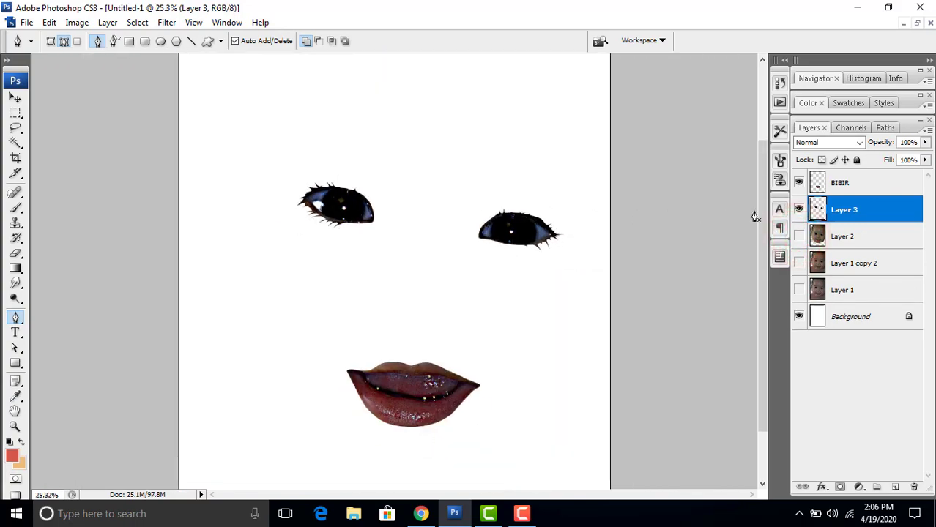
double_click(851, 209)
left_click(856, 209)
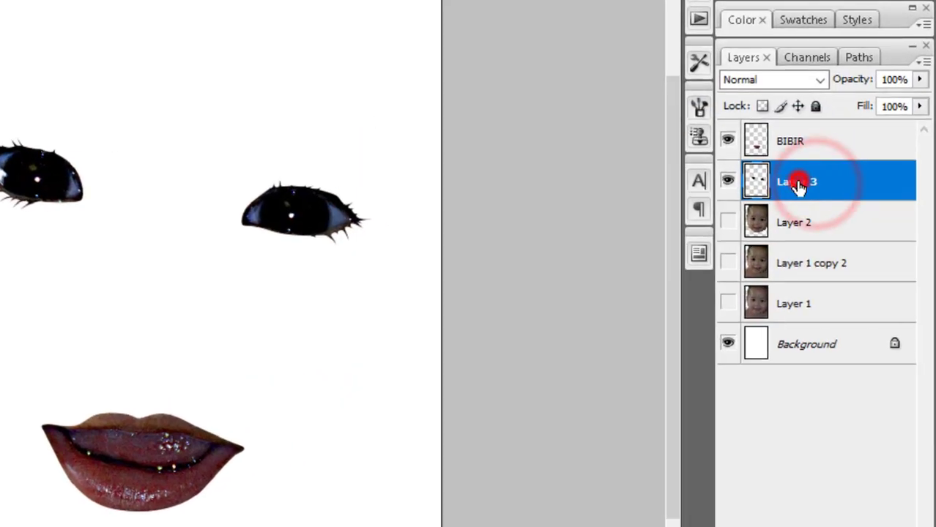
double_click(798, 183)
type("MATA")
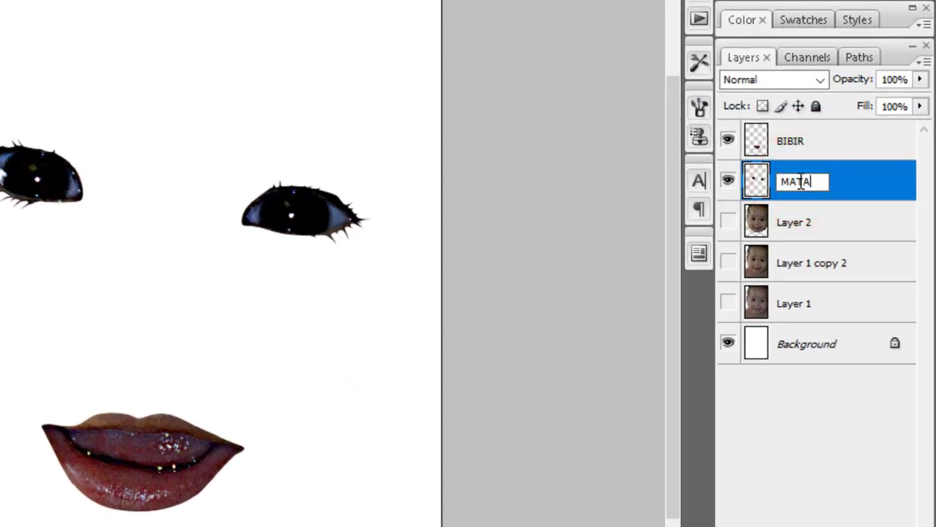
left_click(728, 224)
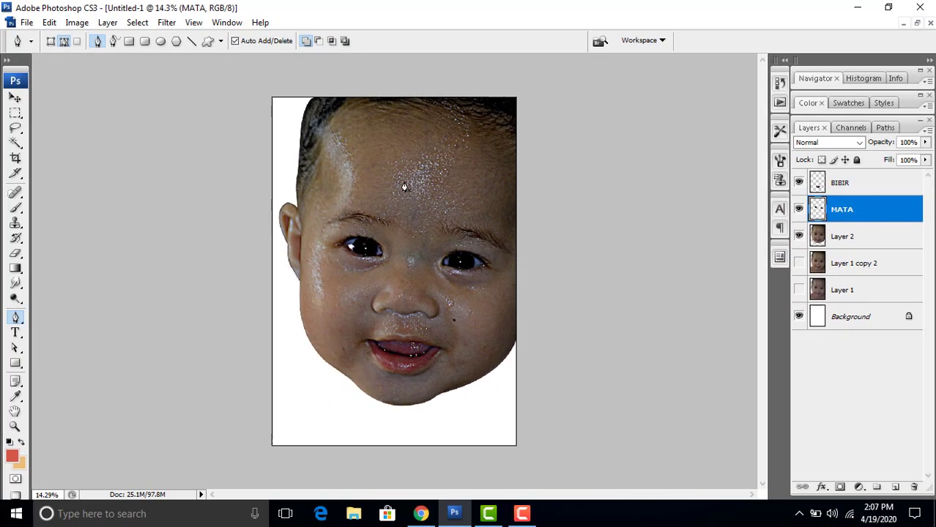
Zoom and pan over the face and head to inspect the traced eyes
scroll(407, 183, "up", 1)
scroll(410, 178, "up", 1)
scroll(285, 165, "up", 2)
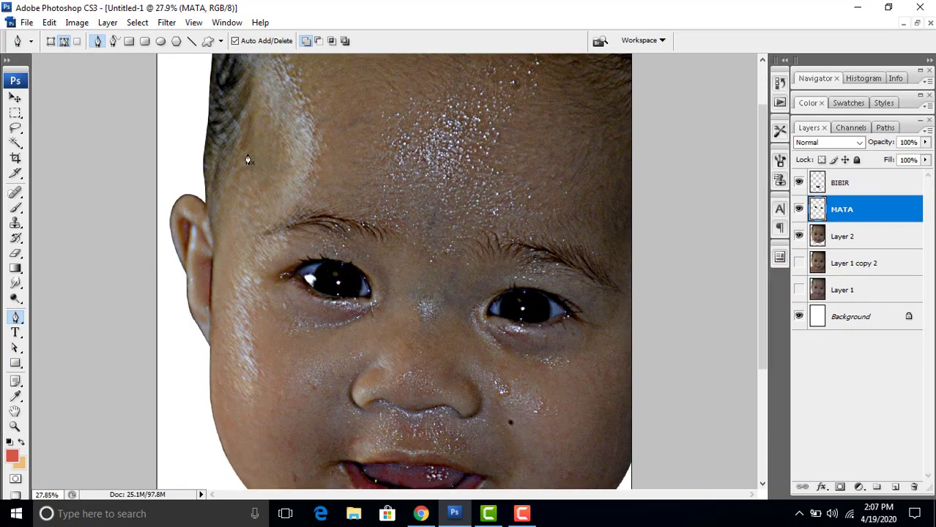
left_click_drag(247, 158, 246, 205)
scroll(214, 201, "up", 2)
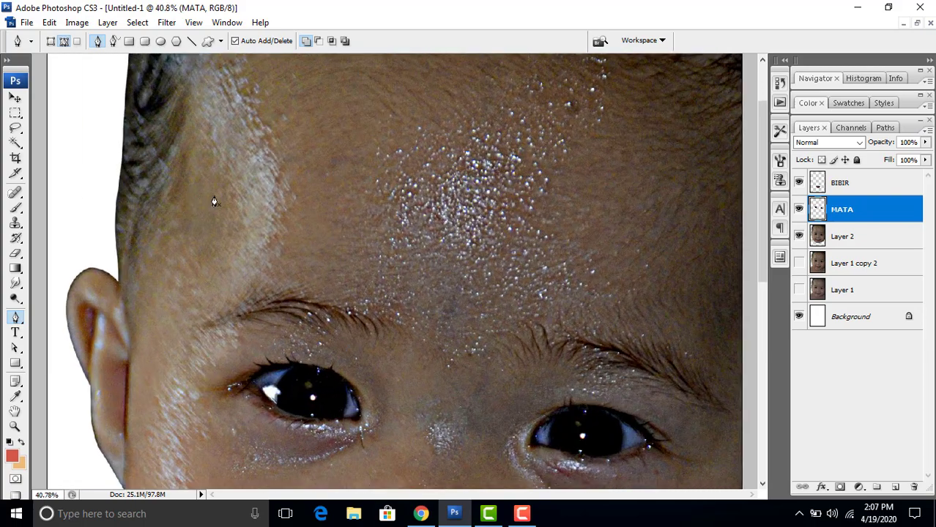
left_click_drag(187, 198, 188, 237)
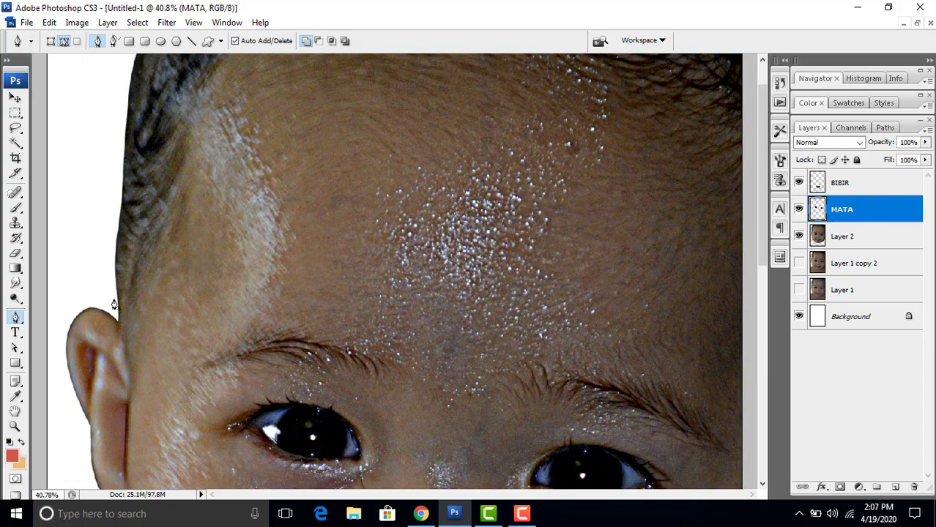
scroll(120, 289, "down", 1)
scroll(131, 267, "down", 1)
scroll(161, 262, "down", 1)
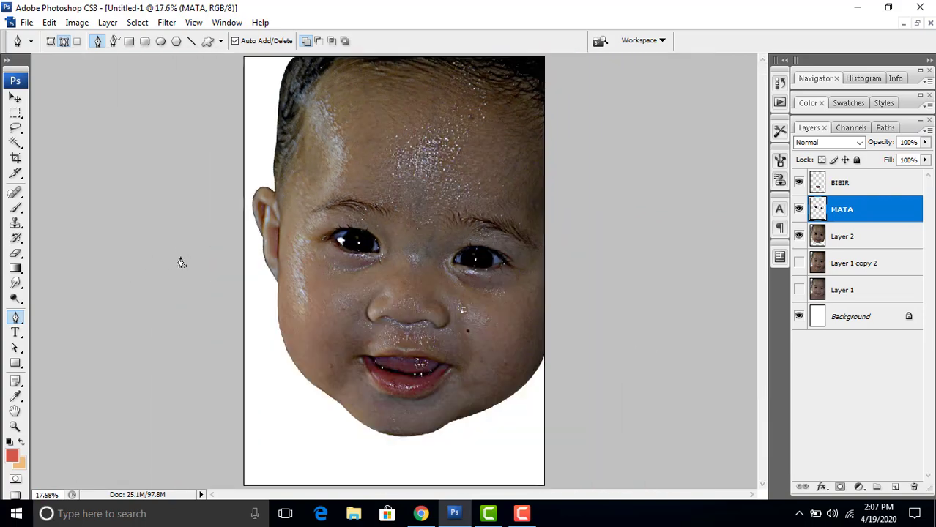
scroll(247, 198, "up", 2)
scroll(245, 192, "up", 1)
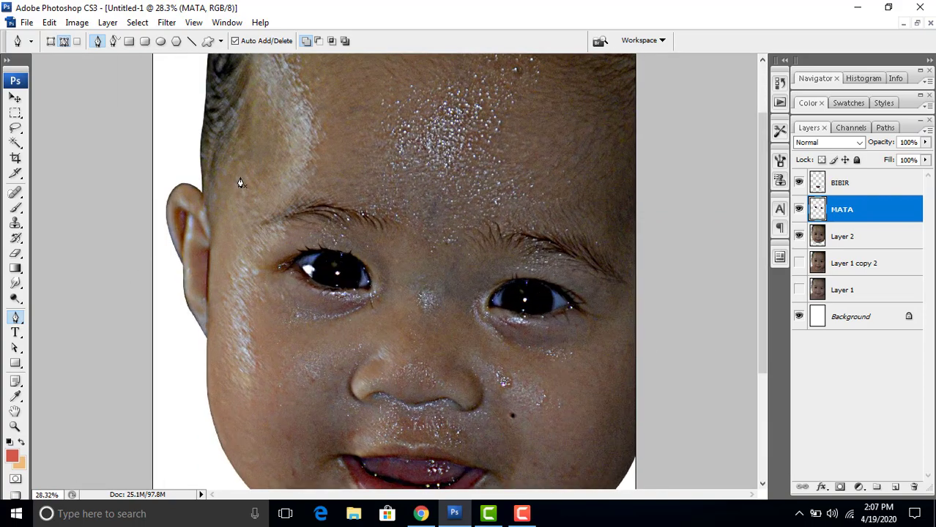
scroll(243, 187, "down", 1)
scroll(240, 183, "down", 1)
scroll(240, 183, "down", 1)
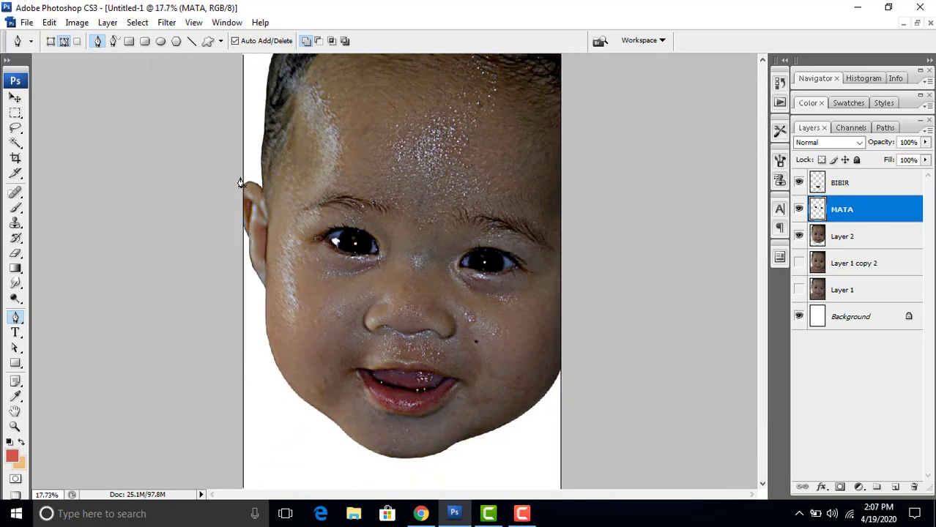
Make Layer 1 copy 2 visible so the baby's shoulders show beneath the face
left_click(798, 263)
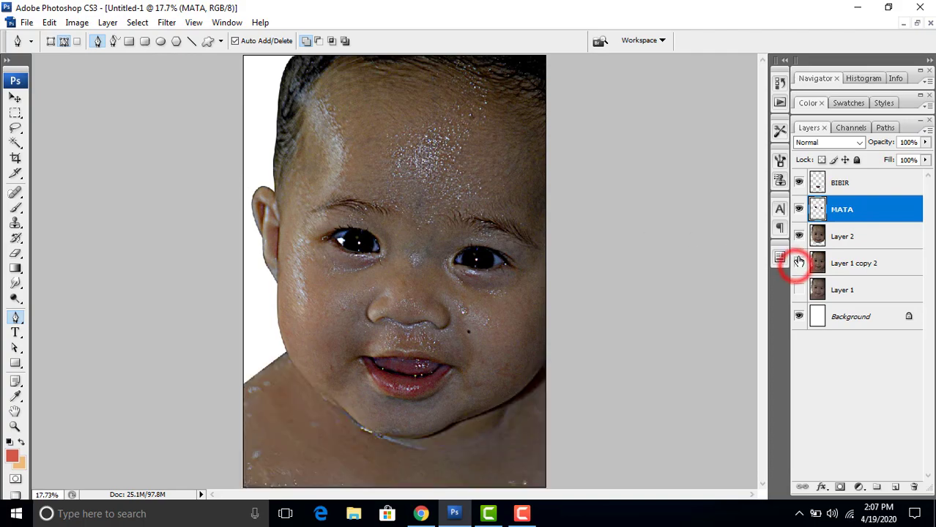
scroll(579, 259, "down", 1)
scroll(585, 257, "down", 1)
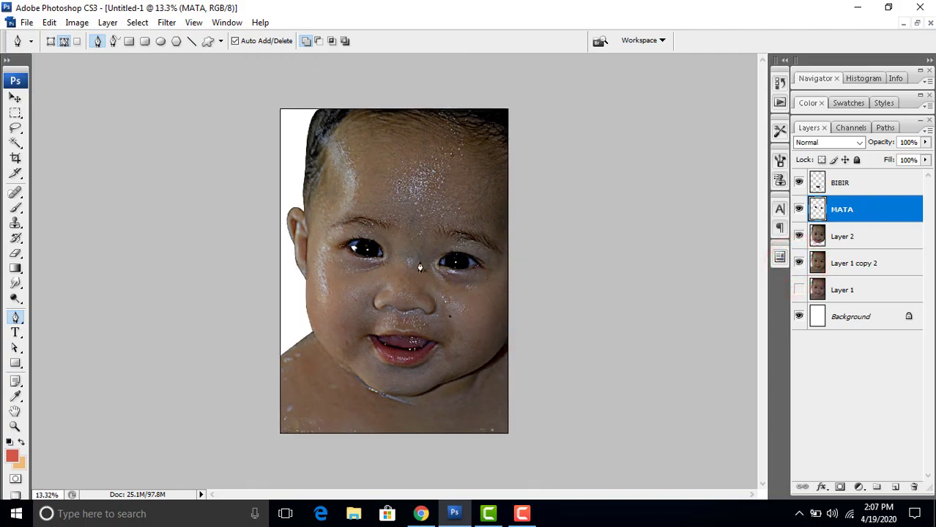
scroll(410, 267, "up", 1)
scroll(406, 267, "up", 2)
scroll(384, 267, "up", 1)
scroll(364, 266, "down", 2)
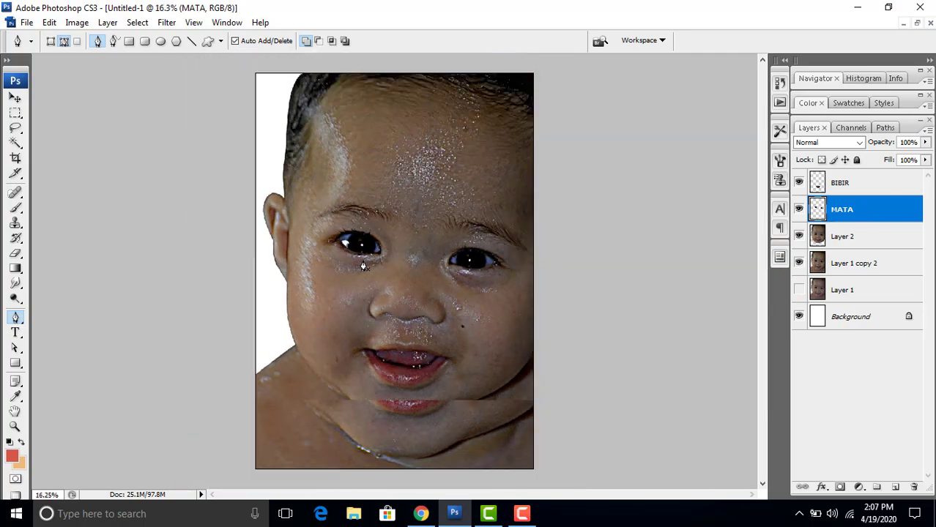